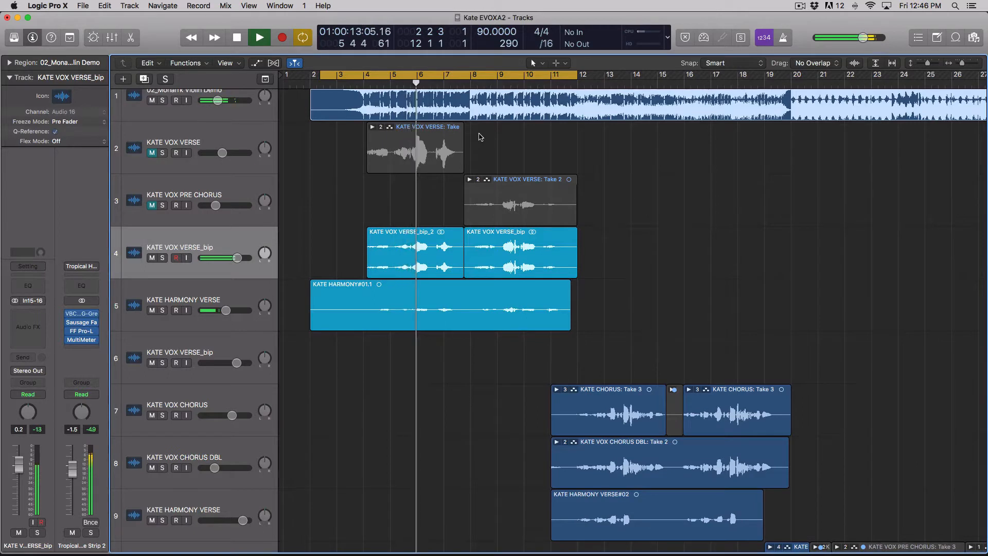
Lower the volume of the VOX VERSE_bip and HARMONY VERSE tracks together, taking VOX VERSE_bip to -1.4 dB, and stop playback
left_click(242, 296, "shift")
left_click_drag(238, 257, 233, 258)
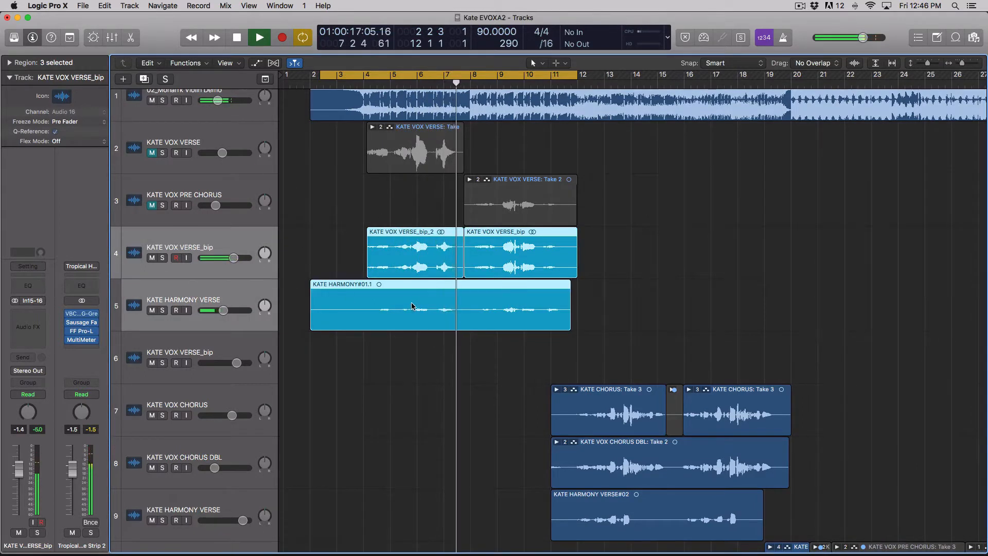
key("super+Down")
key("super+Right")
key("super+Right")
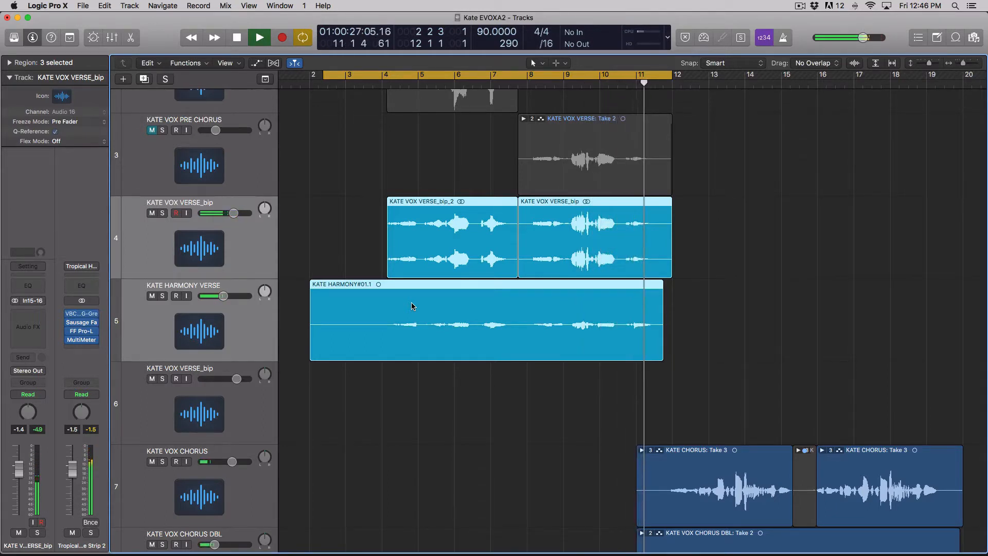
key("space")
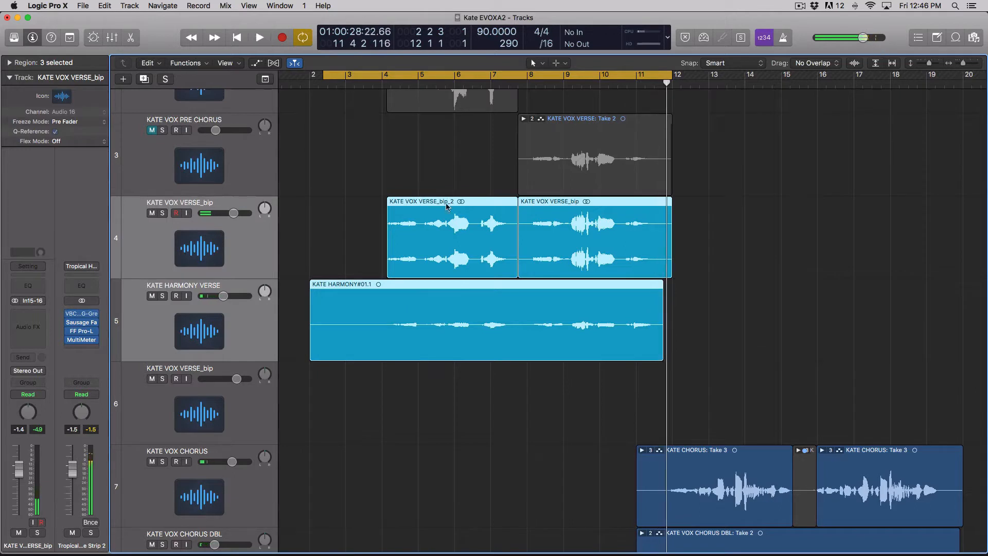
Solo the HARMONY#01.1 region, split it at about bar 4, delete the empty lead-in, and switch solo off
left_click(369, 288)
key("ctrl+s")
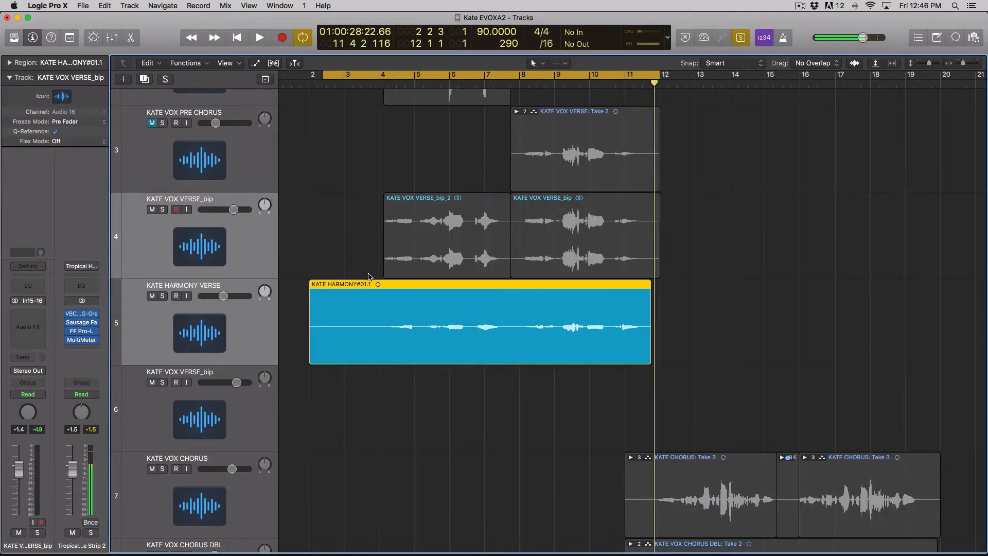
key("space")
key("t")
key("i")
key("space")
left_click(379, 314)
key("t")
key("t")
left_click(341, 300)
key("Delete")
key("ctrl+s")
Add a short fade-in to the start of the trimmed HARMONY VERSE region with the Fade tool
key("t")
key("a")
key("t")
key("t")
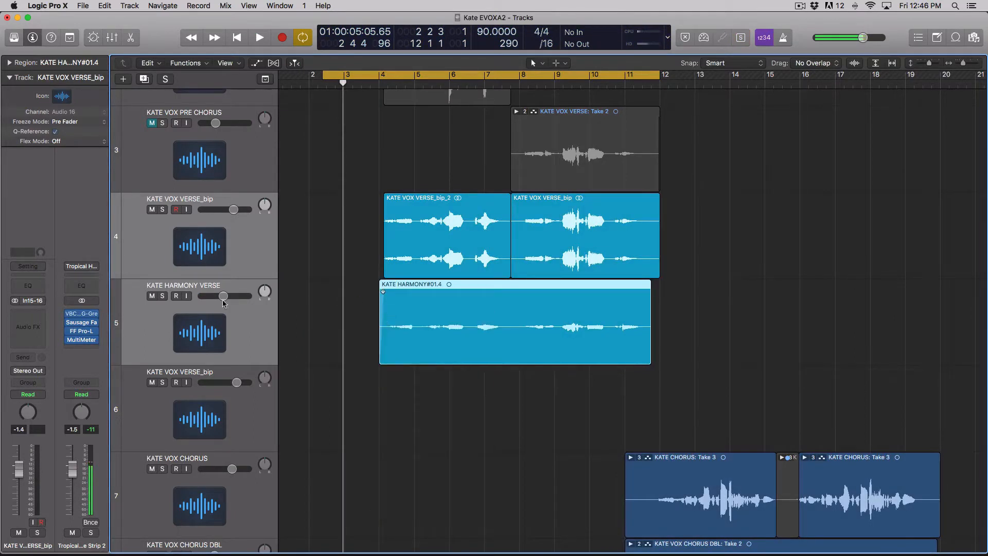
Mute the HARMONY VERSE track and solo the two regions on the VOX VERSE_bip track
left_click(227, 313)
left_click(152, 296)
left_click(226, 237)
key("super+Down")
key("super+Down")
key("super+Right")
key("super+Right")
key("super+Right")
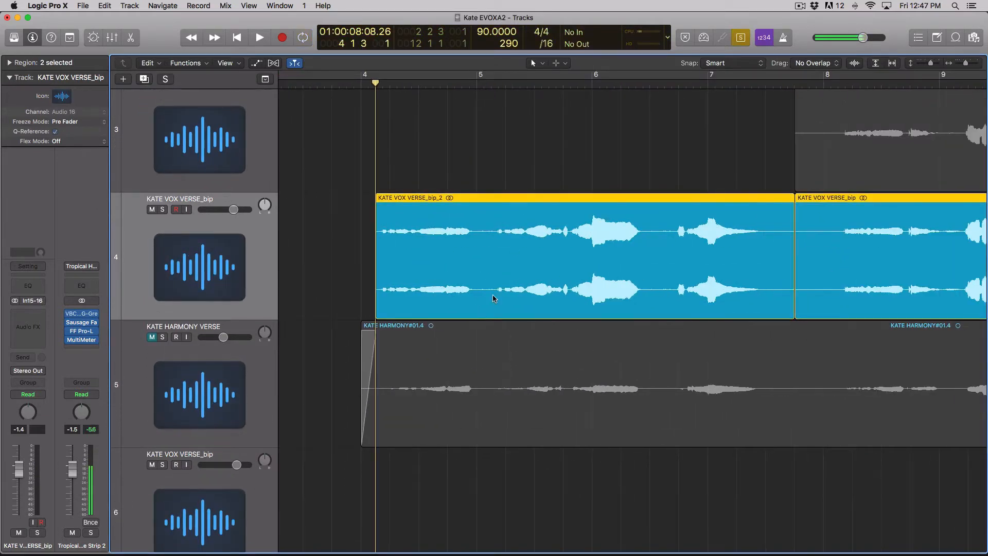
key("super+Left")
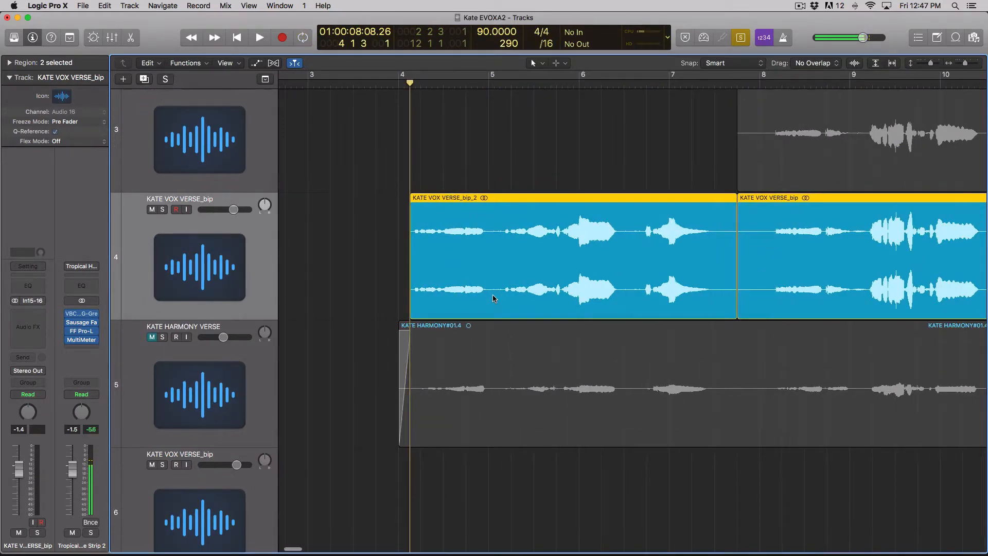
scroll(492, 295, "left", 1)
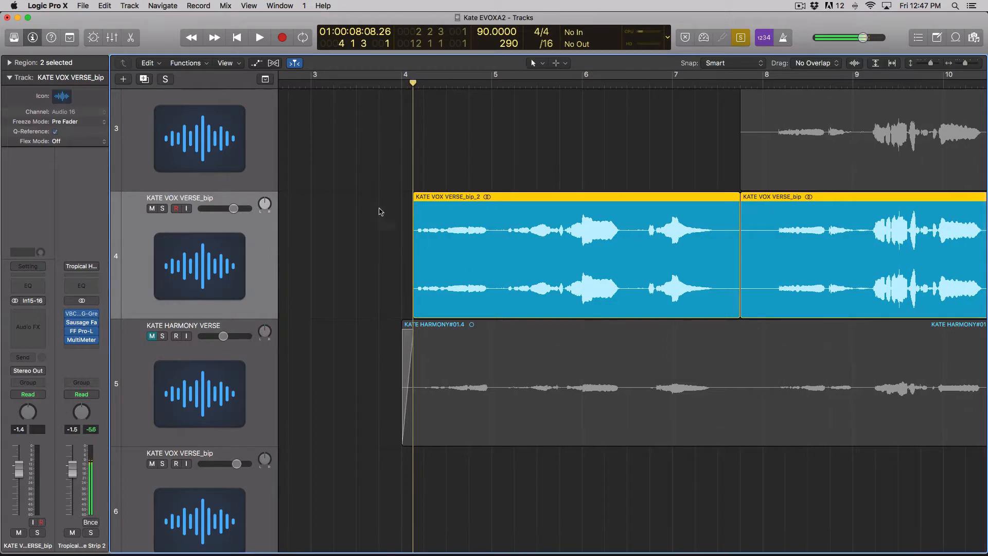
Select only the VOX VERSE_bip_2 region and play its opening from bar 4
left_click_drag(353, 208, 542, 232)
key("space")
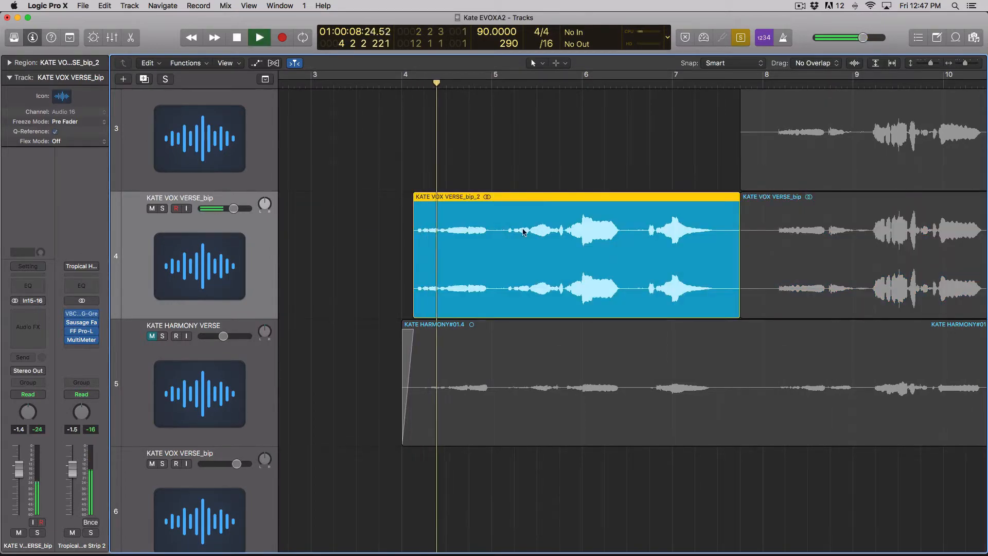
key("space")
scroll(402, 86, "down", 1)
left_click(403, 86)
key("space")
key("space")
Add a short fade-in to the start of the VOX VERSE_bip_2 region with the Fade tool
key("super+Right")
key("super+Right")
key("super+Right")
key("super+Right")
key("super+Right")
scroll(434, 240, "down", 4)
key("t")
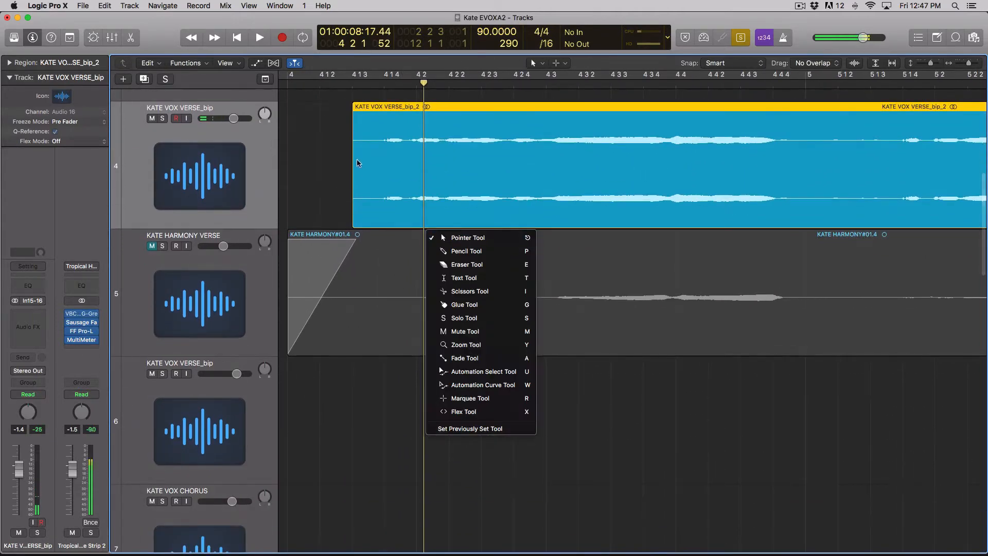
key("a")
key("t")
key("t")
Play the VOX VERSE_bip_2 region from its start past bar 5 to check the new fade-in
left_click(350, 86)
key("space")
scroll(479, 124, "left", 2)
scroll(478, 124, "right", 3)
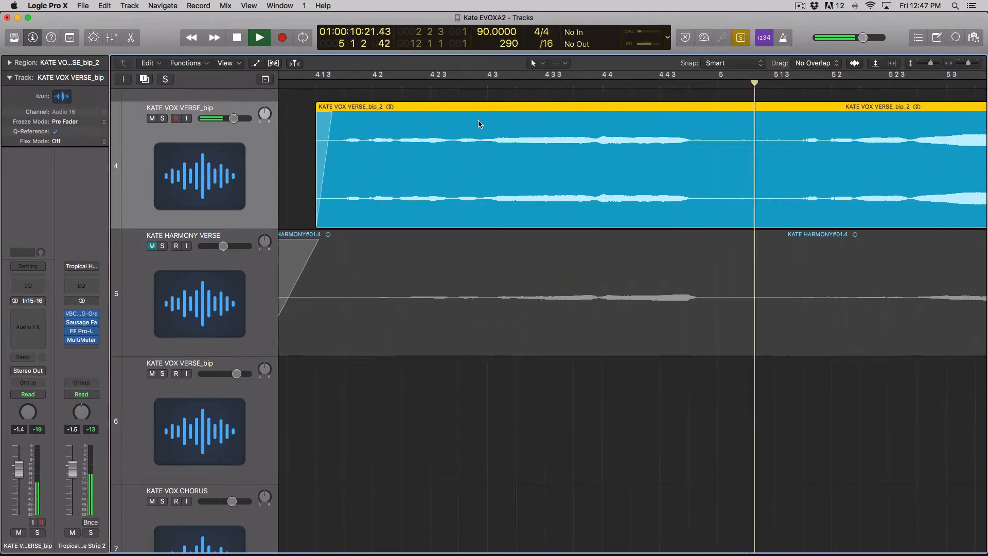
key("space")
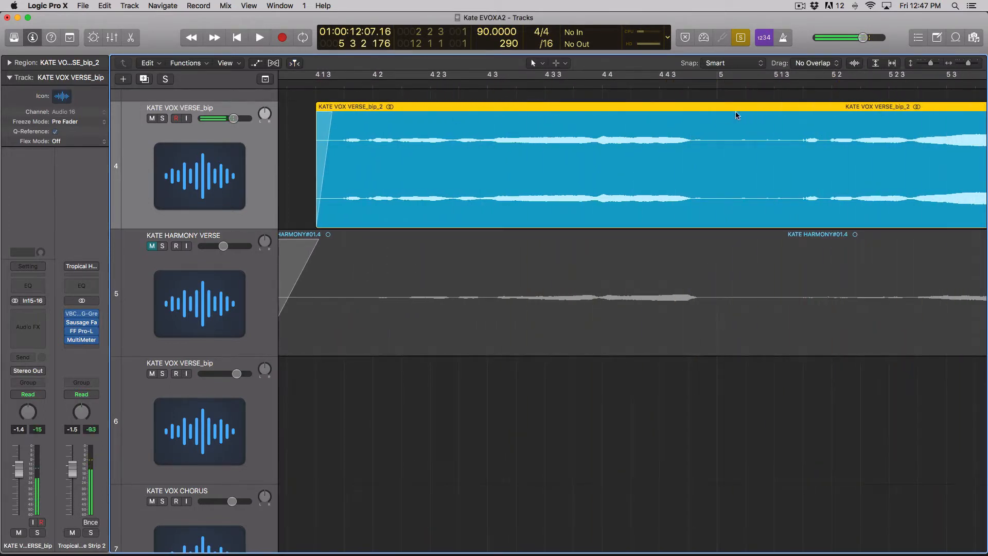
Split the VOX VERSE_bip_2 region at bar 5 with the Scissors tool and switch solo off
left_click(716, 86)
key("t")
left_click(753, 142)
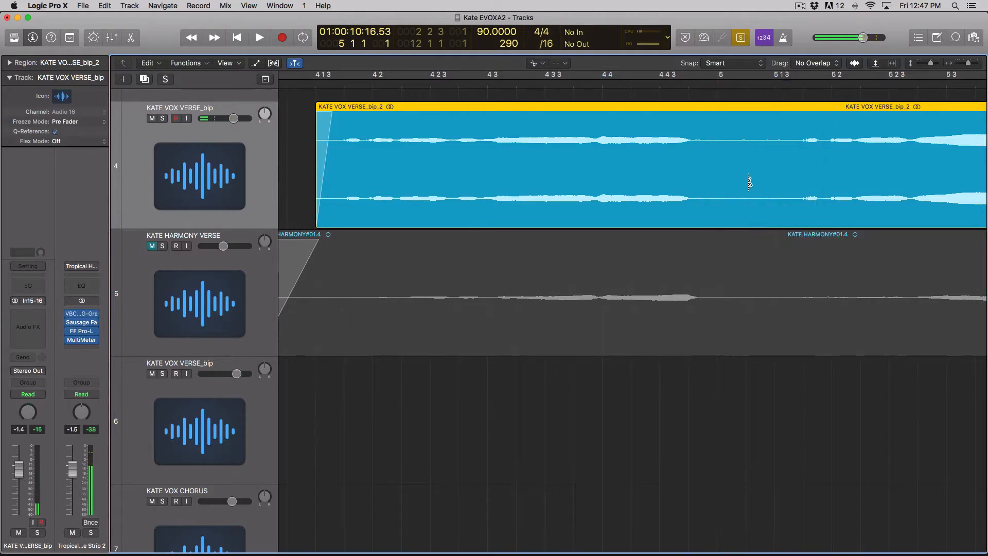
left_click(720, 184)
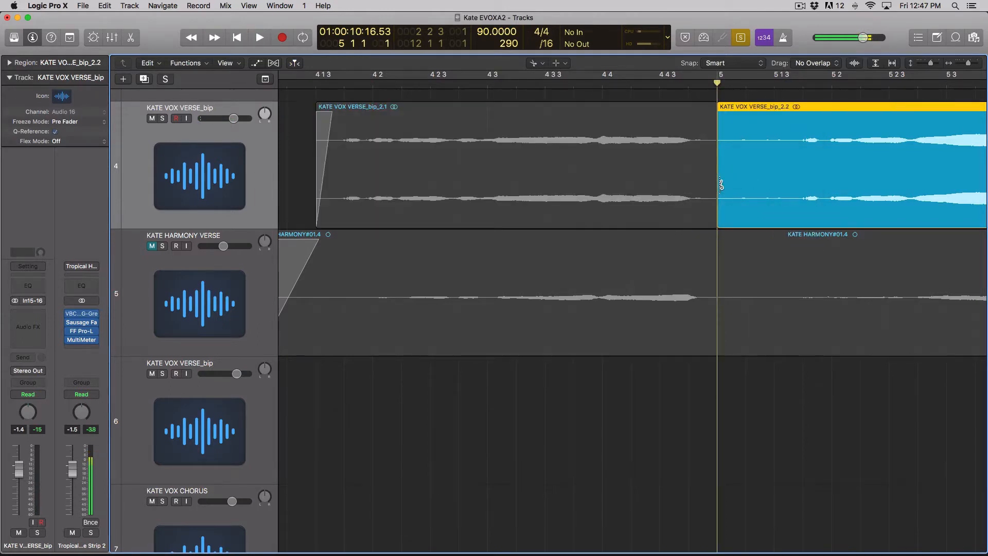
key("super+Left")
key("super+Left")
key("super+Left")
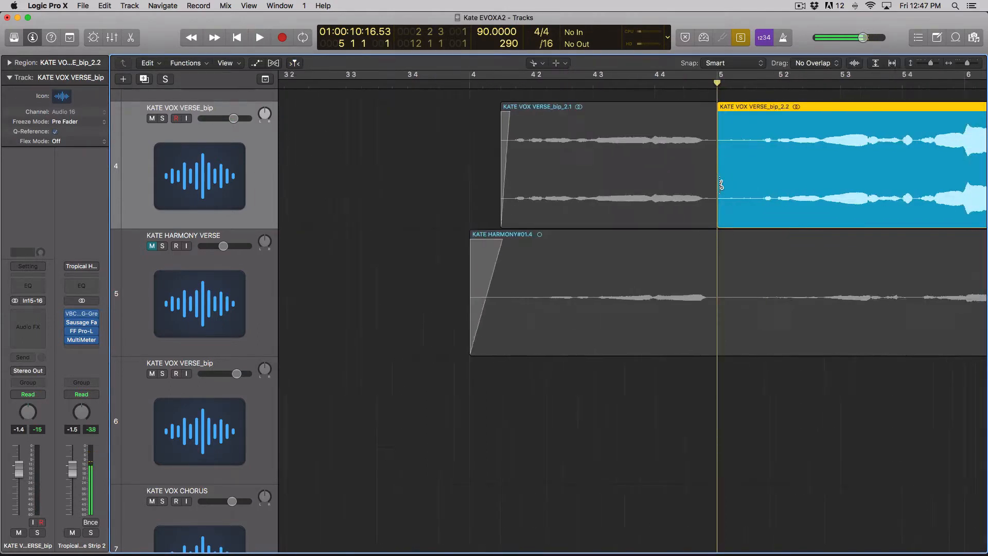
key("ctrl+s")
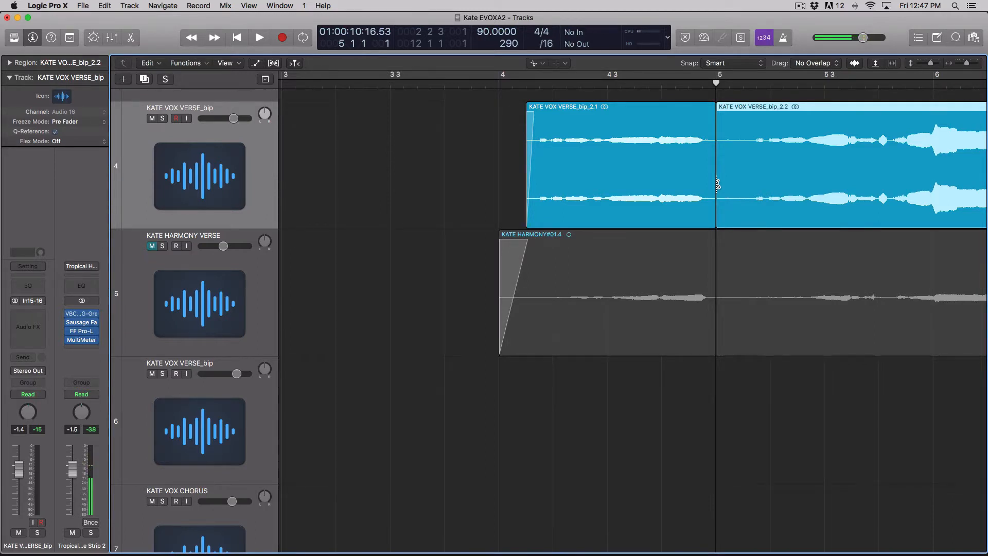
Split the second piece again at 5 1 3 176 and select the short breath section between the cuts
left_click_drag(718, 183, 752, 166)
scroll(752, 167, "up", 3)
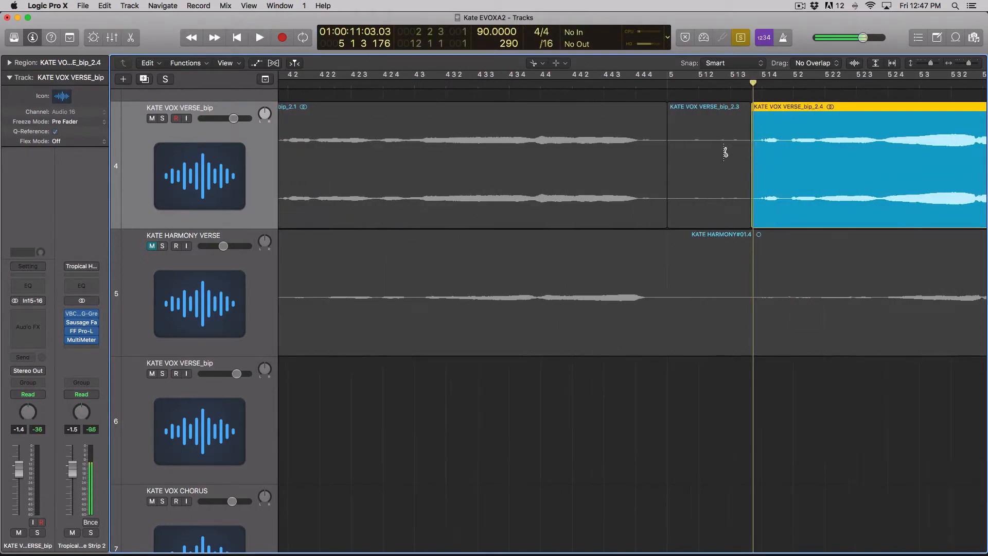
left_click(687, 150)
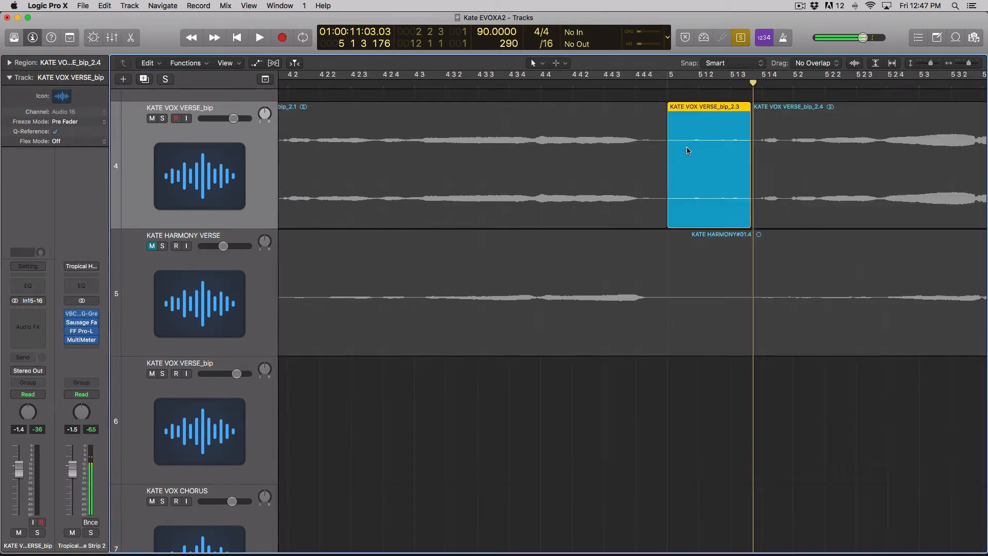
Audition the short section after bar 5 and check the end of the VOX VERSE_bip_2.1 phrase before it
left_click(667, 85)
key("space")
key("space")
left_click(651, 86)
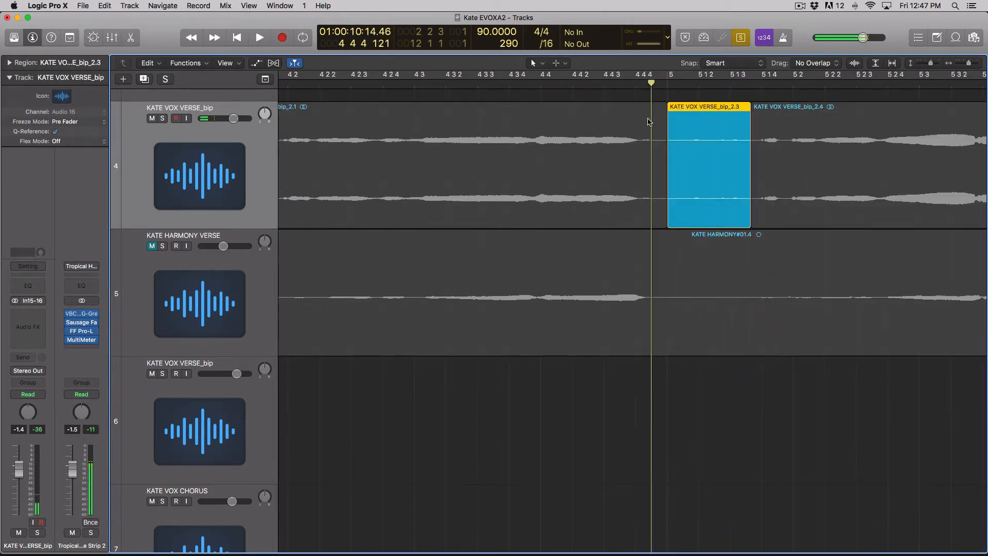
left_click(649, 105)
left_click(639, 86)
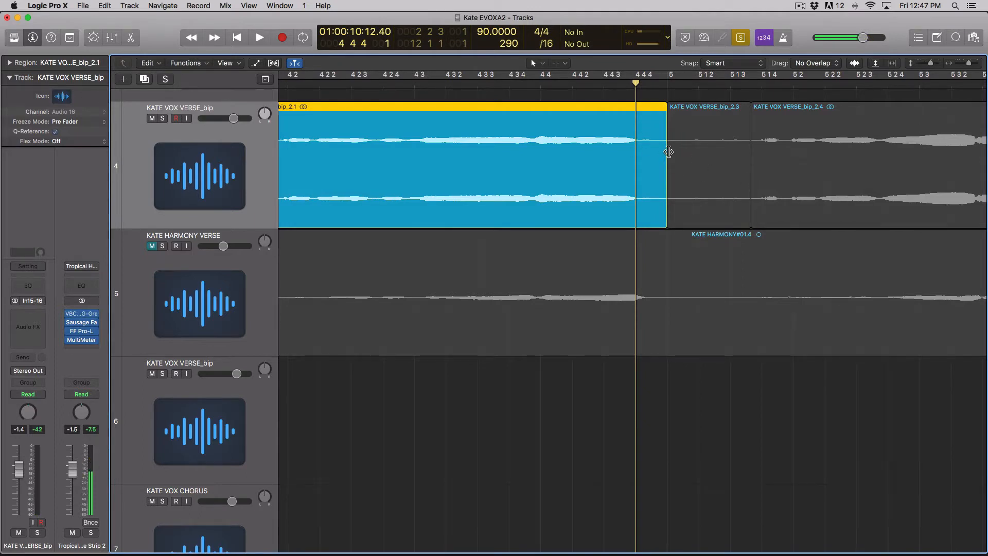
Add a short fade-out to the end of the VOX VERSE_bip_2.1 region with the Fade tool
key("t")
left_click(684, 150)
left_click(687, 141)
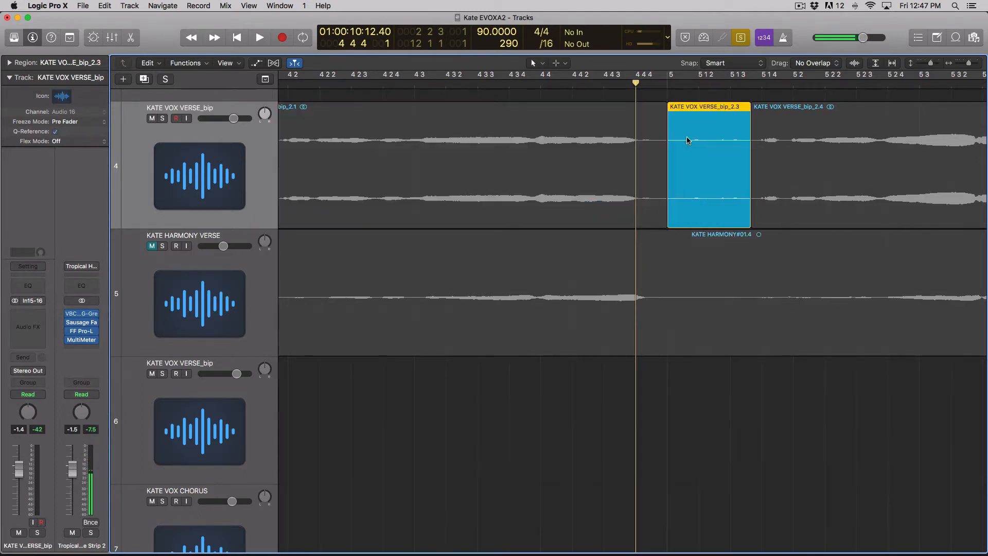
key("t")
key("a")
left_click(655, 151)
key("t")
key("a")
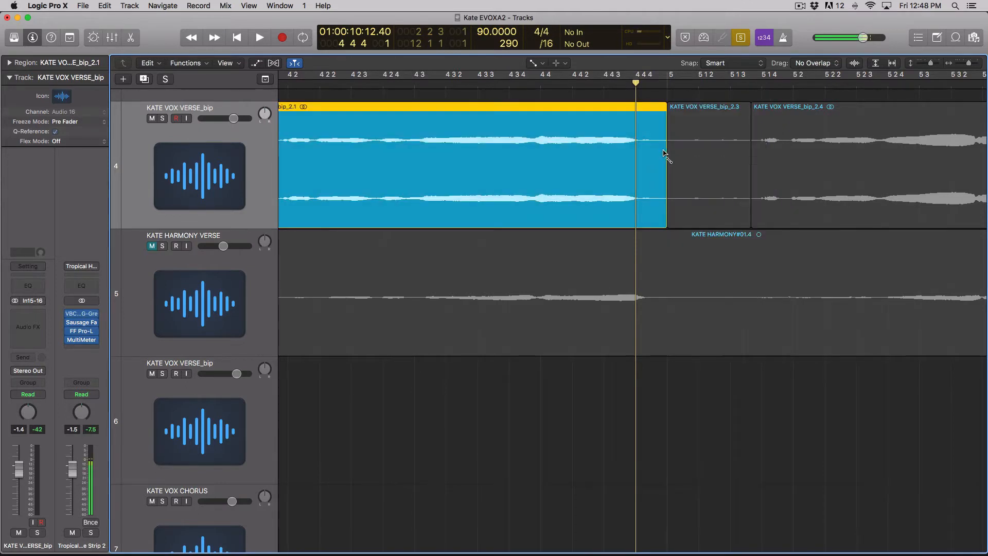
left_click_drag(666, 149, 649, 152)
key("t")
key("a")
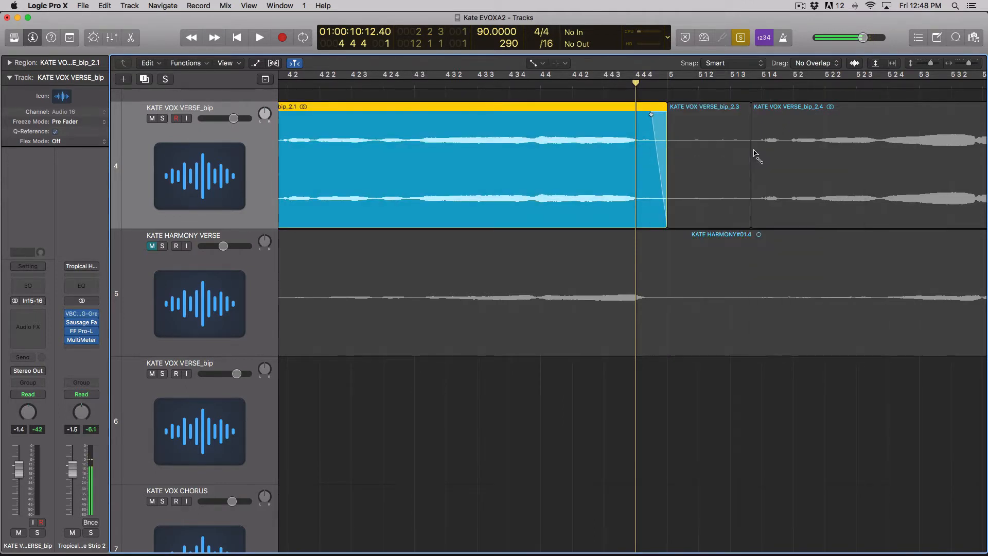
Add a short fade-in to the start of VOX VERSE_bip_2.4 and mute the VOX VERSE_bip_2.3 region before it
left_click_drag(752, 150, 767, 150)
key("t")
key("t")
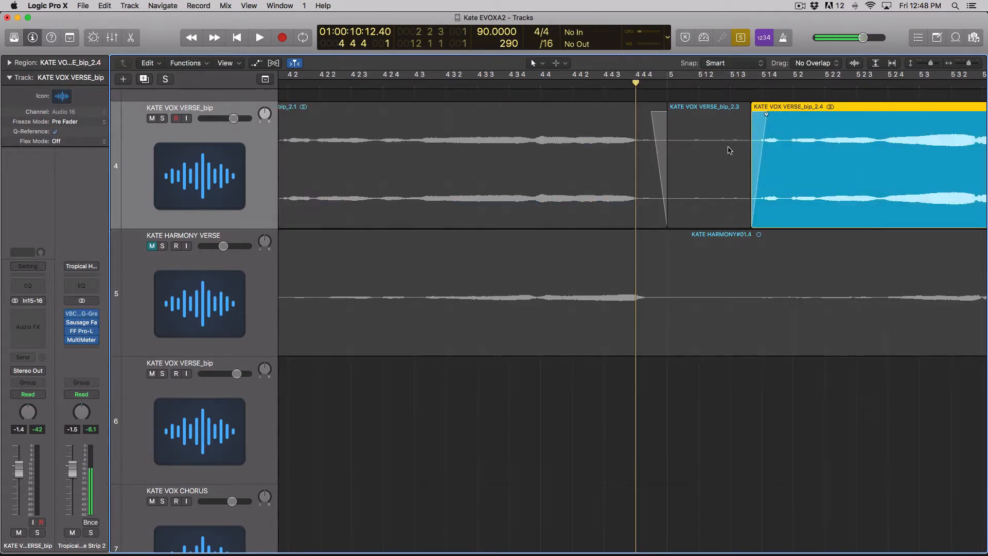
left_click(728, 150)
key("ctrl+m")
Set the playhead to bar 4 beat 4, select the three VOX VERSE_bip_2 pieces and solo them
key("ctrl+s")
left_click(545, 88)
key("super+Left")
key("super+Left")
scroll(507, 99, "left", 3)
left_click_drag(419, 113, 863, 164)
key("ctrl+s")
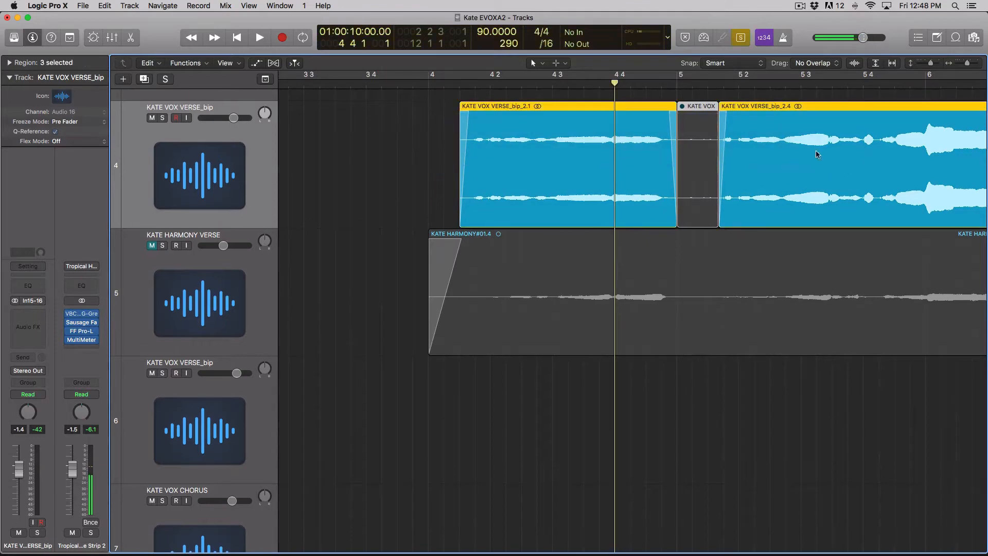
Play the three edited pieces across the muted gap, first soloed and again with solo off in the full mix
key("space")
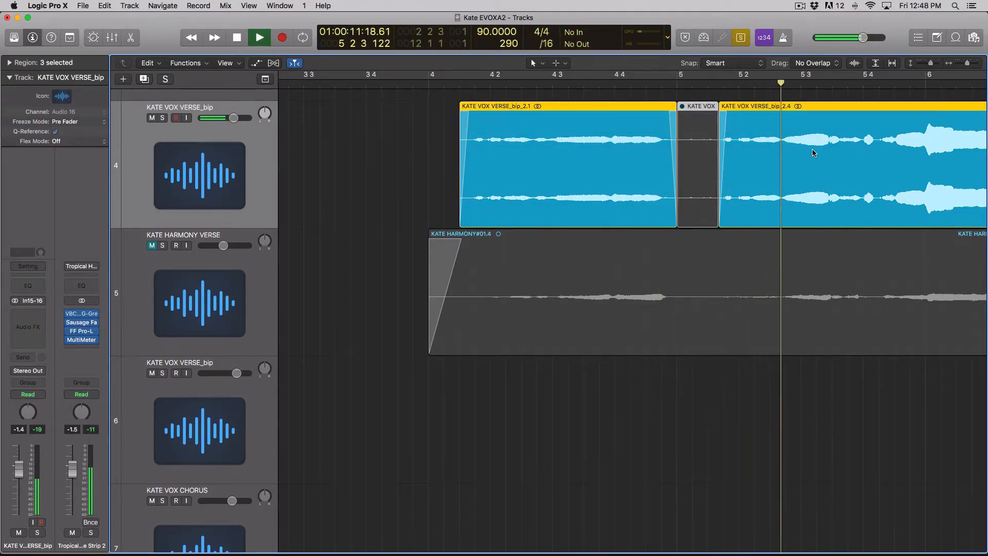
key("space")
key("ctrl+s")
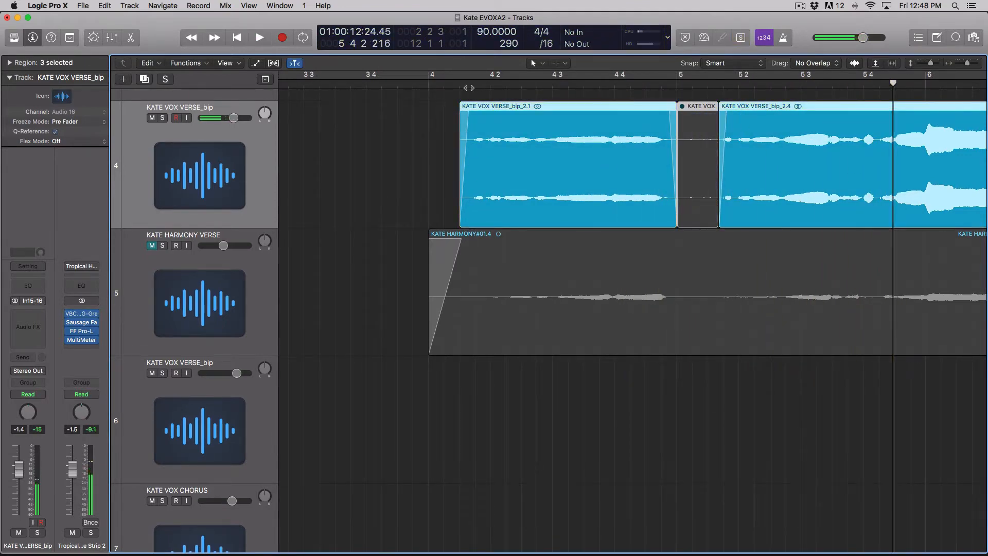
key("shift+space")
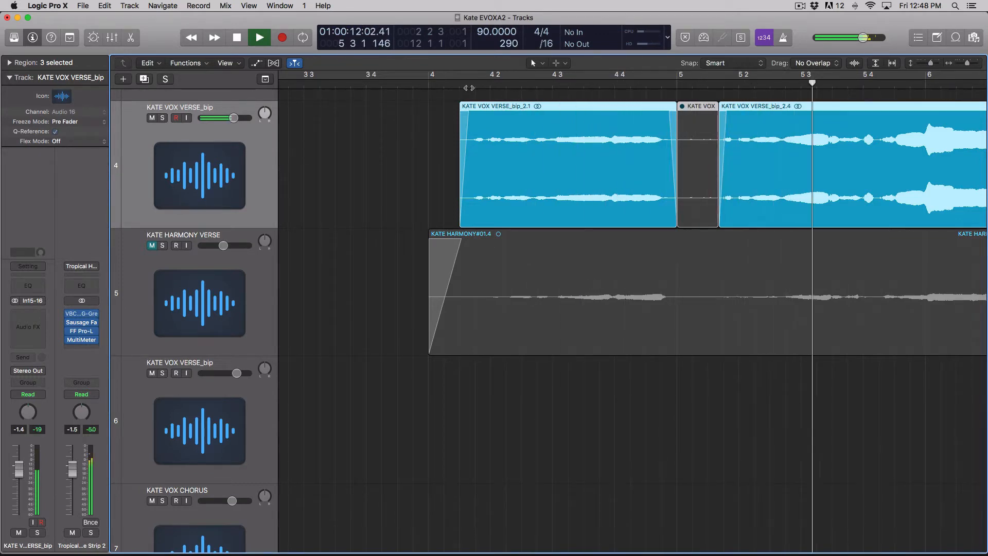
key("space")
Shorten the fade-in at the start of the VOX VERSE_bip_2.4 region with the Fade tool
key("z")
key("t")
key("a")
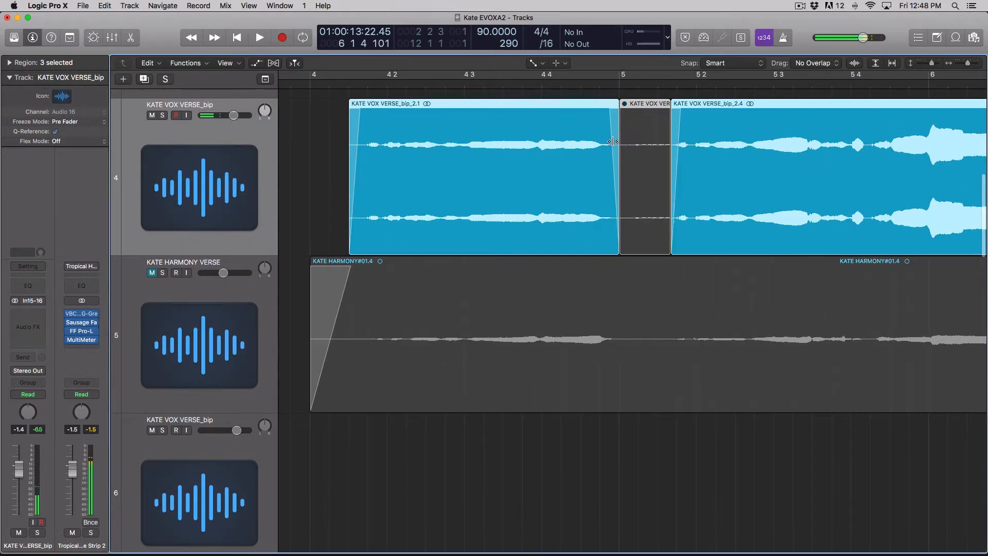
key("super+Right")
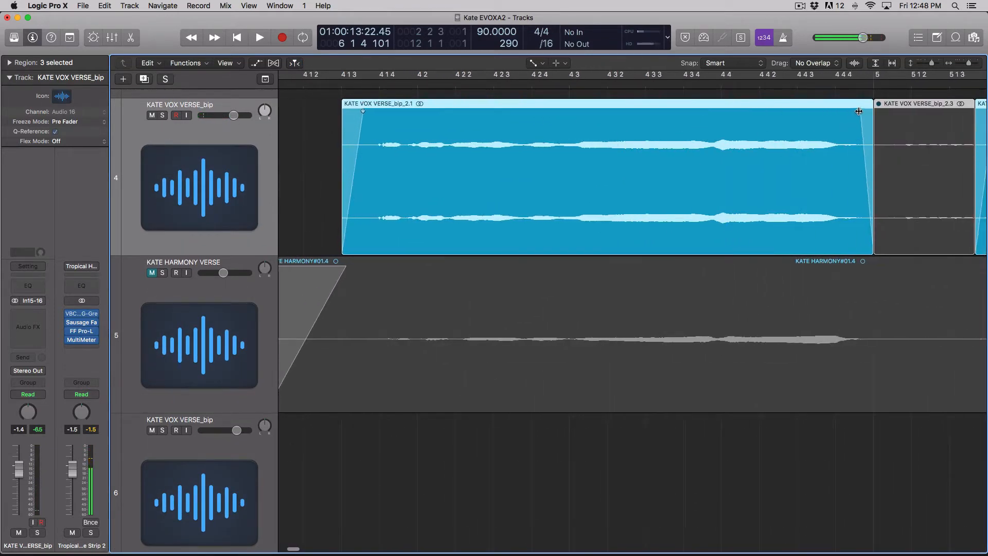
scroll(857, 112, "right", 5)
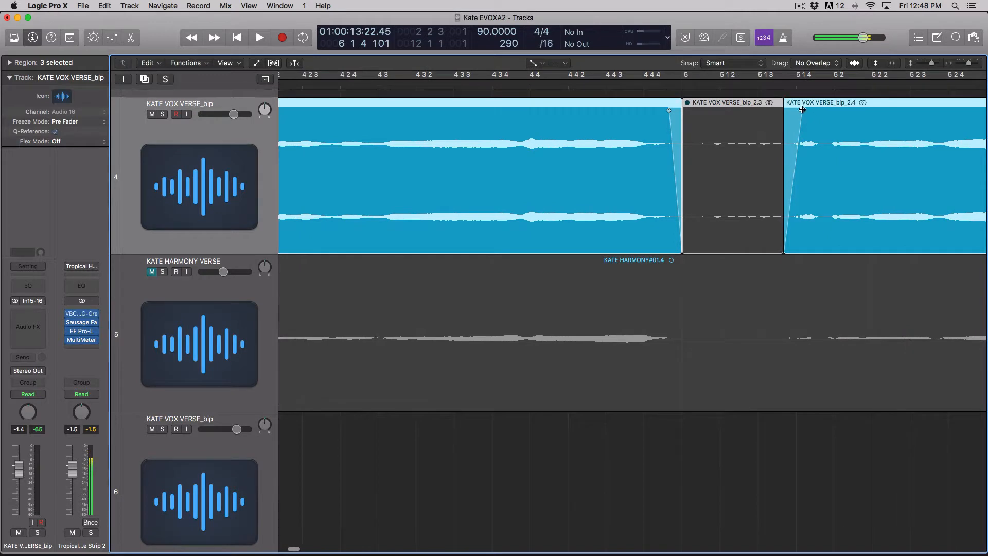
scroll(796, 107, "down", 1)
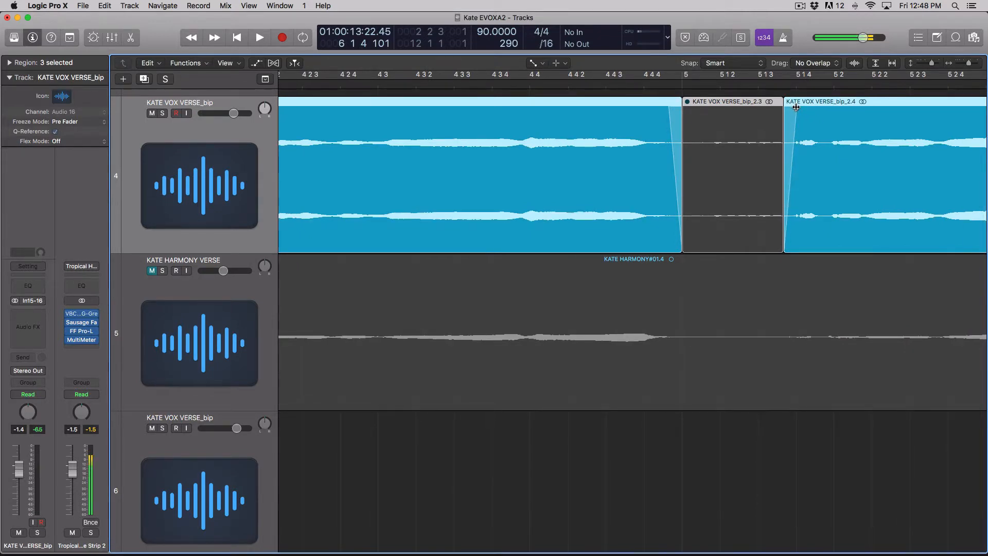
scroll(696, 181, "right", 2)
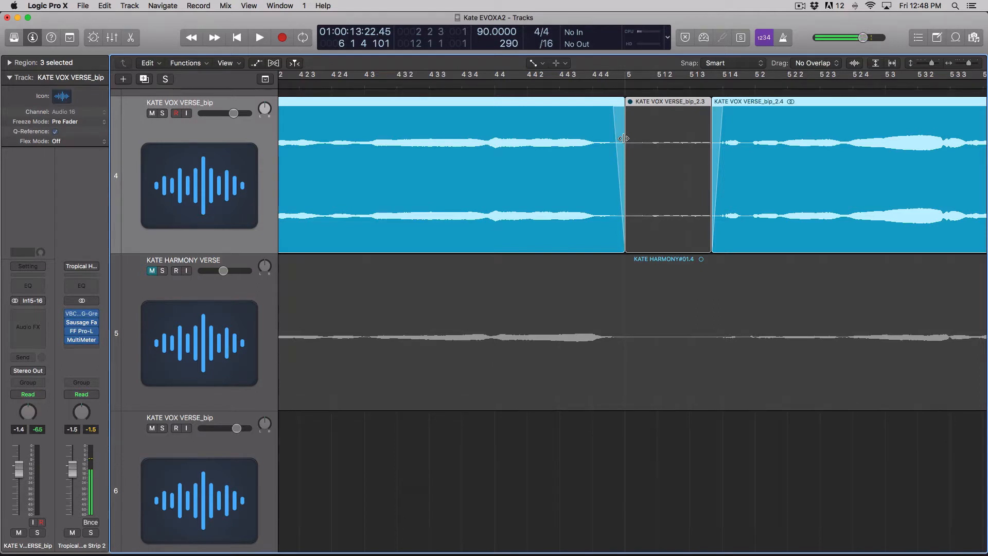
key("super+Left")
key("super+Left")
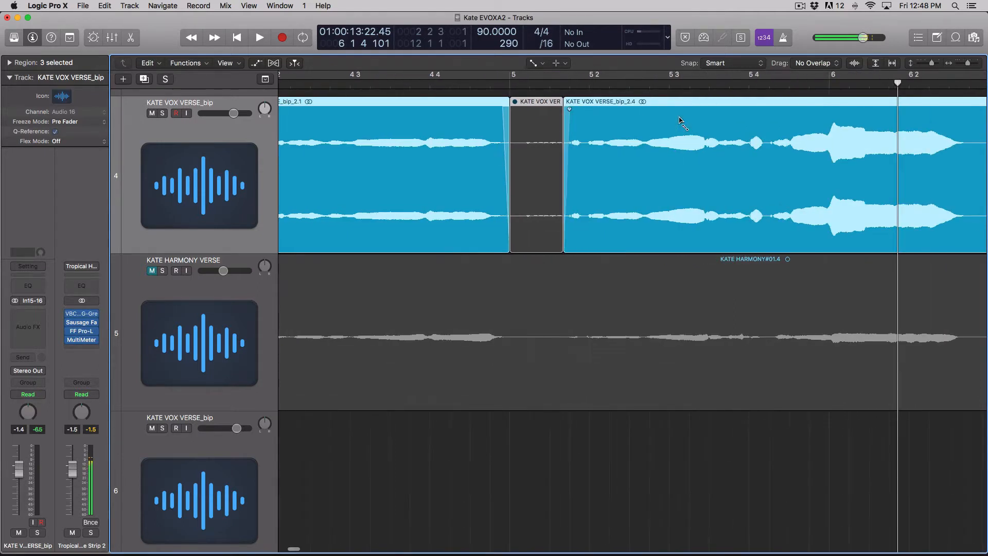
Return to the Pointer tool and set the playhead at bar 4 beat 4, just before the muted gap
key("super+Up")
key("super+Up")
key("super+Up")
key("super+Up")
key("super+Up")
key("t")
key("t")
left_click(452, 86)
key("super+Left")
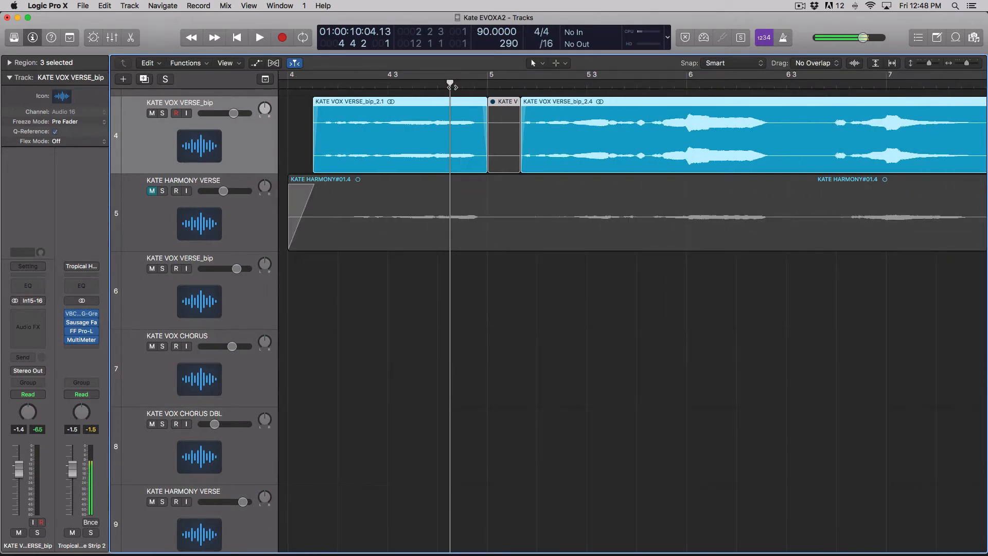
Play the lead vocal from the start of VOX VERSE_bip_2.1 in the full mix and examine the muted gap
left_click(474, 88)
key("super+Down")
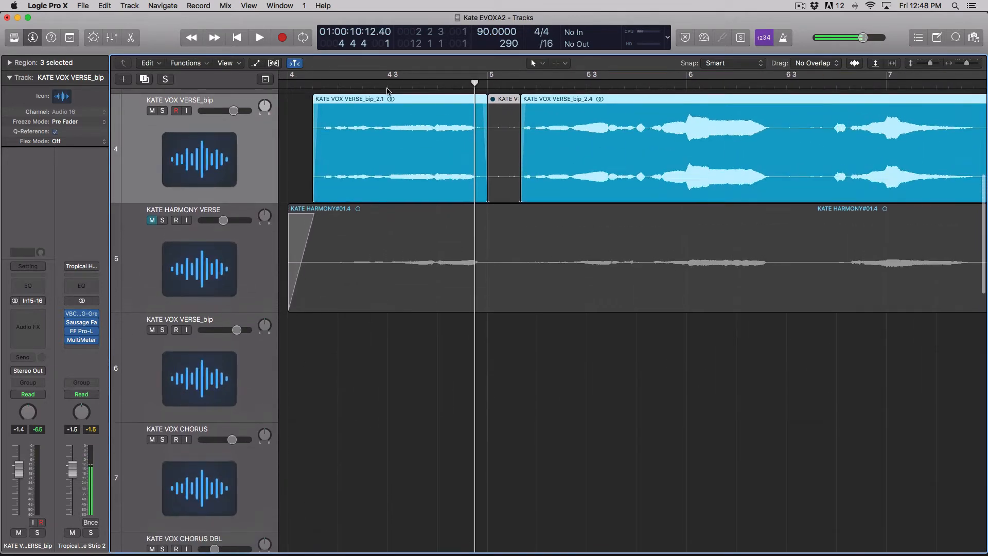
left_click(313, 87)
key("space")
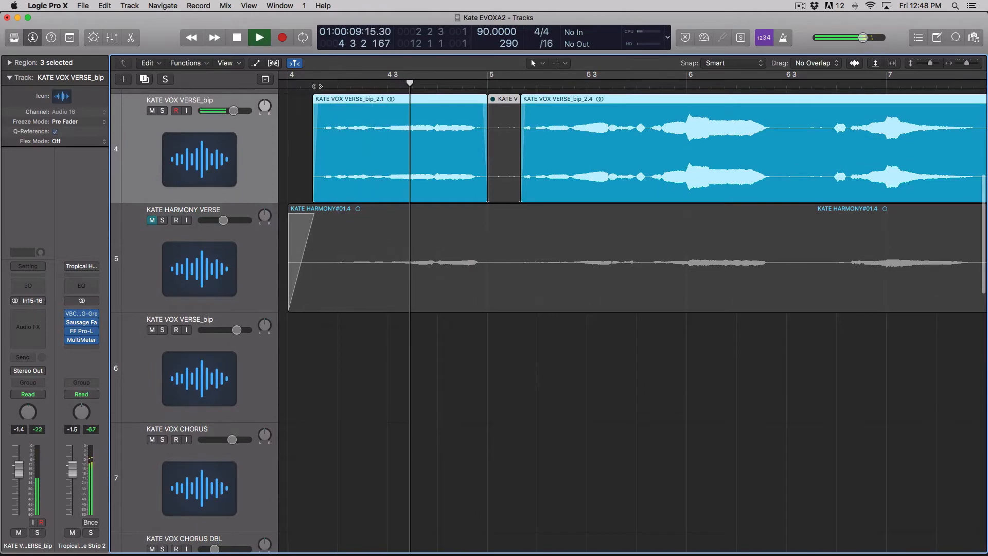
key("space")
left_click(438, 86)
key("super+Down")
key("super+Down")
key("super+Right")
key("super+Right")
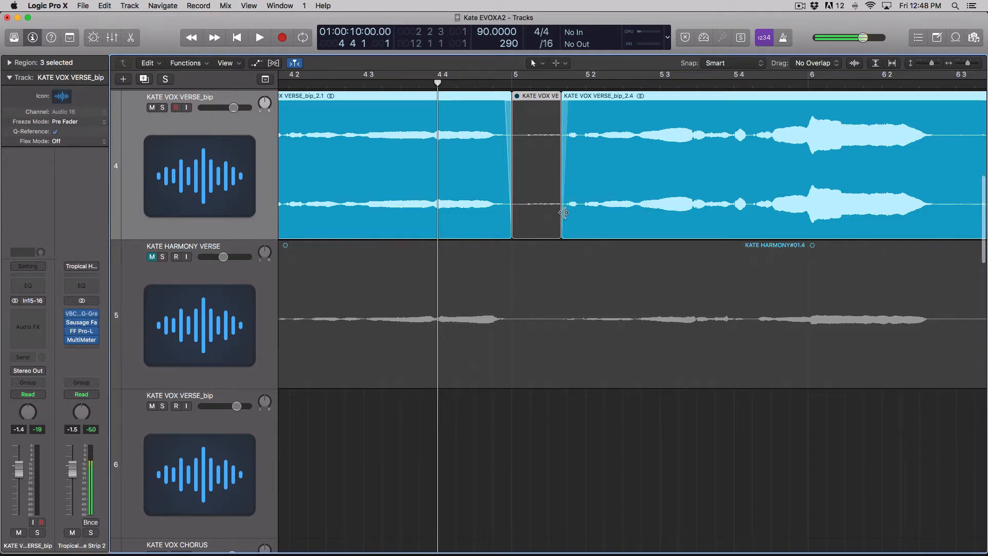
Play the VOX VERSE_bip_2.4 region from its start past bar 6 beat 3 with the Pointer tool active
key("t")
key("t")
left_click(567, 83)
key("space")
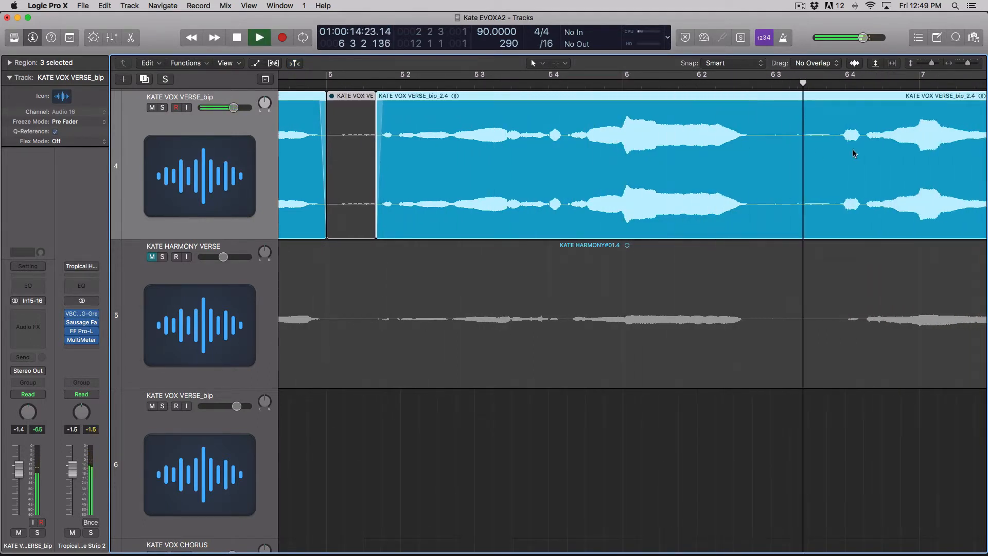
Split the VOX VERSE_bip_2.4 region at about 6 3 2 1 with the Scissors tool and return to the Pointer tool
double_click(790, 88)
key("t")
key("i")
left_click(792, 175)
left_click_drag(792, 175, 788, 173)
key("t")
key("t")
scroll(780, 145, "up", 5)
scroll(778, 143, "up", 1)
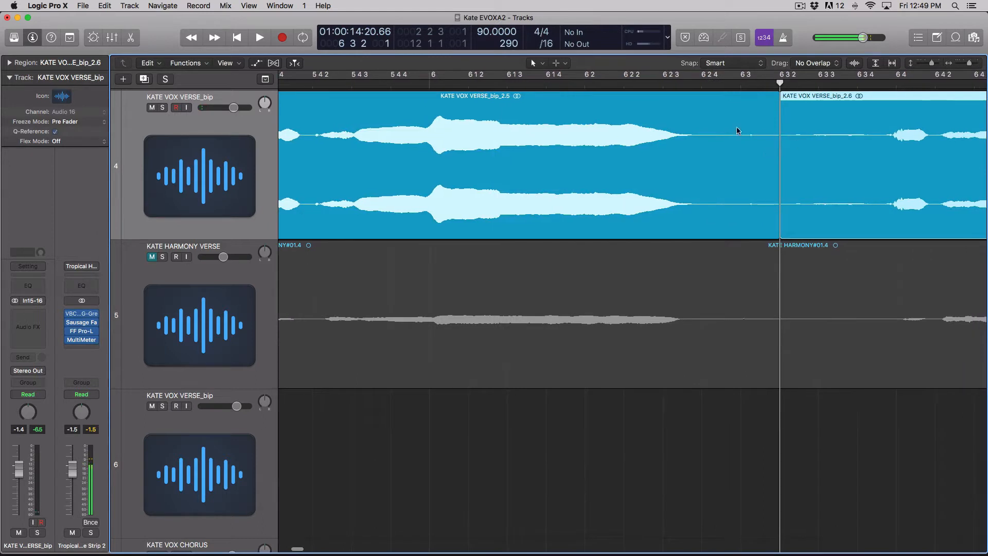
Select the piece before the new split and examine its quiet tail around bar 6 beat 3
left_click_drag(690, 86, 696, 86)
left_click(744, 86)
left_click_drag(750, 137, 750, 150)
scroll(757, 149, "up", 3)
scroll(763, 149, "down", 3)
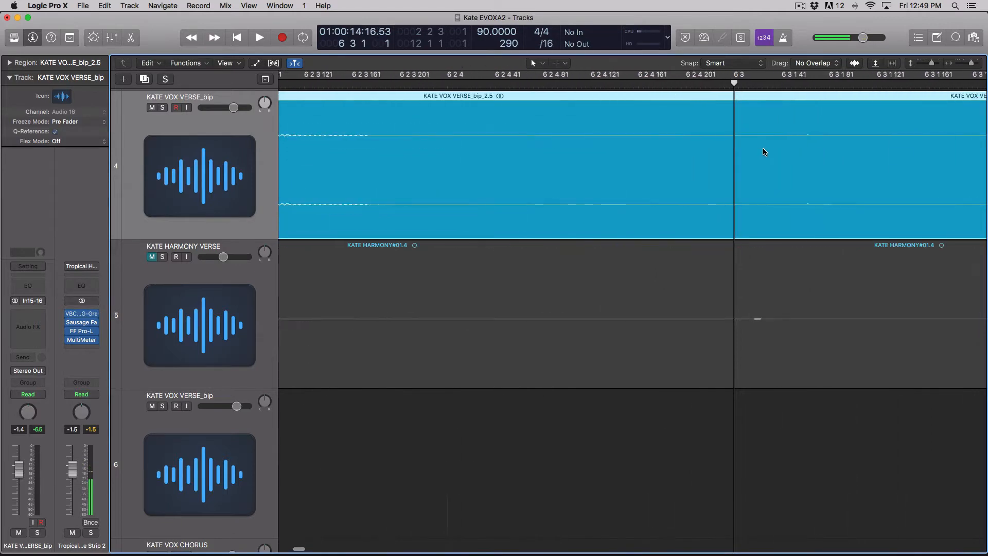
scroll(748, 144, "down", 1)
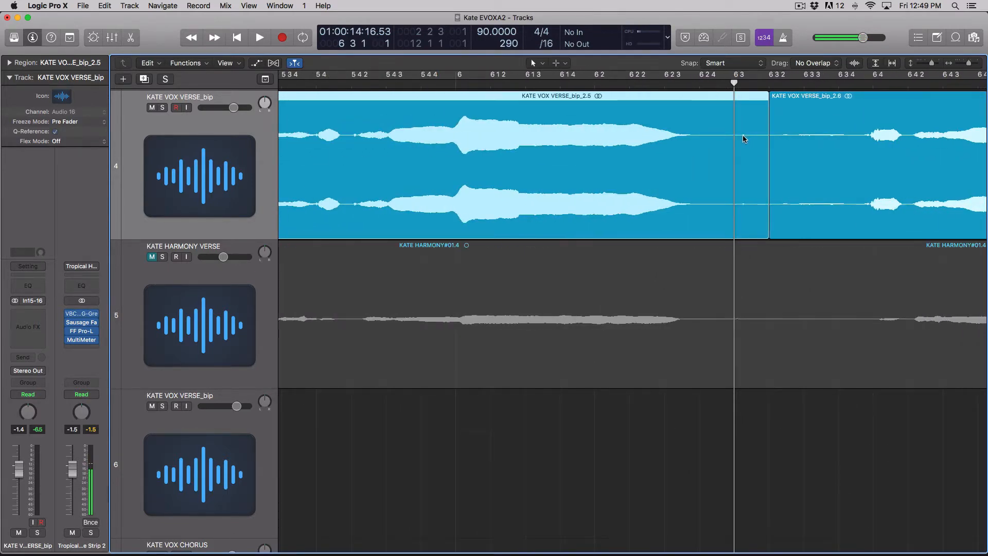
Play the VOX VERSE_bip_2.5 tail soloed up to the split and turn solo off again
key("ctrl+s")
key("space")
left_click(514, 87)
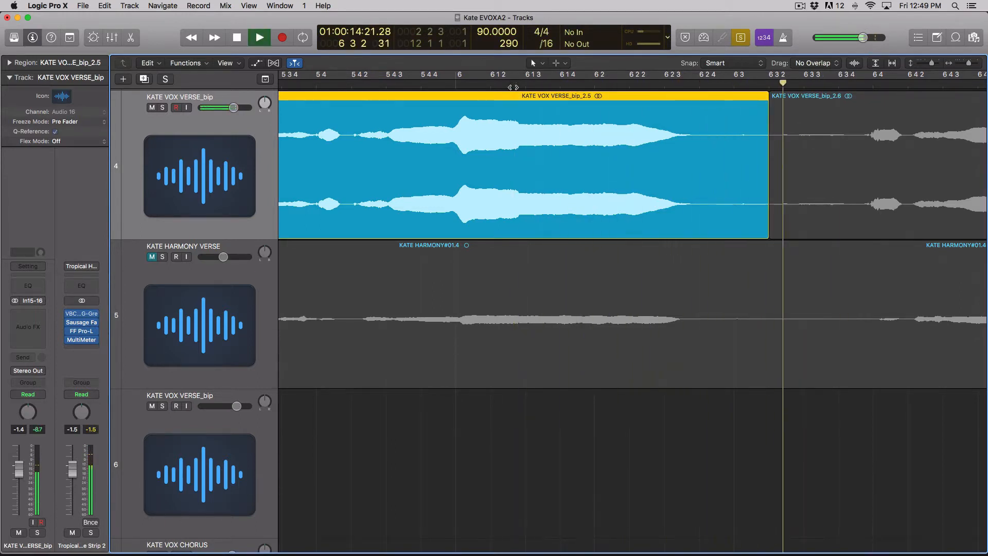
key("space")
key("ctrl+s")
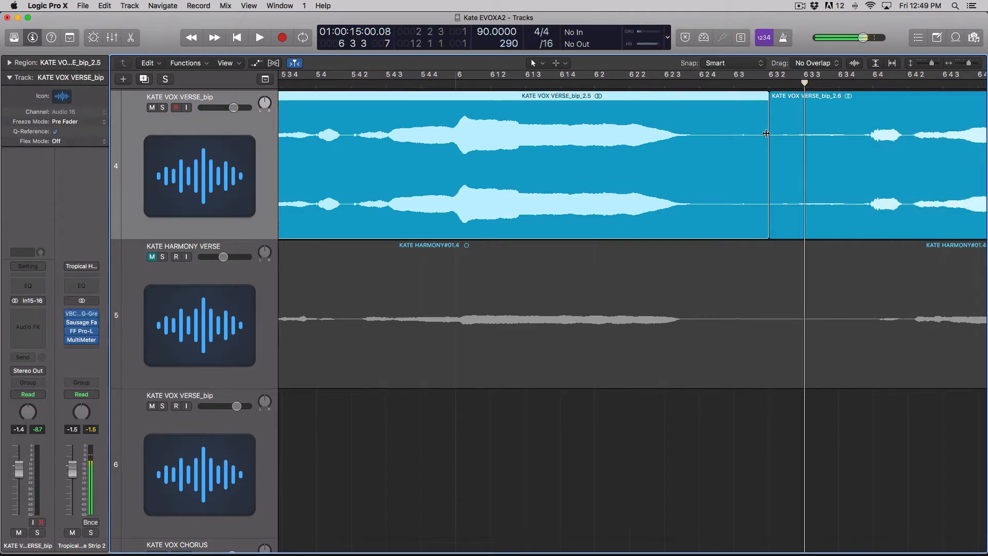
With solo on, add a short fade-out to VOX VERSE_bip_2.5 and a long fade-in to VOX VERSE_bip_2.6 ending just before 6 4
left_click_drag(688, 86, 695, 84)
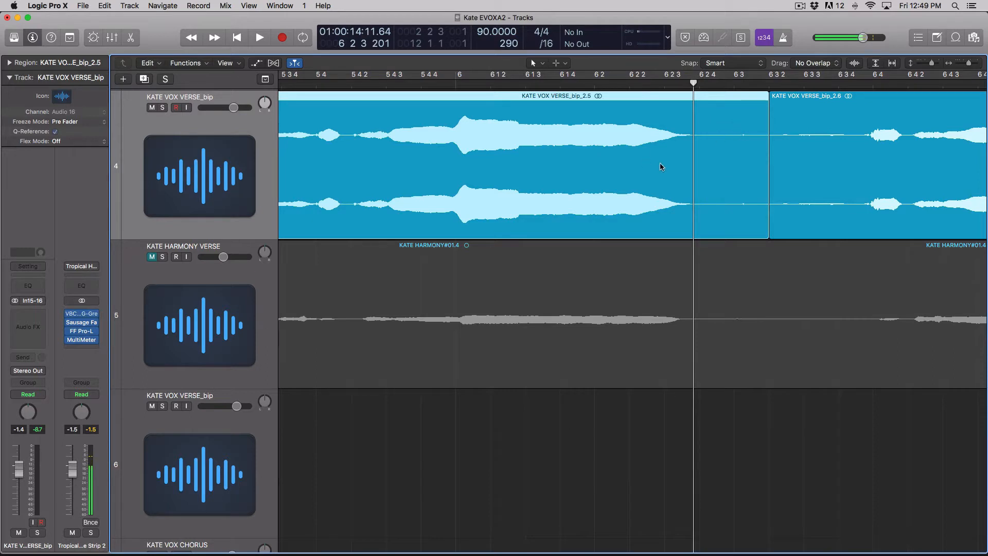
key("ctrl+s")
left_click(808, 146)
left_click(755, 147)
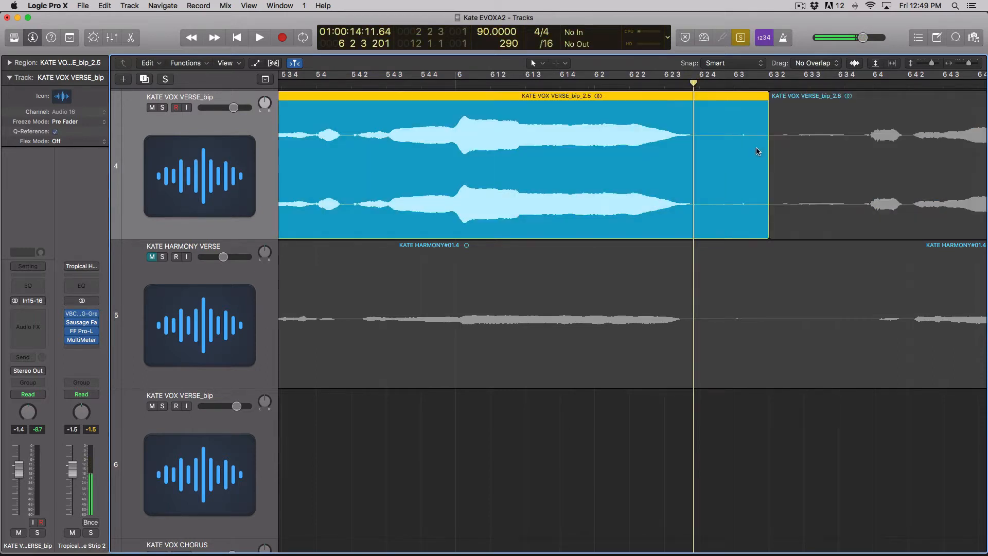
key("t")
key("t")
key("t")
key("a")
left_click_drag(776, 154, 864, 99)
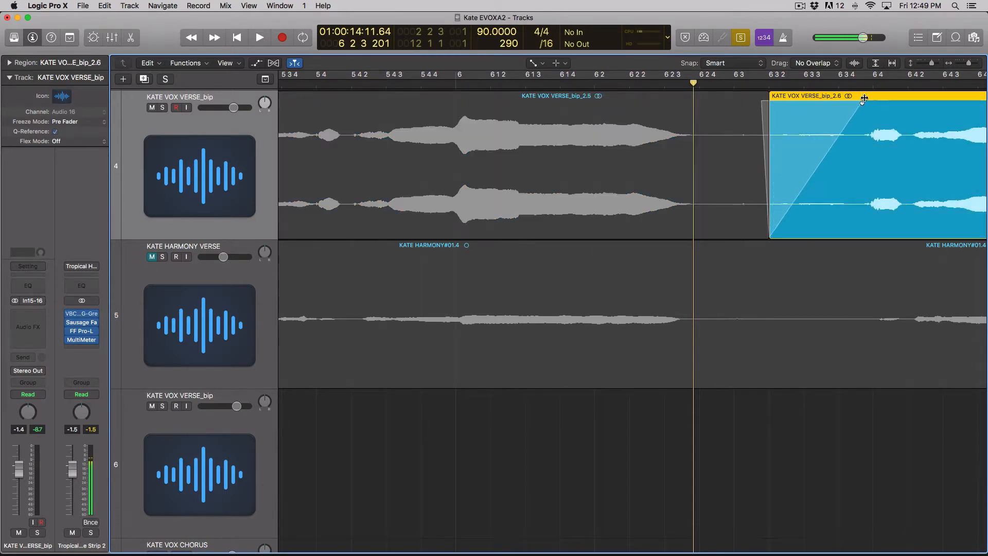
Bend the fade-in of VOX VERSE_bip_2.6 into a curve that starts low and rises steeply at its end
key("t")
key("a")
left_click_drag(833, 148, 849, 225)
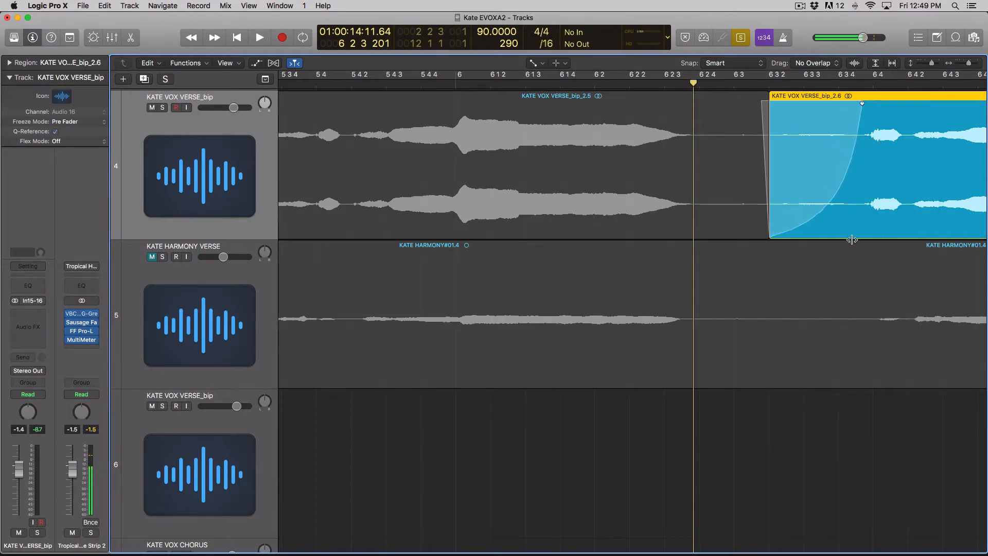
Turn solo off and play the lead vocal across the new fades around bar 6 beat 3 in the full mix
scroll(835, 176, "left", 1)
left_click(782, 86)
key("super+Left")
key("super+Left")
key("super+Left")
key("super+Left")
key("super+Left")
key("super+Left")
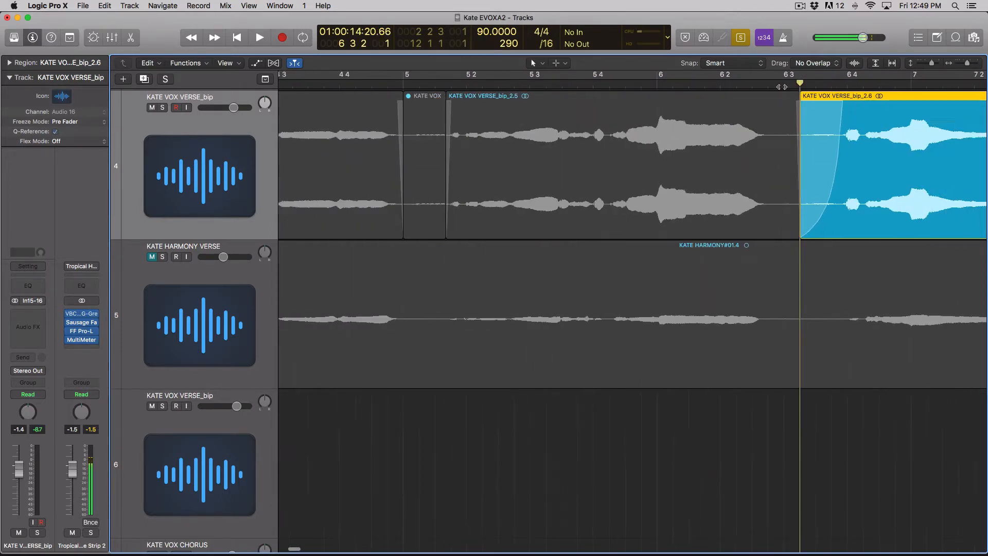
key("super+Up")
key("super+Up")
key("super+Up")
key("super+Up")
key("ctrl+s")
left_click(611, 86)
left_click(582, 85)
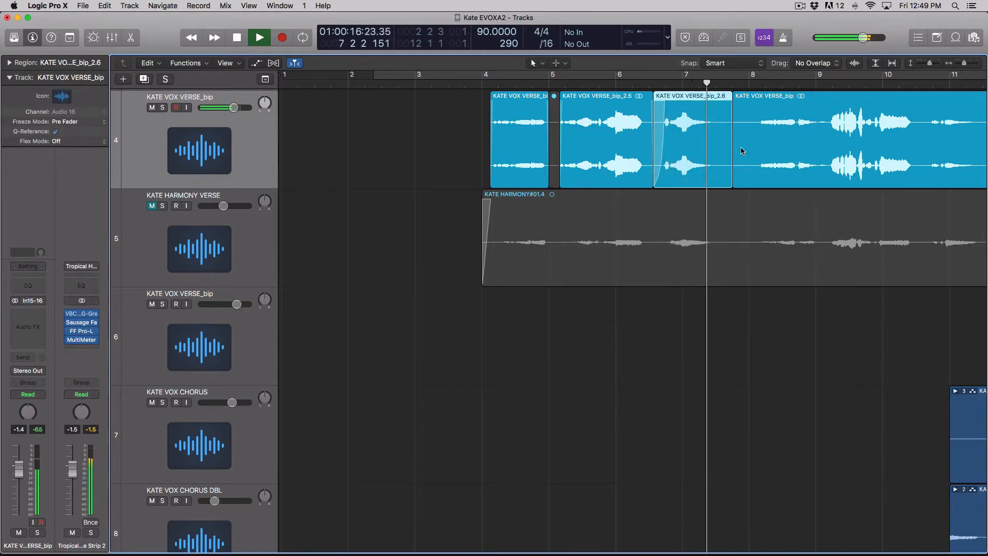
Solo the VOX VERSE_bip_2.6 region and play its tail around bar 7 beat 3
key("super+Right")
key("super+Down")
key("super+Down")
key("super+Right")
key("super+Right")
key("super+Right")
key("super+Right")
key("super+Right")
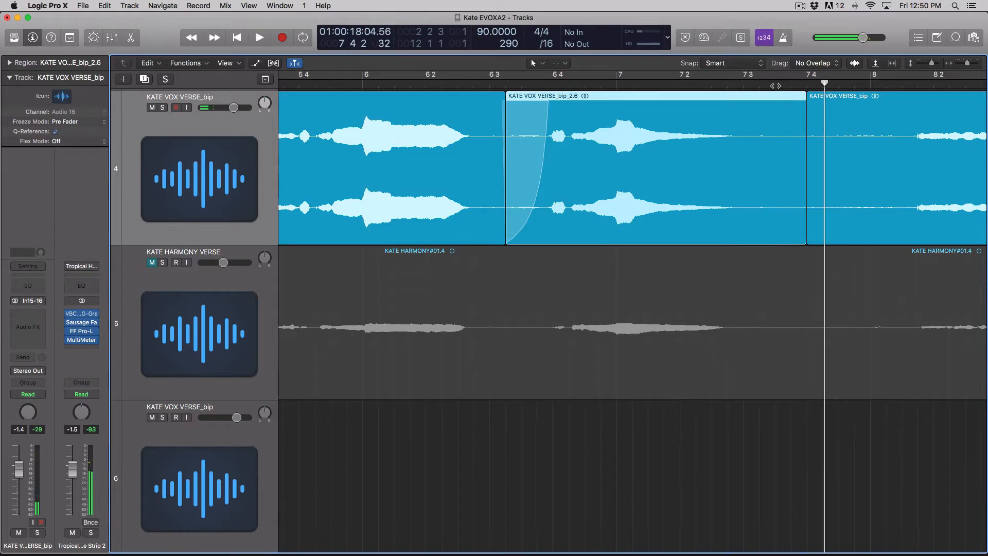
left_click(775, 86)
key("ctrl+s")
key("space")
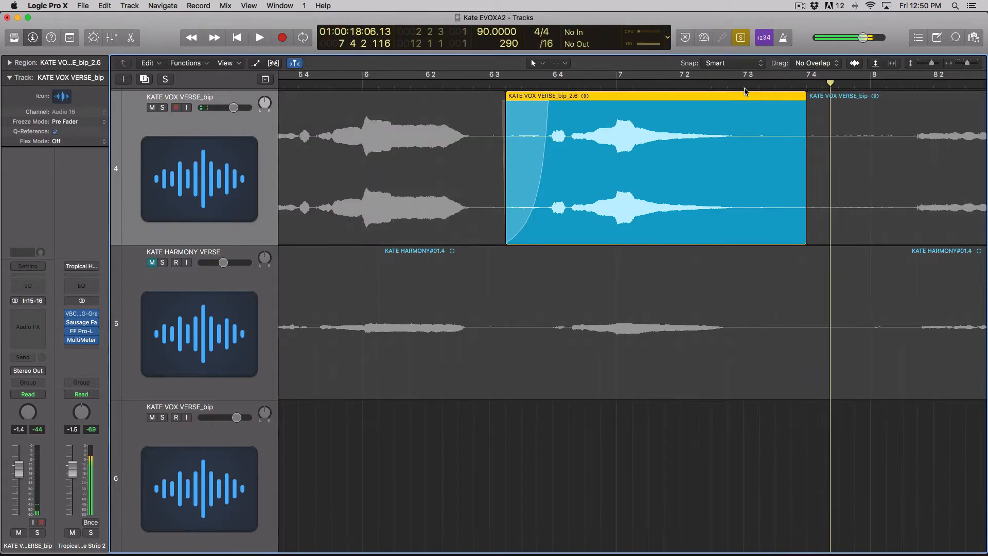
left_click(767, 85)
key("space")
Trim the end of the VOX VERSE_bip_2.6 region back to just after 7 3 3
left_click(759, 86)
scroll(765, 86, "up", 5)
left_click_drag(735, 85, 744, 84)
key("t")
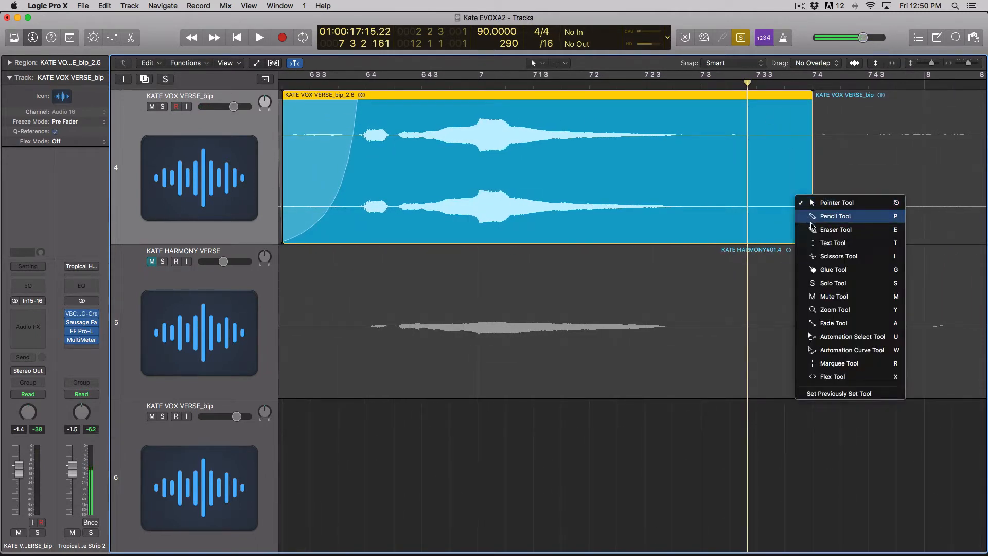
key("Escape")
left_click_drag(809, 226, 777, 226)
Add a short curved fade-out to the end of VOX VERSE_bip_2.6 and play the ending
key("t")
key("a")
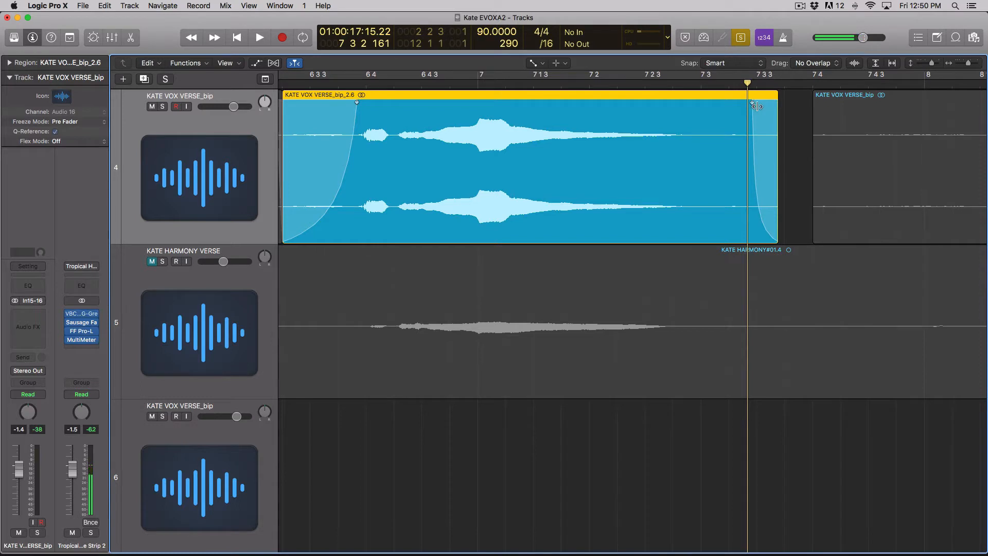
left_click(729, 84)
key("space")
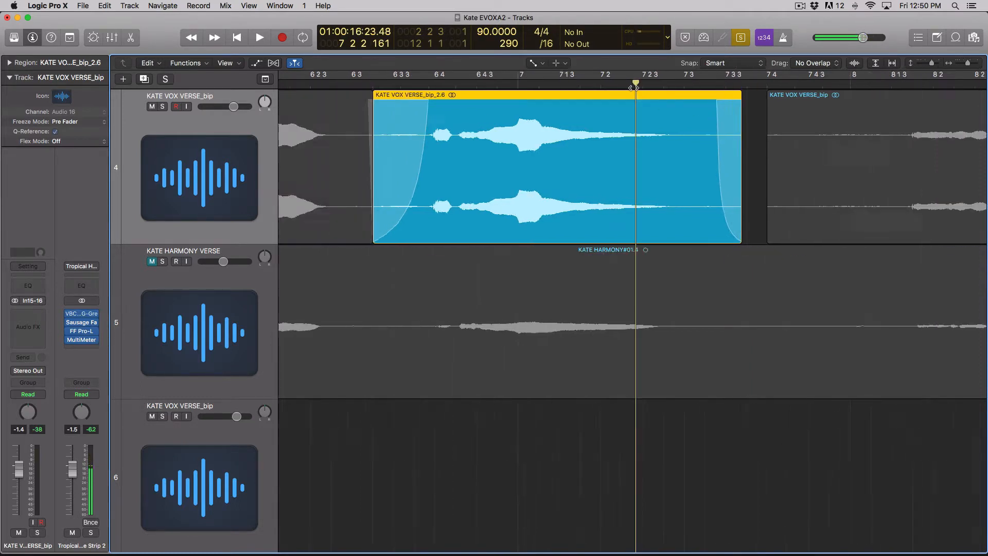
left_click(661, 87)
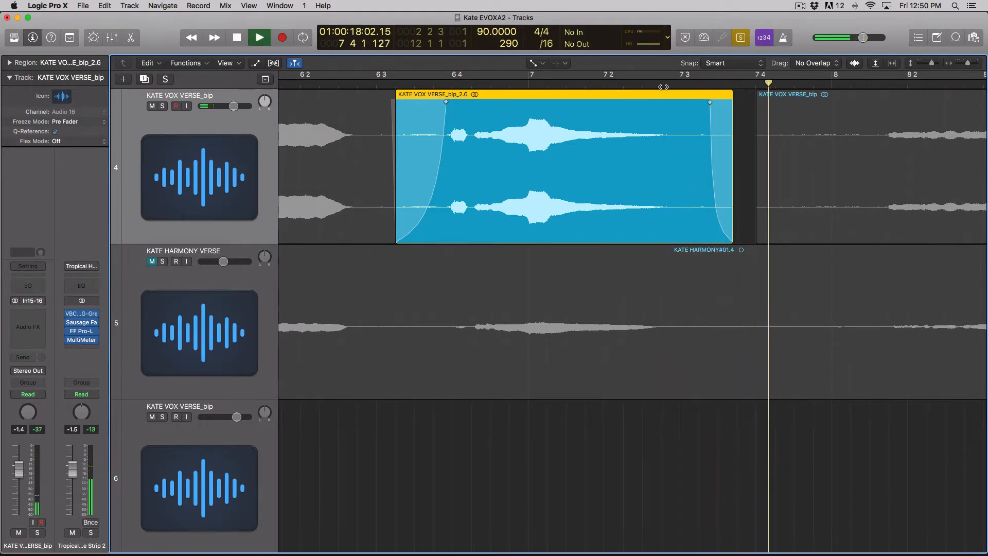
Trim the start of the next VOX VERSE_bip region to just before its vocal in bar 8 and add a short fade-in
left_click(808, 154)
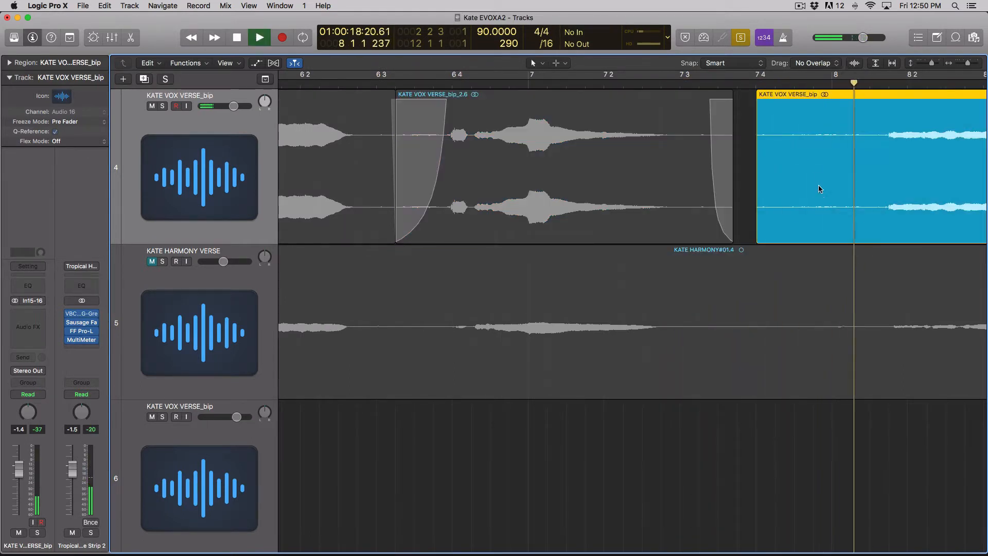
left_click(452, 187)
left_click_drag(463, 209, 575, 220)
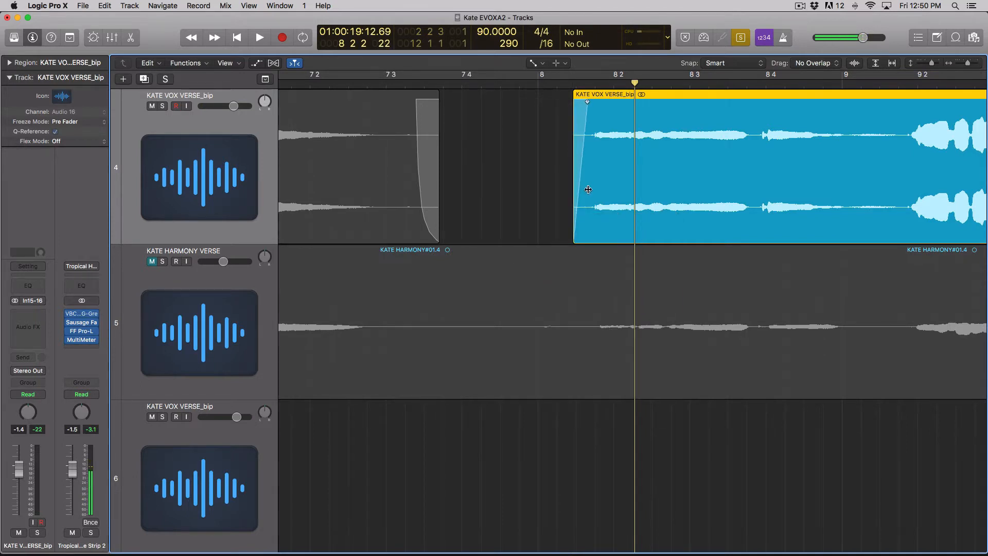
double_click(558, 85)
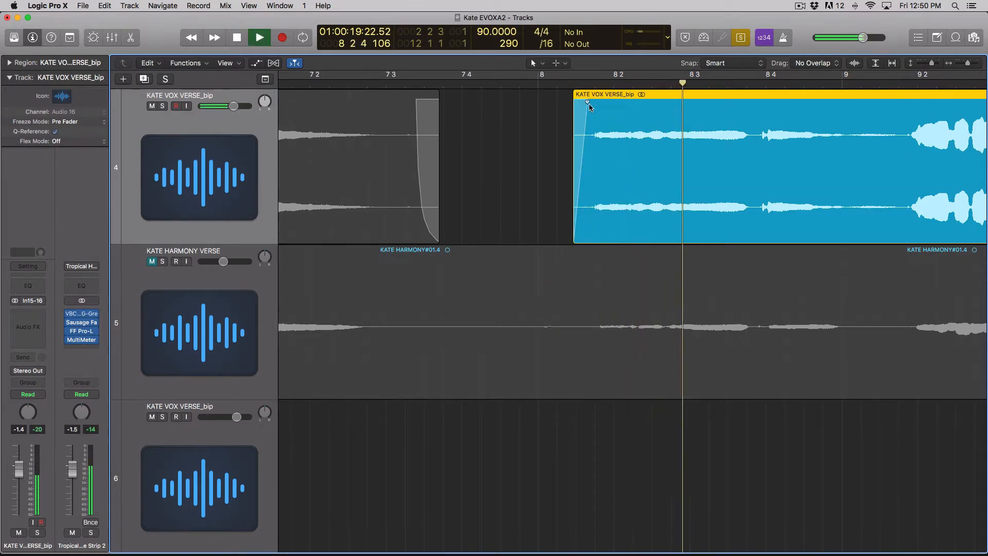
key("space")
Turn solo off and play the edited lead vocal from bar 6 to the last region's tail in the full mix
key("ctrl+s")
key("super+Left")
key("super+Left")
key("super+Left")
double_click(528, 84)
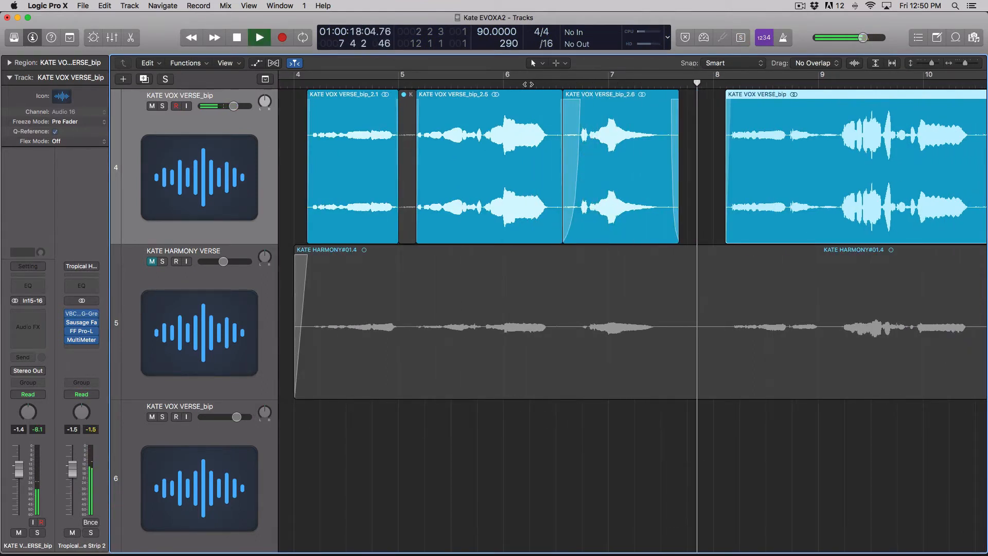
left_click(701, 95, "ctrl+alt")
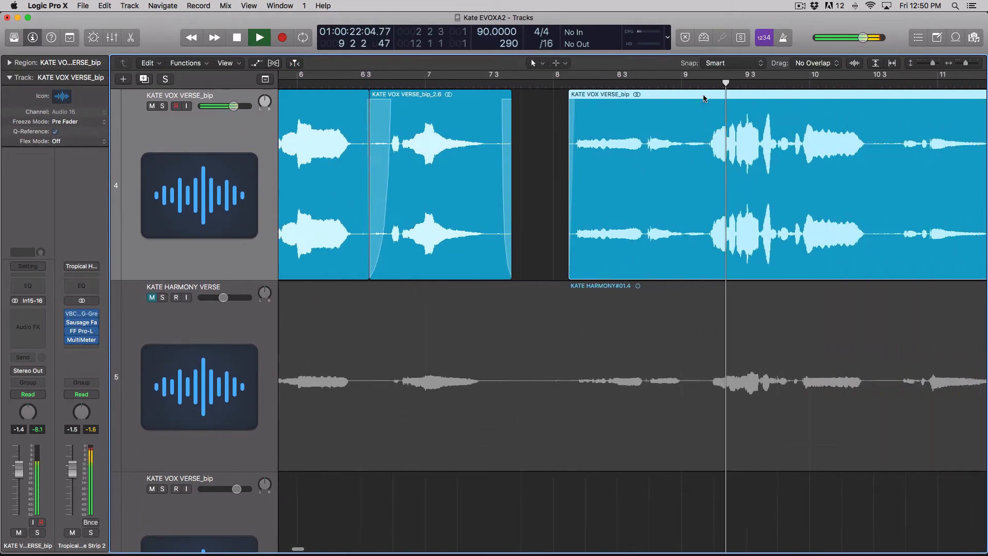
scroll(651, 101, "up", 2)
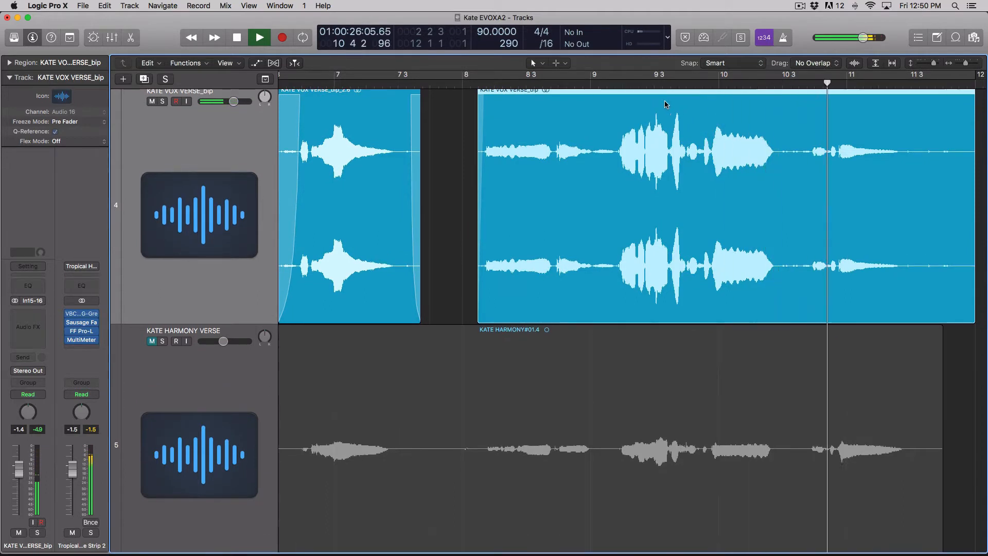
scroll(797, 111, "right", 2)
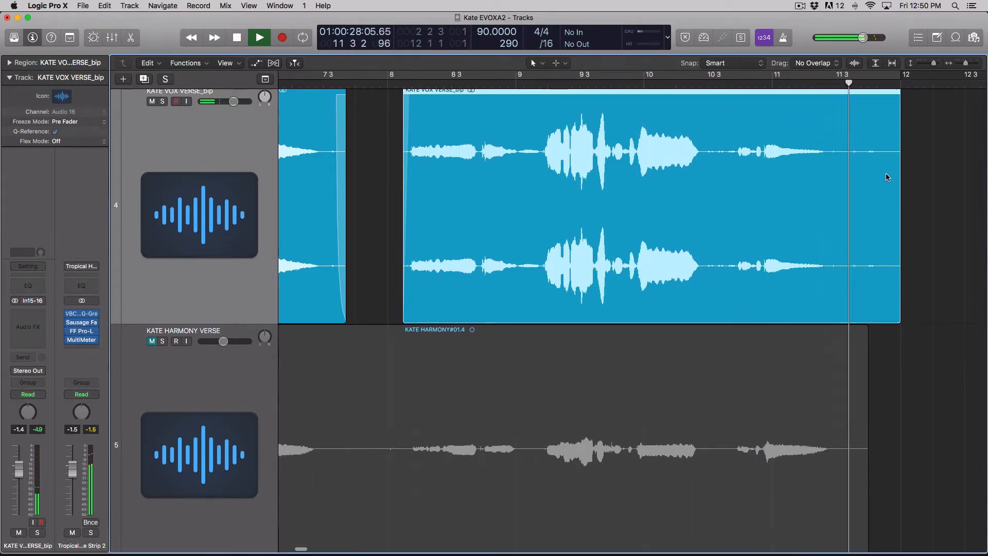
Solo the last VOX VERSE_bip region and play its tail after bar 11 beat 3
key("space")
key("ctrl+s")
key("space")
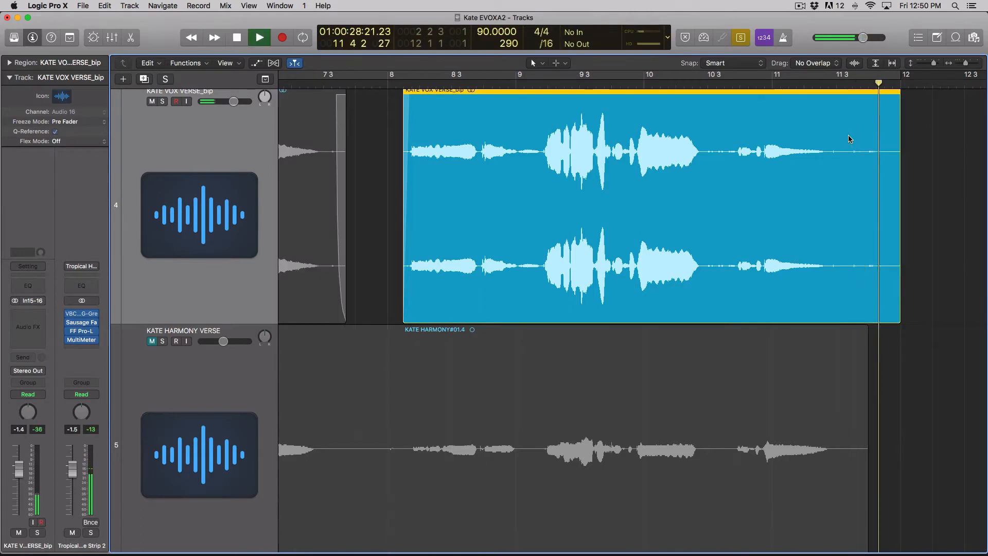
key("space")
key("super+Right")
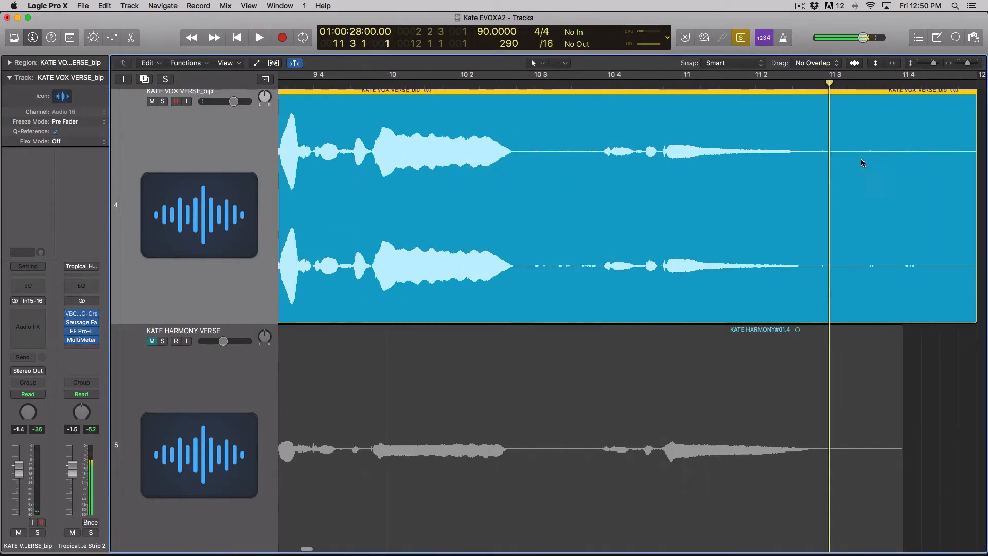
Trim the end of the last VOX VERSE_bip region to just after bar 11 beat 3 and fade it out from that beat
left_click_drag(972, 322, 854, 322)
key("t")
key("a")
left_click_drag(854, 280, 830, 279)
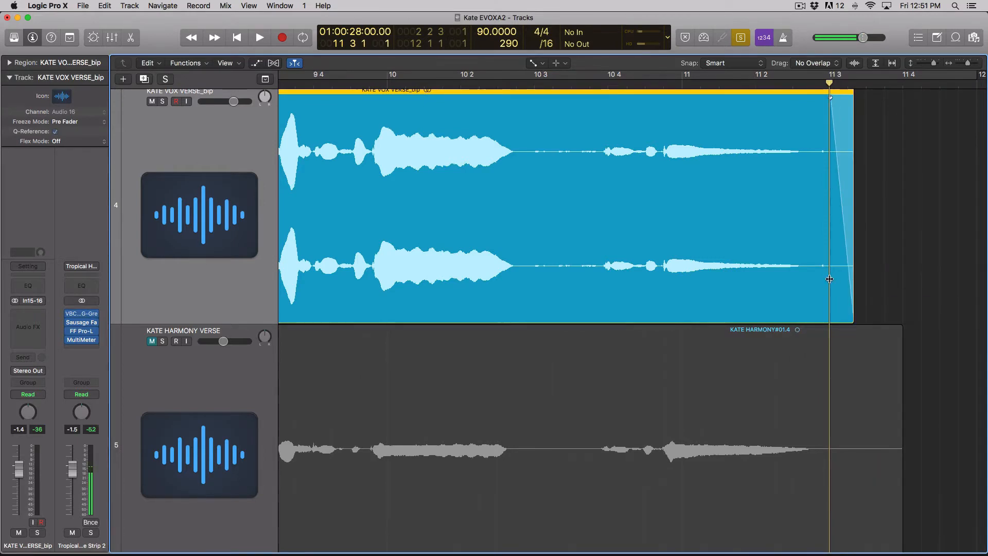
Play the soloed region around bar 9 to check the breath between its first two phrases
key("super+Left")
left_click(625, 85)
key("super+Right")
key("space")
key("space")
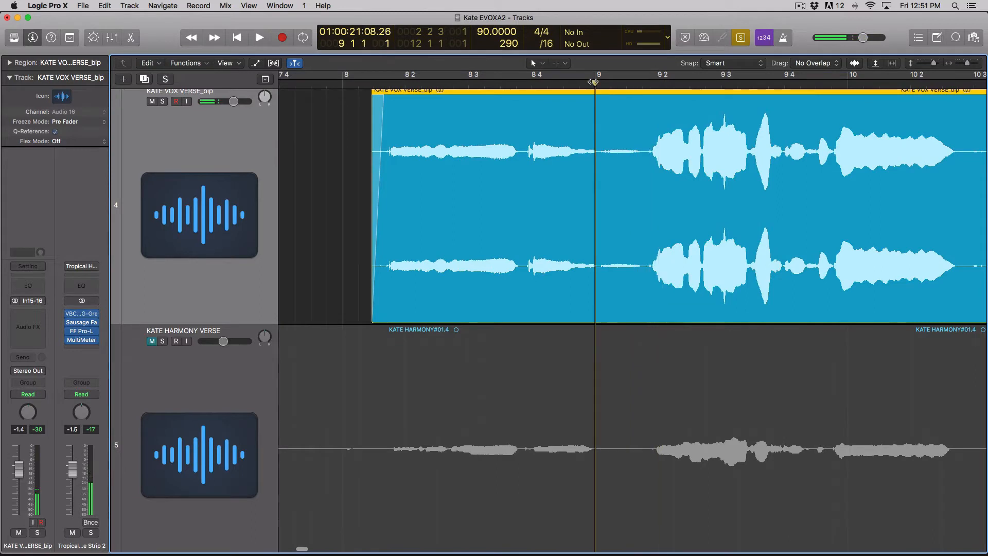
Split the soloed VOX VERSE_bip region just after bar 9, before the breath, with the Scissors tool
key("super+Right")
key("super+Right")
key("super+Right")
left_click_drag(591, 83, 601, 82)
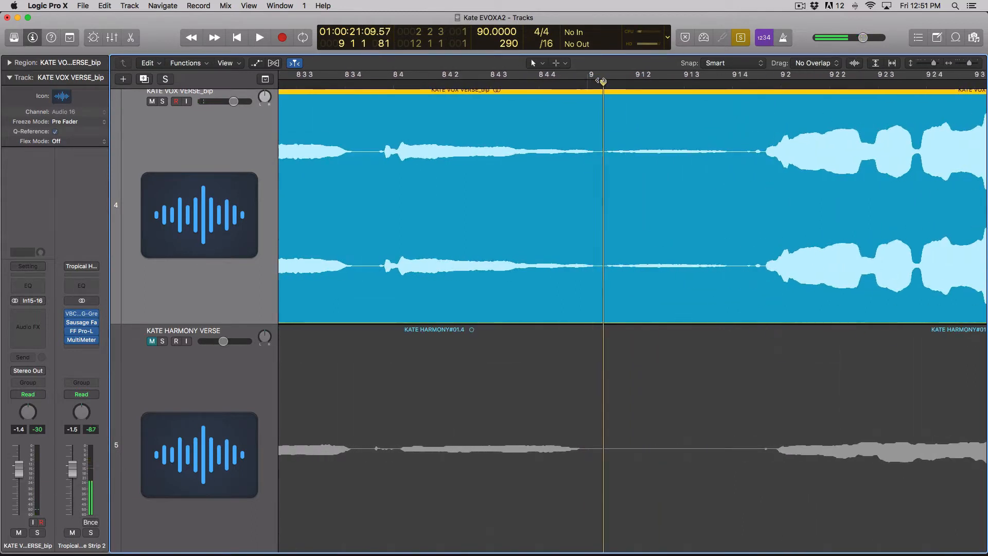
key("t")
key("i")
left_click_drag(598, 150, 600, 151)
Add a very short fade-out to the end of the piece before the bar 9 split and play it
key("Left")
key("t")
key("t")
key("space")
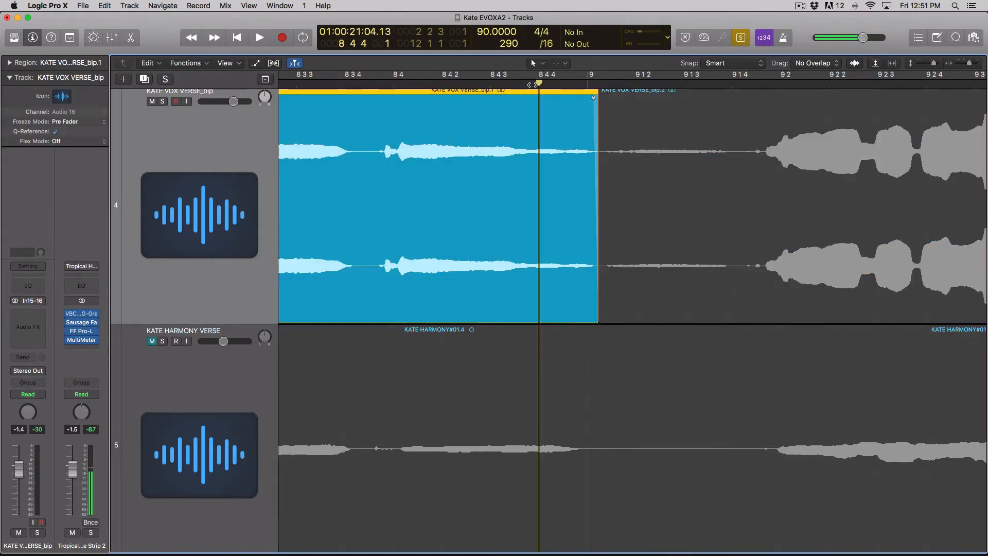
Select the piece after the bar 9 split and play its opening breath soloed
left_click(625, 124)
left_click(591, 86)
key("space")
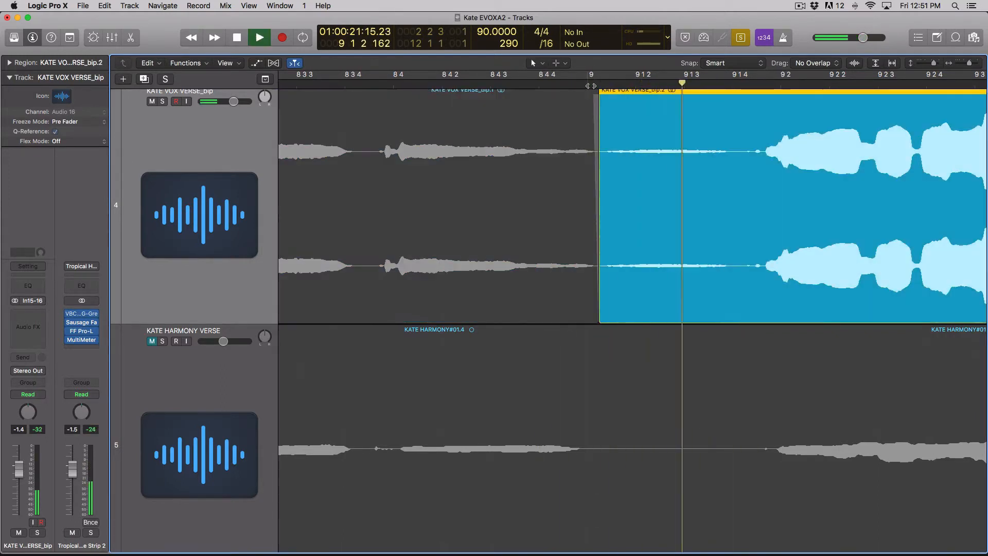
Split the soloed VOX VERSE_bip region right after the breath, shortly before bar 9 beat 2, and mute the breath piece
key("space")
scroll(620, 184, "left", 8)
scroll(619, 184, "left", 3)
key("t")
key("i")
left_click_drag(783, 179, 760, 180)
key("t")
key("t")
left_click(722, 172)
key("ctrl+m")
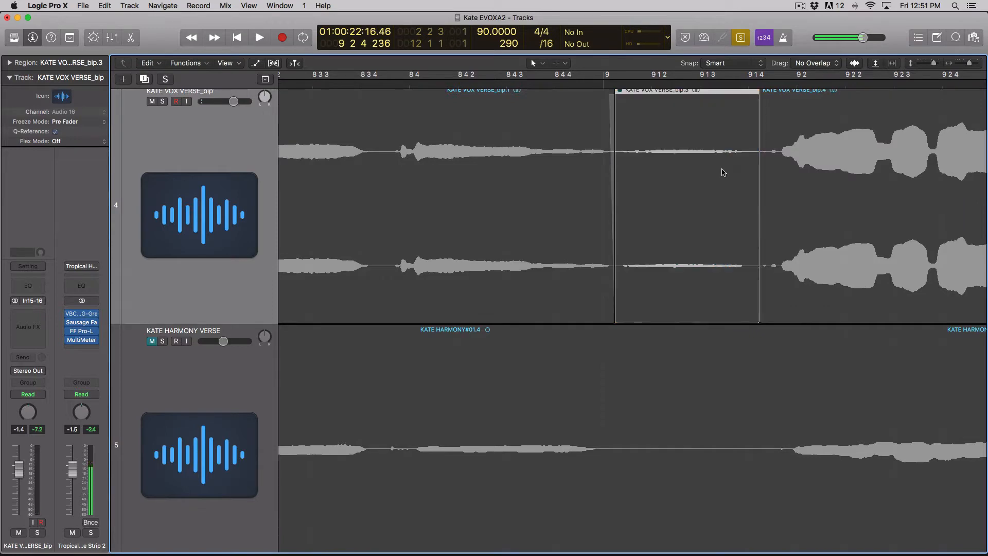
Add a very short fade-in with the Fade tool to the start of the phrase following the muted breath
key("t")
key("a")
left_click(763, 163)
scroll(770, 163, "down", 10)
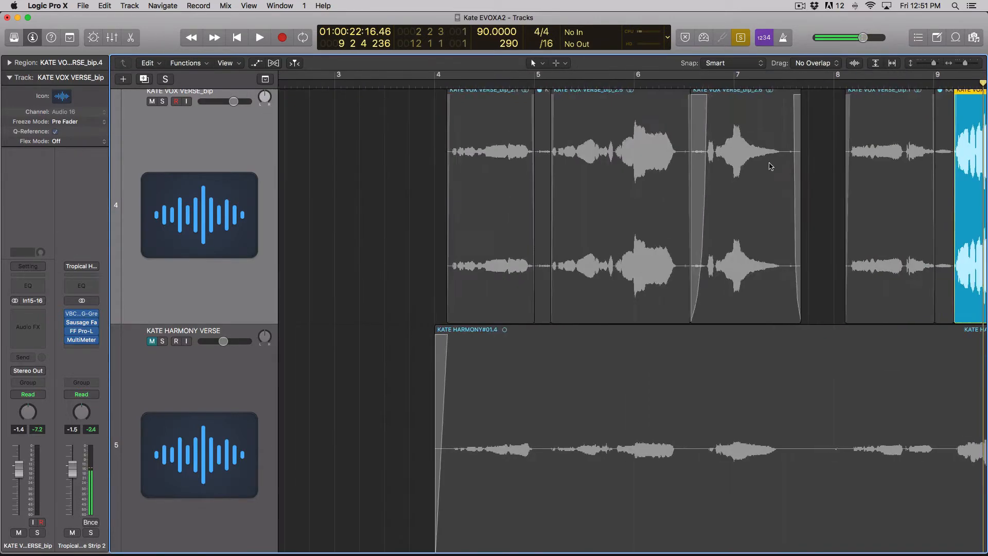
Play the unsoloed verse from bar 8 and slightly raise the volume of the VOX VERSE_bip track
key("ctrl+s")
scroll(770, 163, "down", 6)
left_click(586, 80)
key("space")
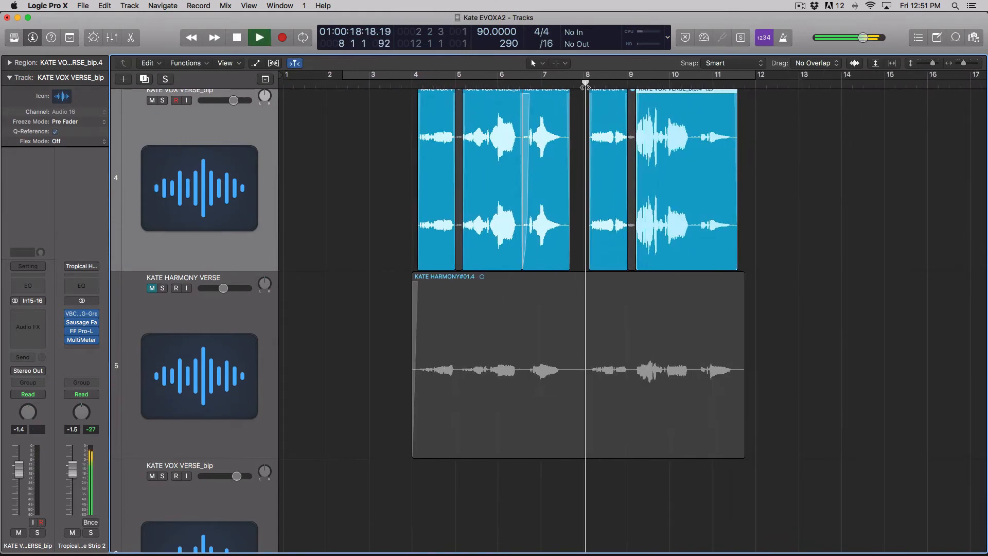
scroll(587, 85, "up", 8)
left_click_drag(233, 99, 236, 100)
scroll(605, 215, "up", 10)
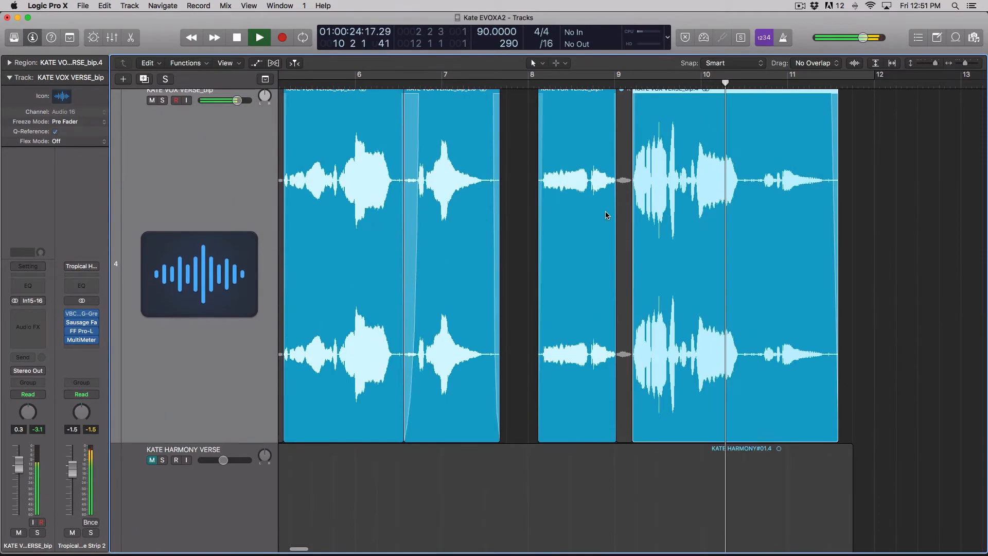
scroll(636, 207, "up", 5)
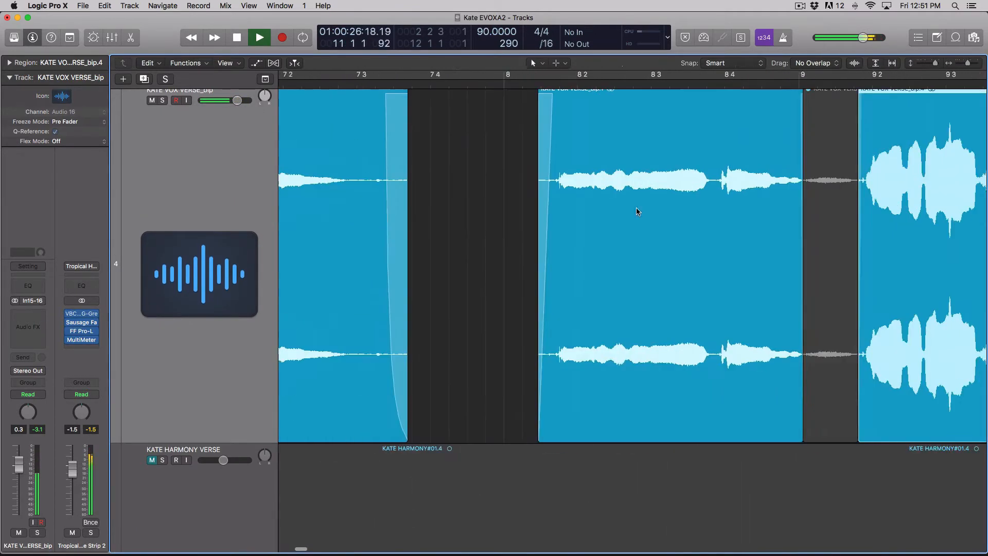
key("space")
Unmute the breath piece after bar 9 and play the passage to compare it with the muted version
left_click(640, 200)
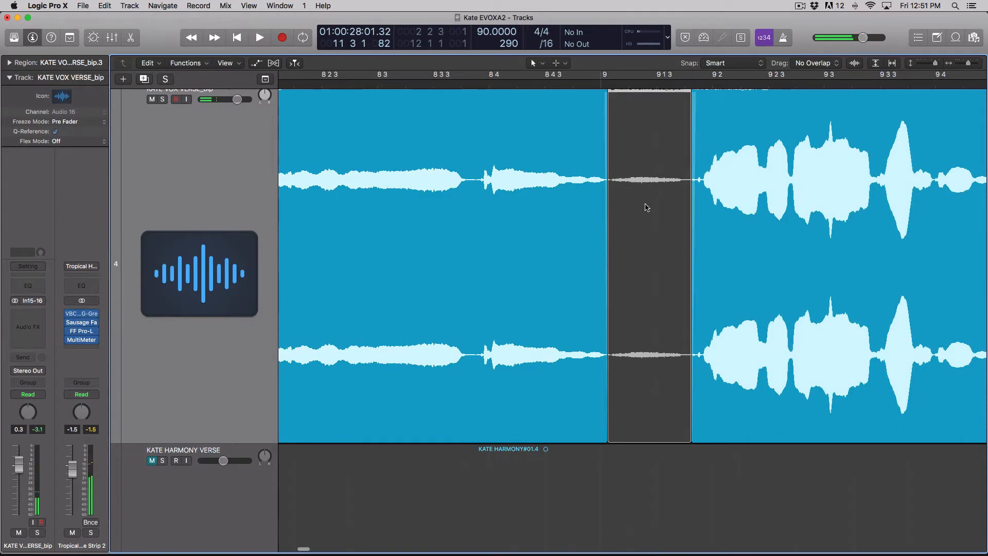
key("ctrl+m")
key("space")
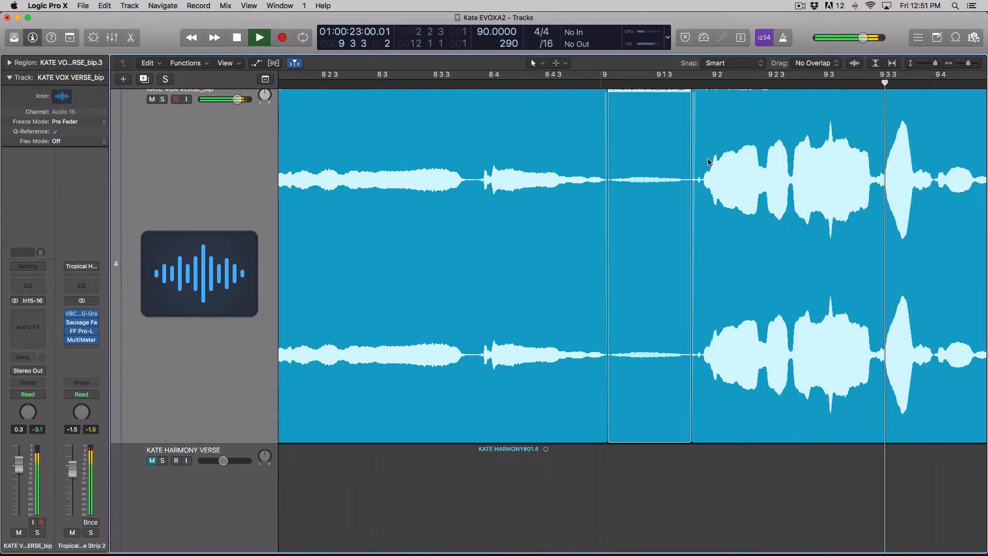
scroll(701, 157, "left", 10)
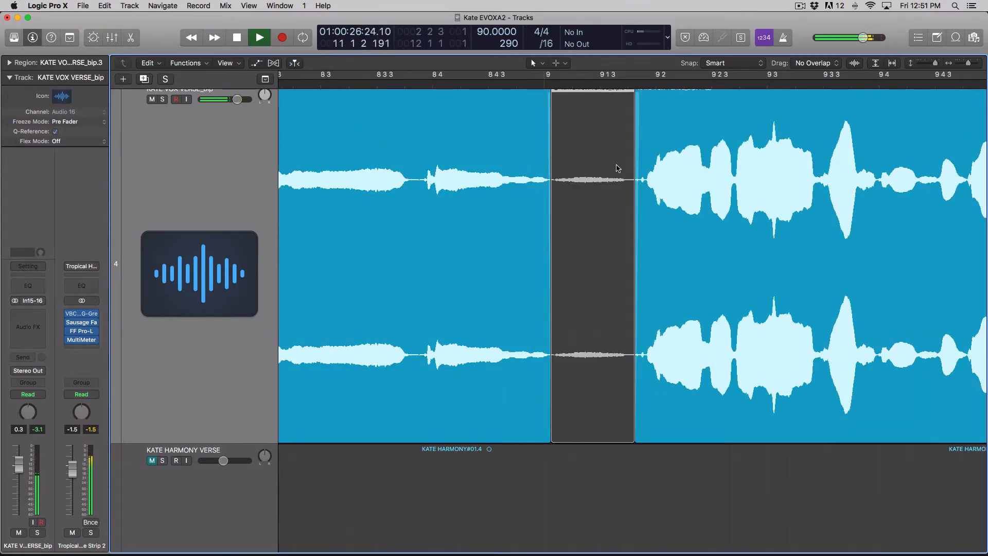
Create a new track with duplicate settings below the lead vocal and move the breath piece after bar 9 onto it
key("super+d")
scroll(617, 253, "down", 5)
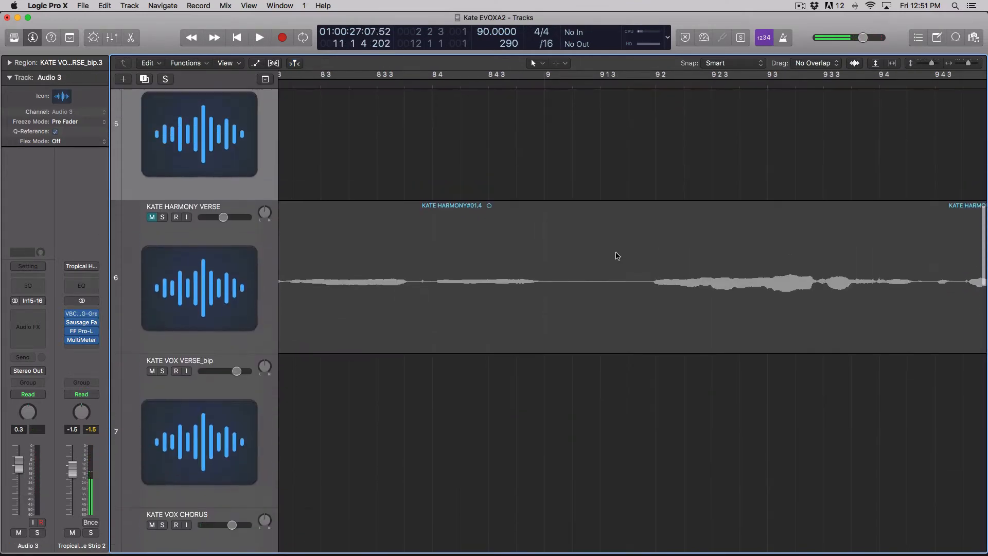
scroll(617, 252, "up", 8)
key("super+Up")
left_click_drag(592, 319, 592, 330)
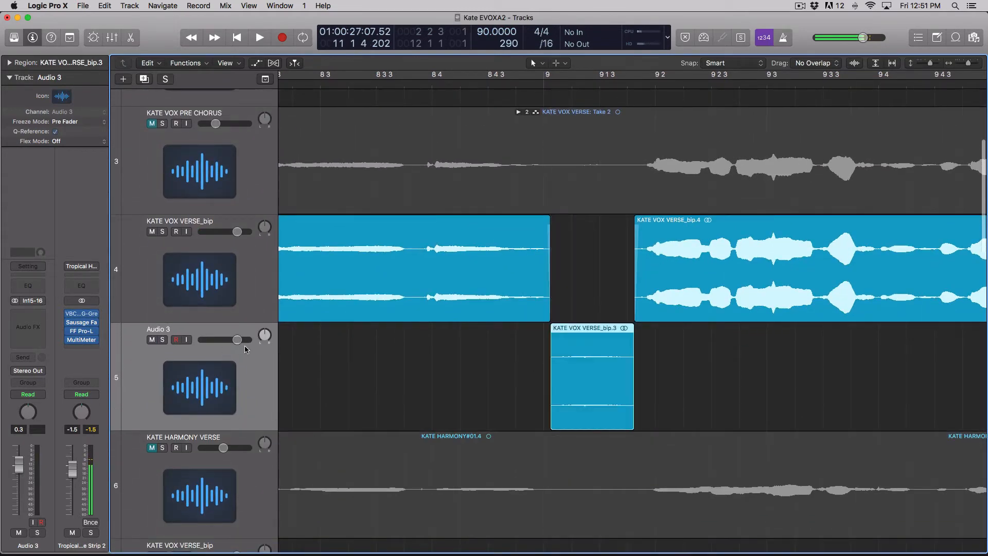
Add short fades to both ends of the breath piece and lower the volume of its Audio 3 track
key("t")
key("a")
left_click_drag(238, 340, 213, 340)
key("s")
key("s")
Play the vocal from position 8 3 3 to check how the softened breath sits between the two phrases
left_click(372, 86)
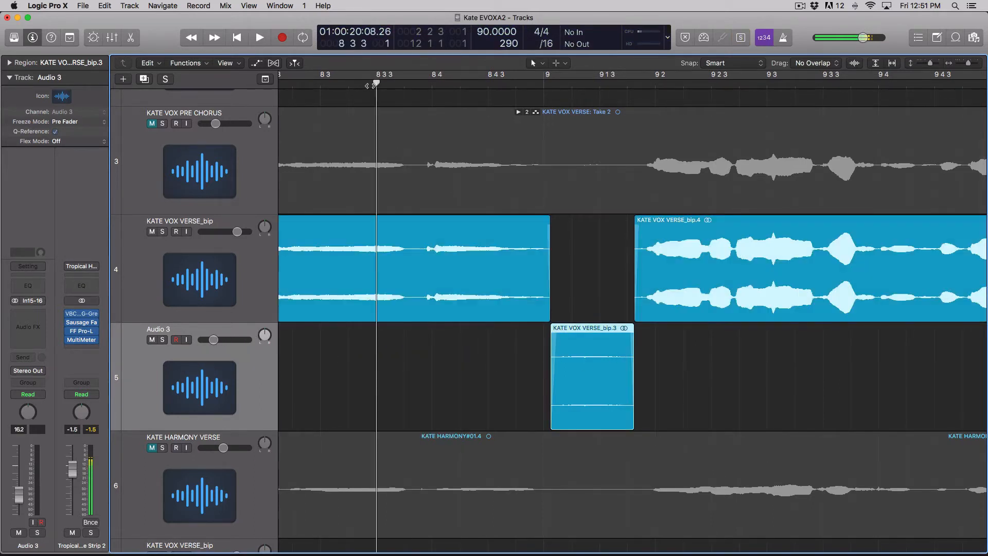
scroll(370, 86, "left", 3)
scroll(370, 86, "down", 2)
key("space")
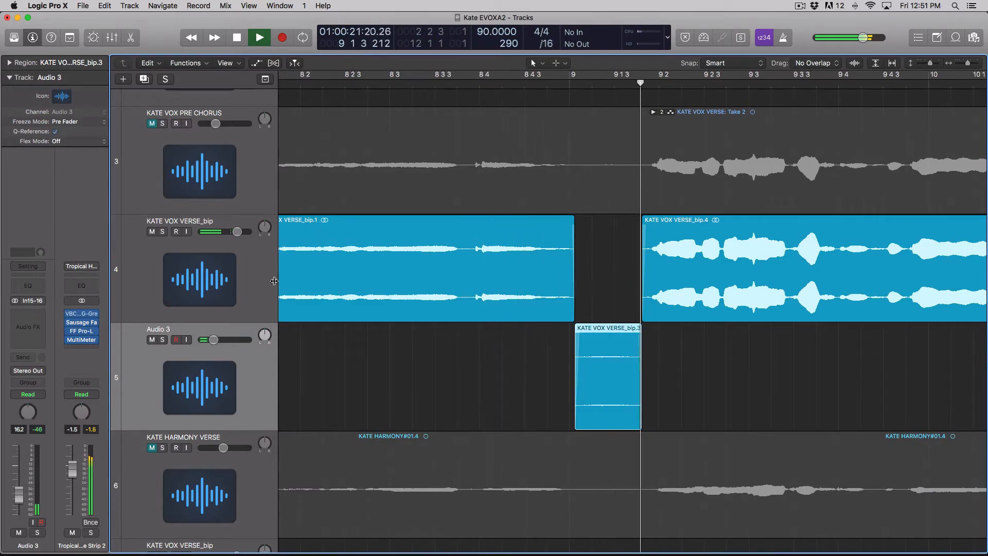
key("space")
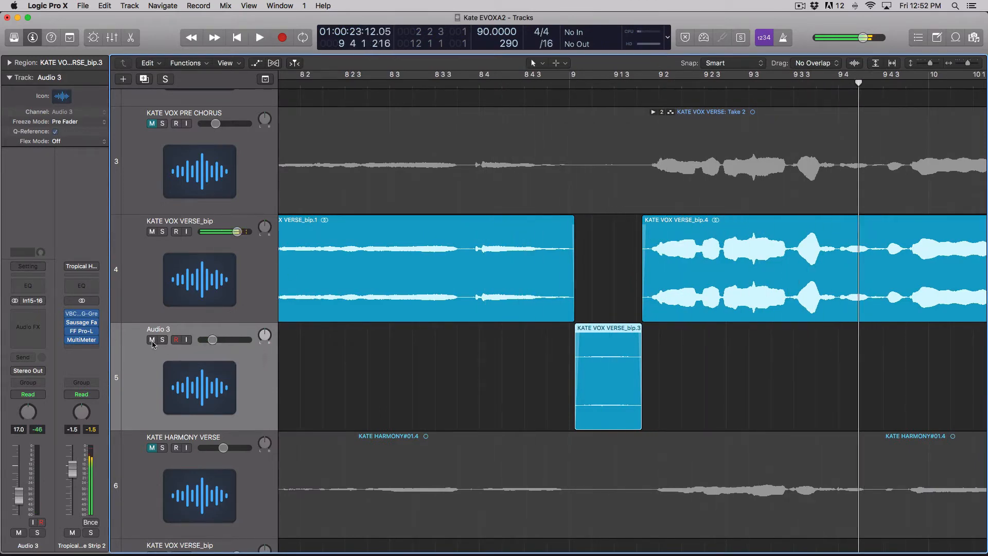
Mute the Audio 3 track and move the breath piece back up to the lead vocal track
left_click(152, 339)
left_click_drag(600, 325, 601, 318)
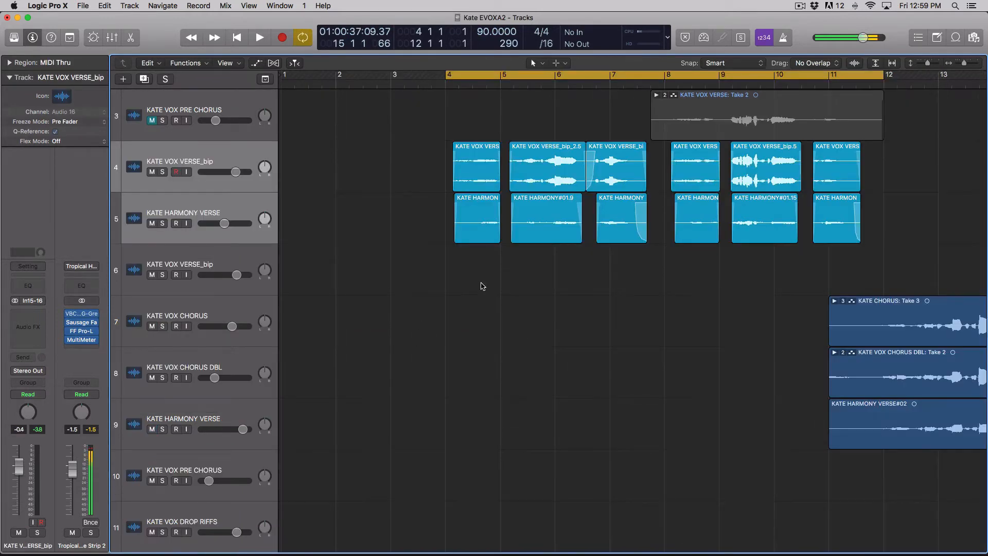
Select all six regions on the HARMONY VERSE track and solo them
scroll(483, 286, "up", 3)
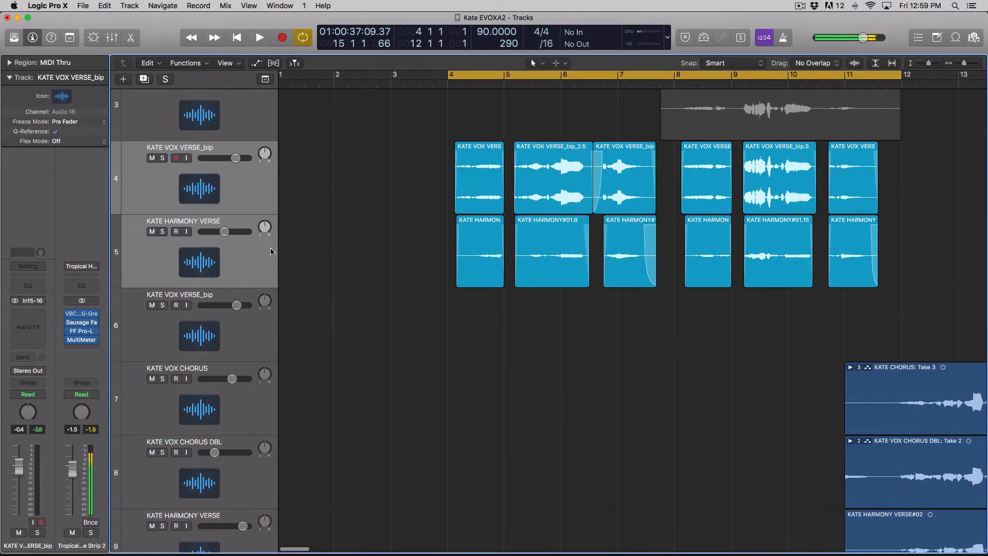
left_click(253, 252)
key("ctrl+s")
scroll(457, 273, "up", 5)
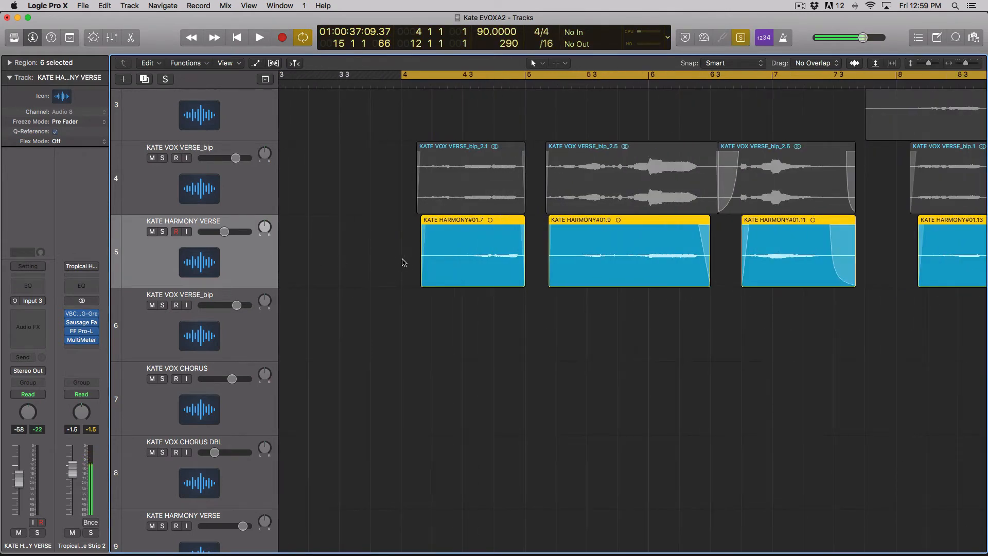
scroll(432, 254, "up", 3)
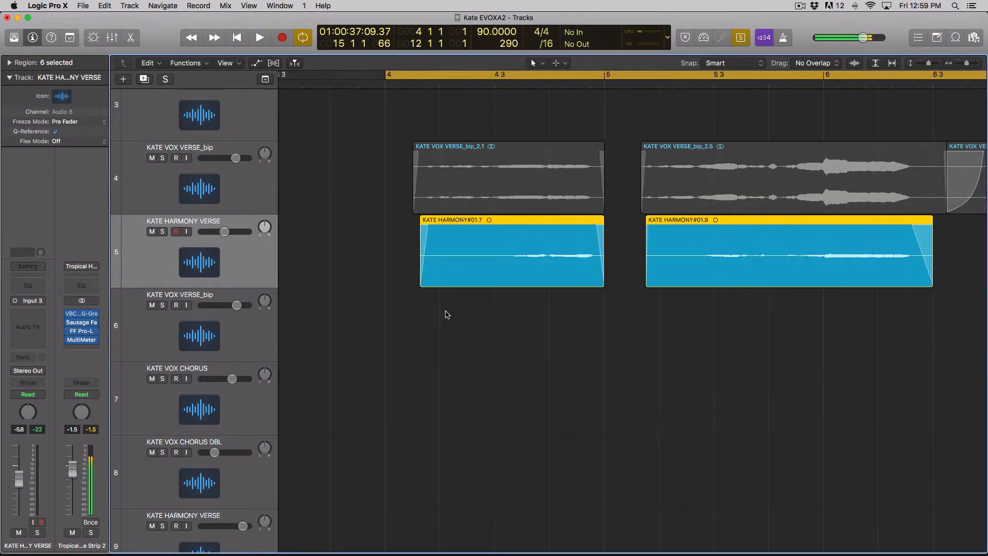
scroll(459, 270, "up", 3)
scroll(459, 273, "up", 1)
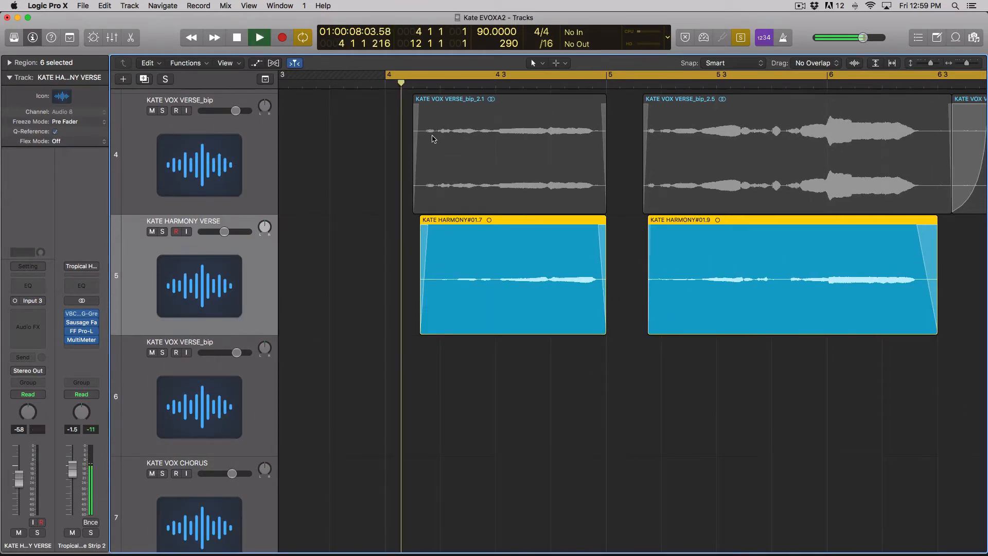
Turn off cycle playback and play the soloed harmony from just after bar 5 to check its second region
double_click(647, 85)
left_click(647, 76)
key("space")
key("space")
scroll(767, 226, "down", 1)
scroll(767, 227, "down", 1)
Trim the end of the HARMONY#01.9 region and the start of HARMONY#01.11 slightly inward, and activate the Fade tool
left_click_drag(858, 329, 855, 330)
scroll(813, 319, "right", 5)
left_click(766, 310)
left_click_drag(728, 315, 733, 330)
key("t")
key("a")
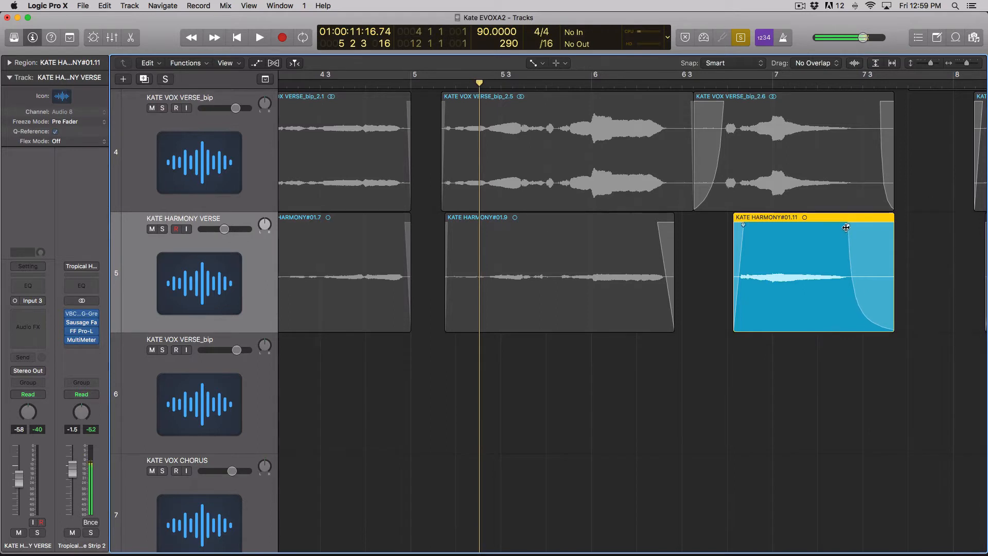
Turn off the harmony solo and place the playhead at bar 5, reviewing the trimmed lead and harmony regions together
key("super+Left")
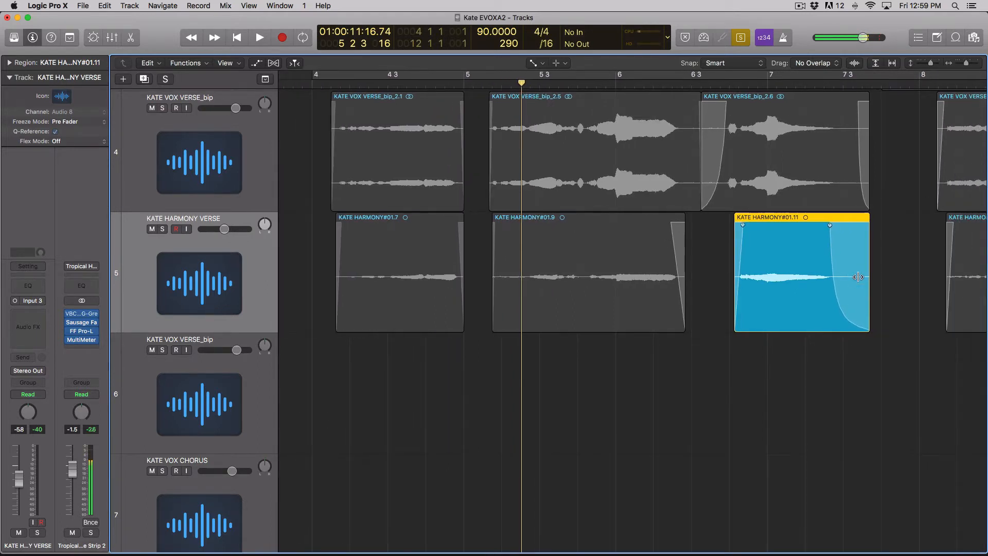
key("ctrl+s")
key("super+Left")
key("super+Left")
key("super+Left")
key("super+Up")
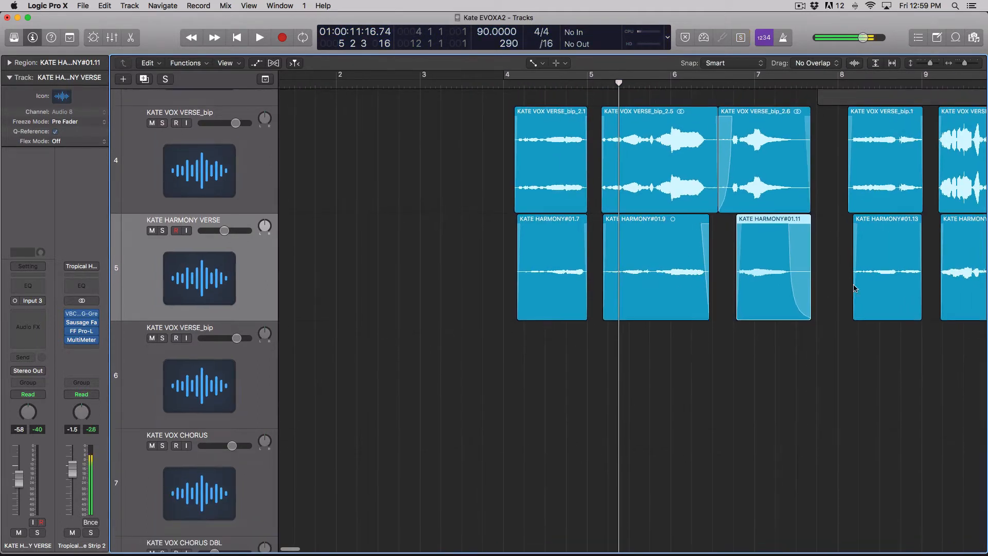
scroll(839, 289, "right", 10)
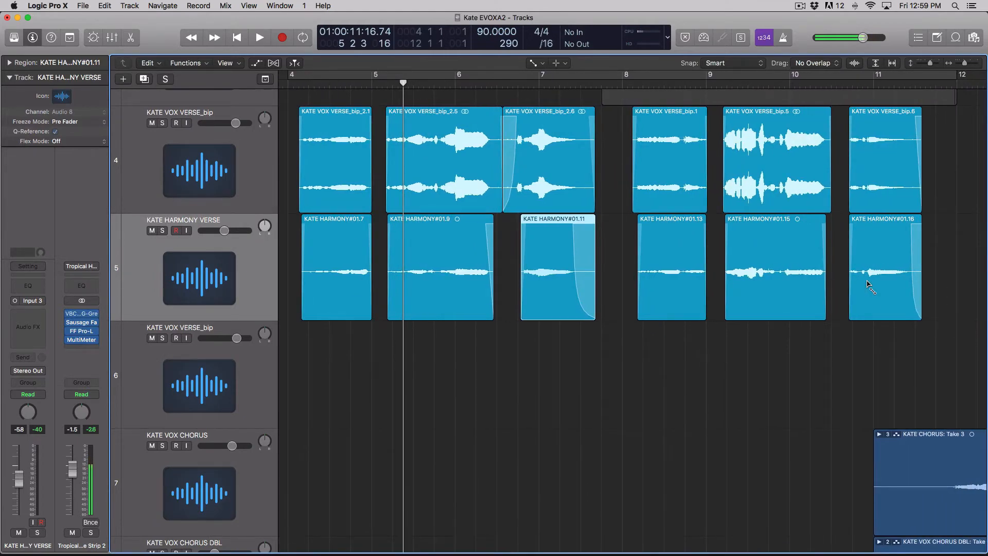
scroll(515, 195, "left", 3)
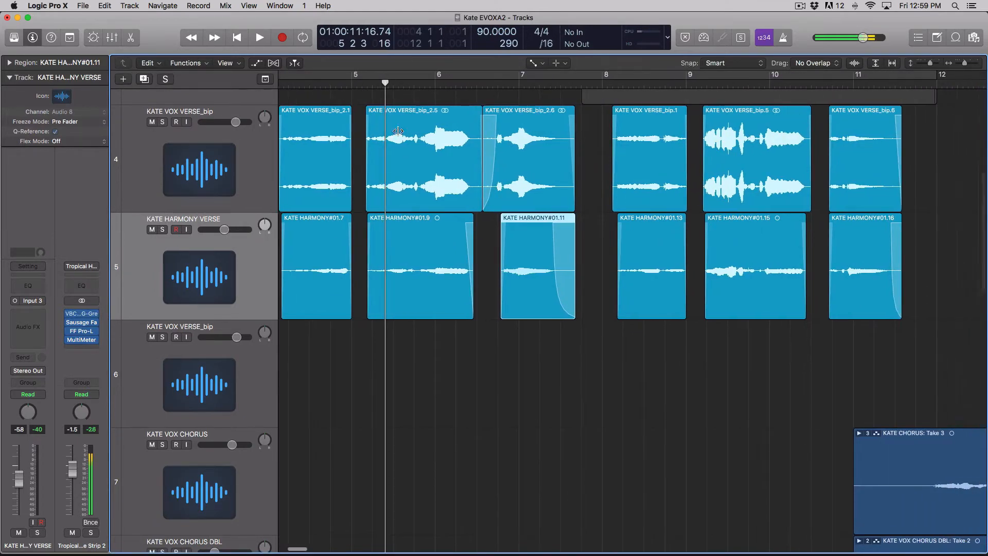
left_click(356, 79)
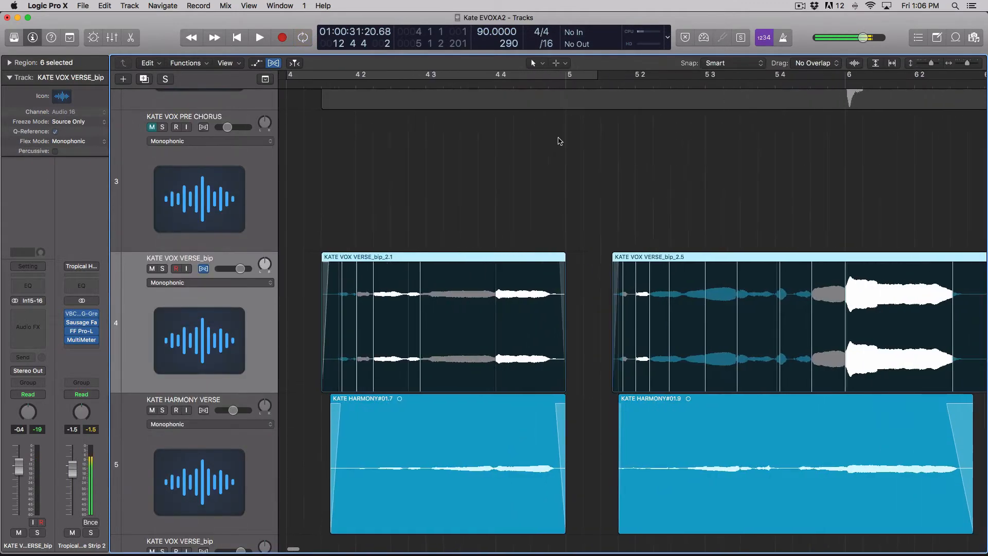
Examine the flex markers and waveform segments of the first lead vocal region, VOX VERSE_bip_2.1, at close range
scroll(442, 220, "up", 6)
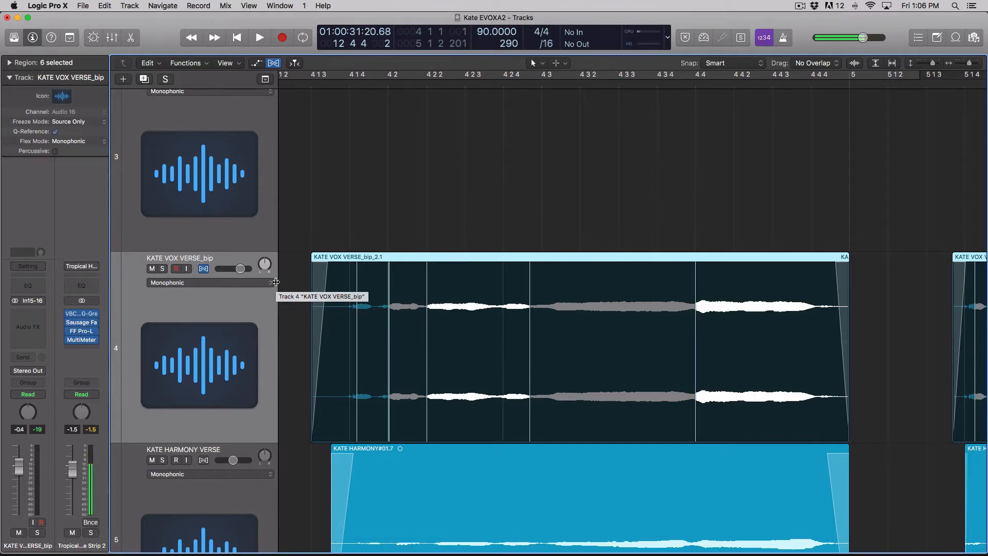
key("t")
key("t")
scroll(449, 263, "up", 1)
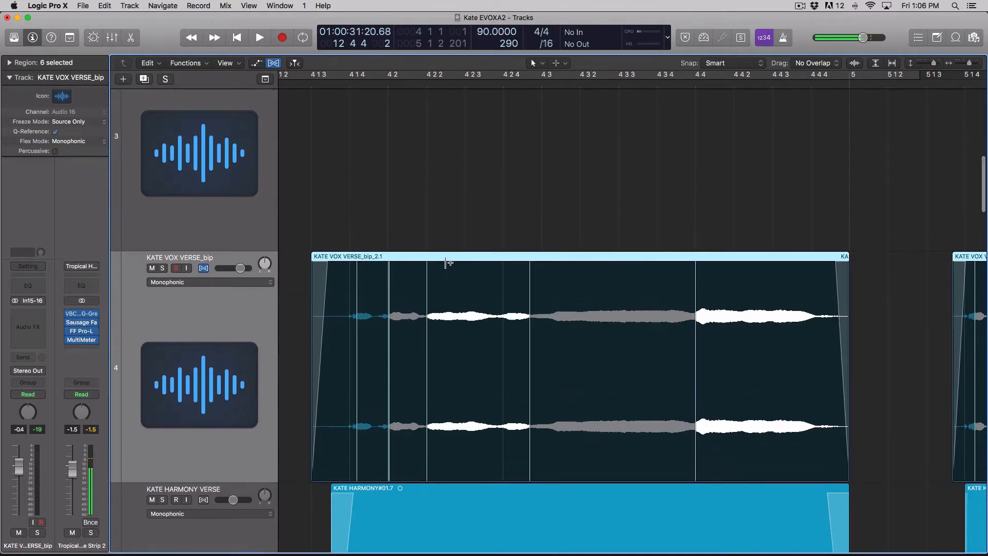
key("t")
key("t")
key("super+Right")
key("super+Right")
key("super+Right")
key("super+Right")
key("super+Right")
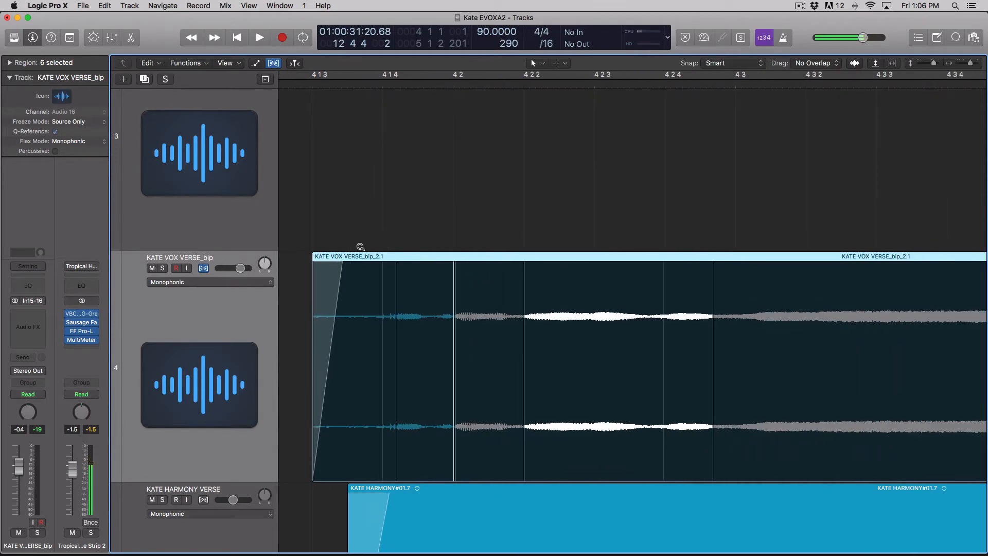
key("super+Left")
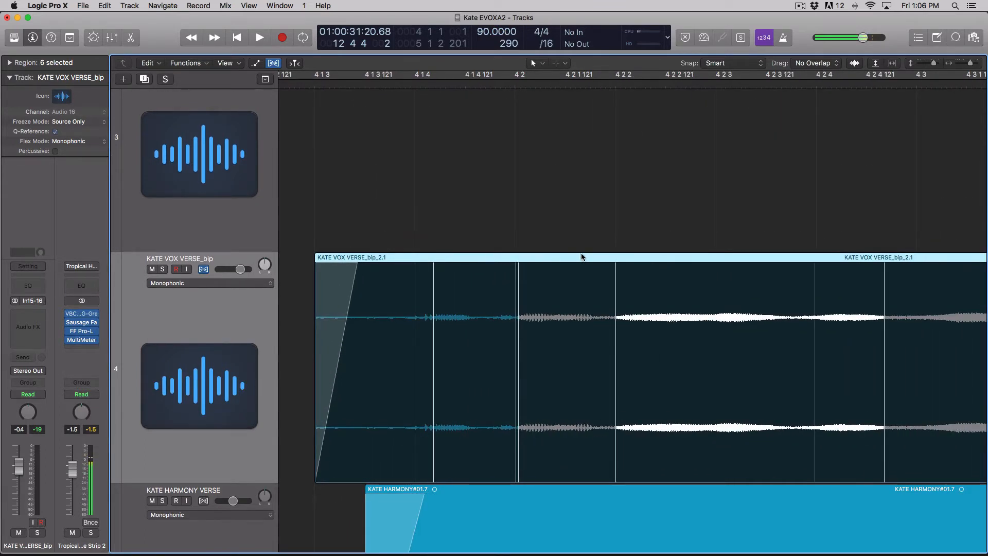
key("super+Left")
key("super+Left")
key("super+Left")
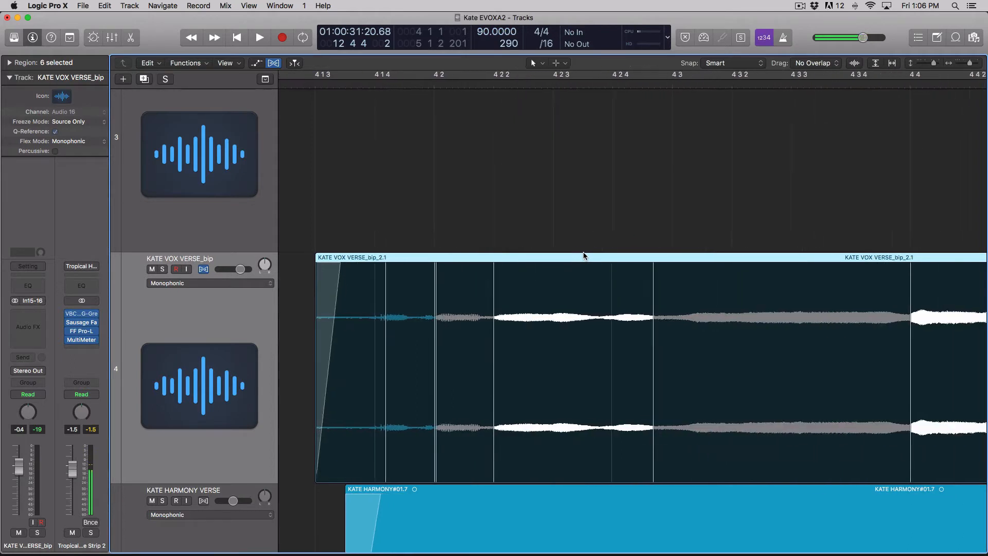
key("super+Left")
key("super+Left")
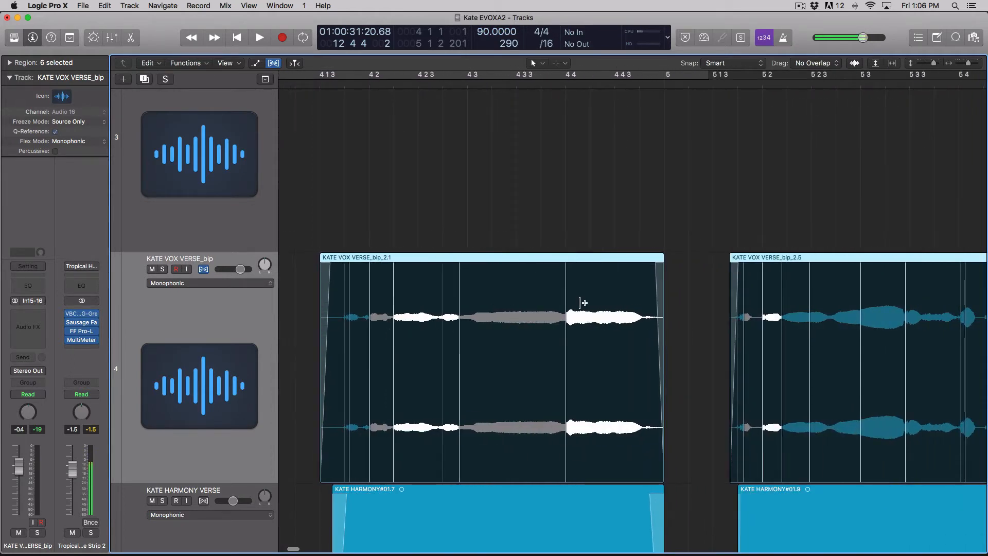
Examine the flex markers across the remaining lead vocal regions through bar 11 against the harmony regions
scroll(516, 311, "right", 5)
scroll(573, 314, "right", 20)
scroll(568, 316, "left", 8)
key("super+Left")
key("super+Left")
key("super+Left")
key("super+Left")
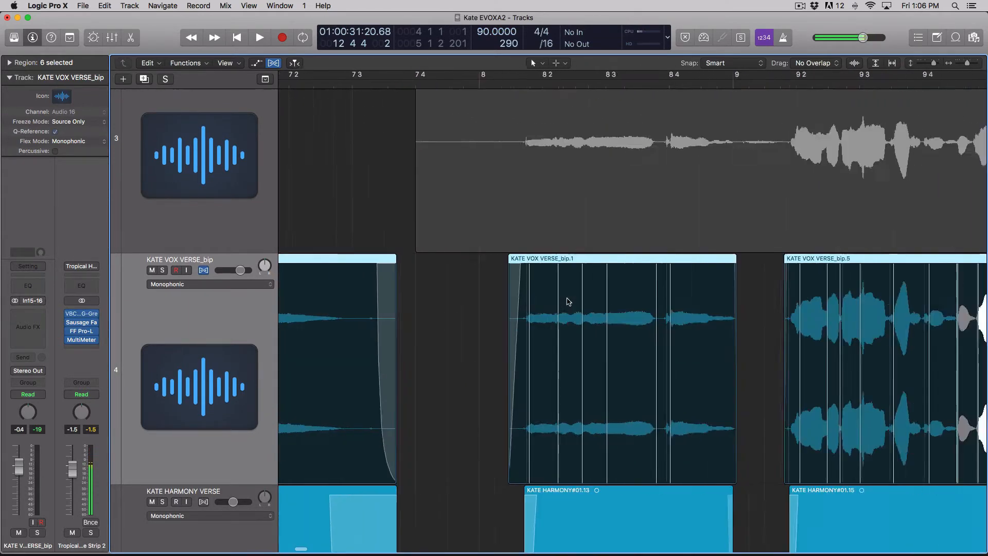
key("super+Left")
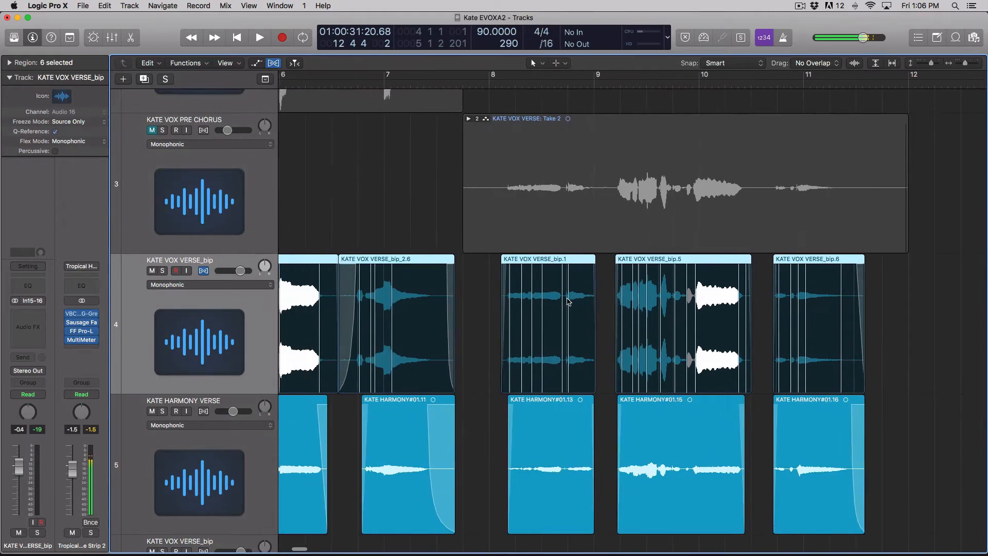
Play back the flexed lead with the harmony from bar 4 through bar 11 to check the tightened timing
scroll(486, 278, "left", 10)
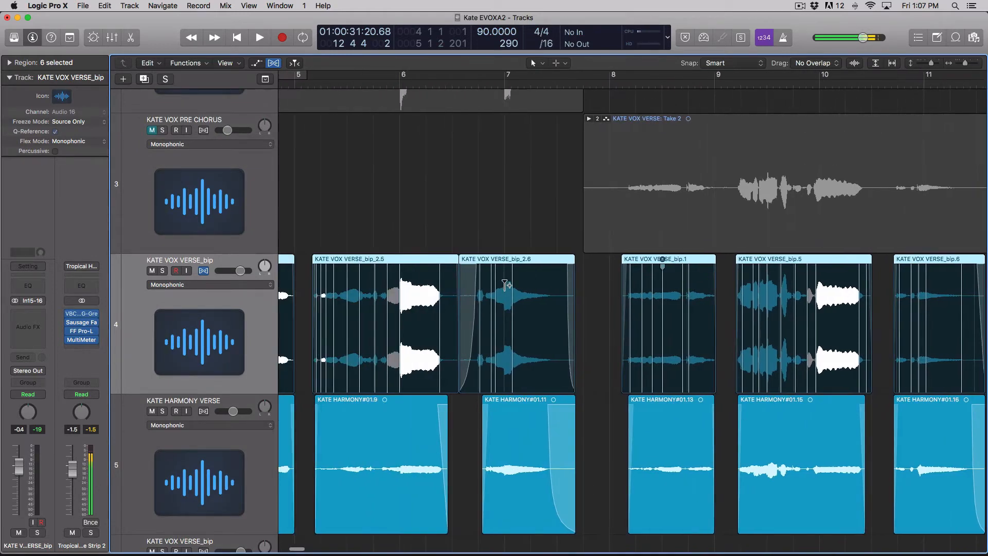
scroll(484, 195, "left", 3)
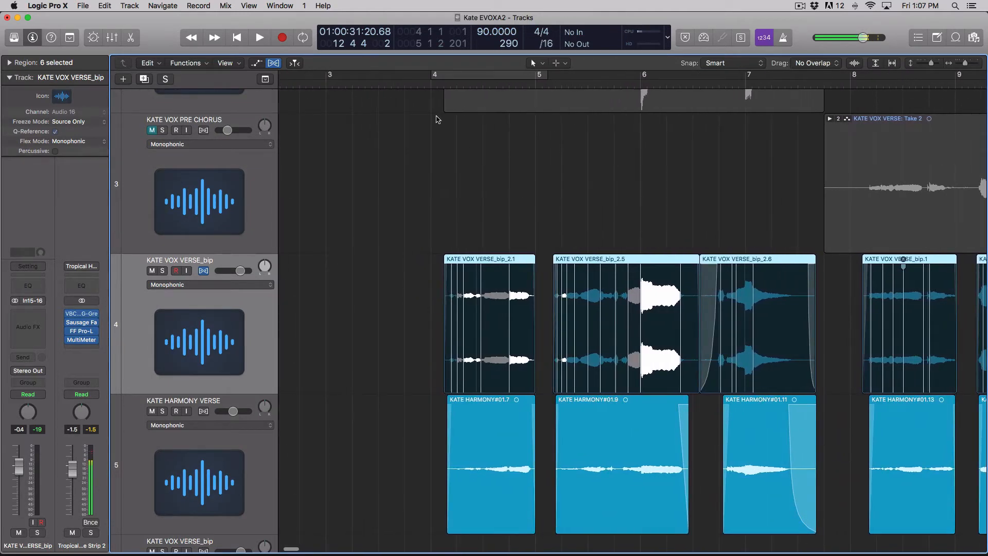
left_click(431, 84)
key("super+Right")
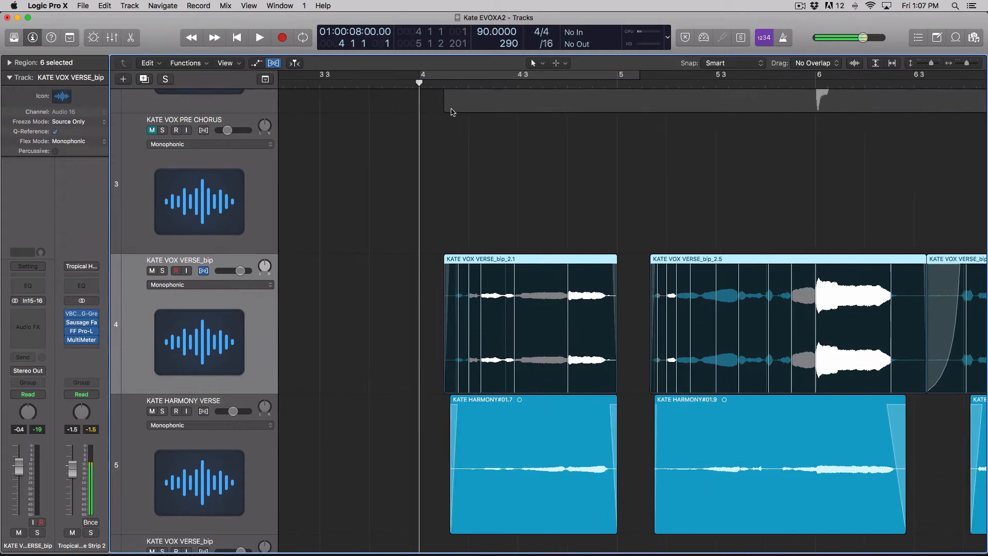
key("space")
scroll(381, 101, "up", 5)
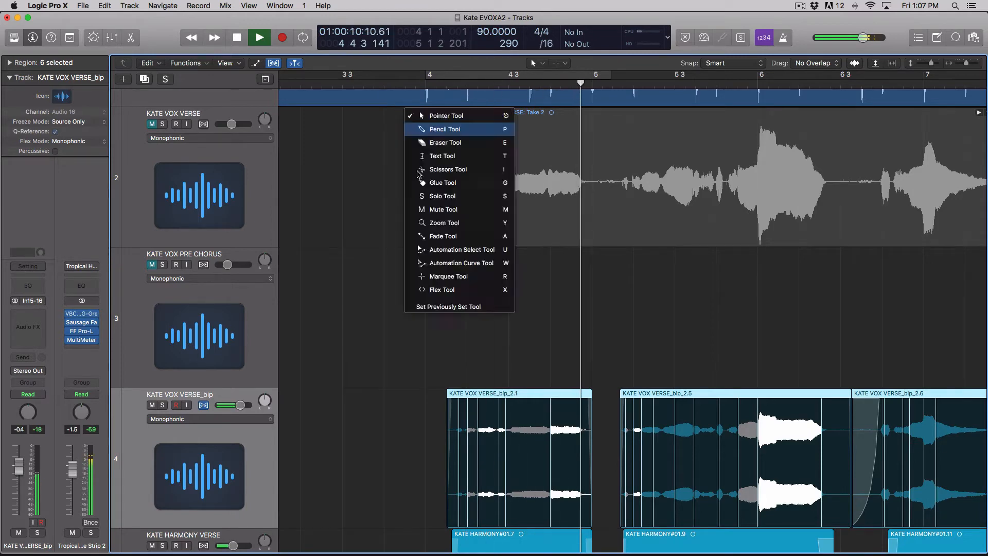
key("super+Right")
key("super+Right")
scroll(338, 405, "down", 4)
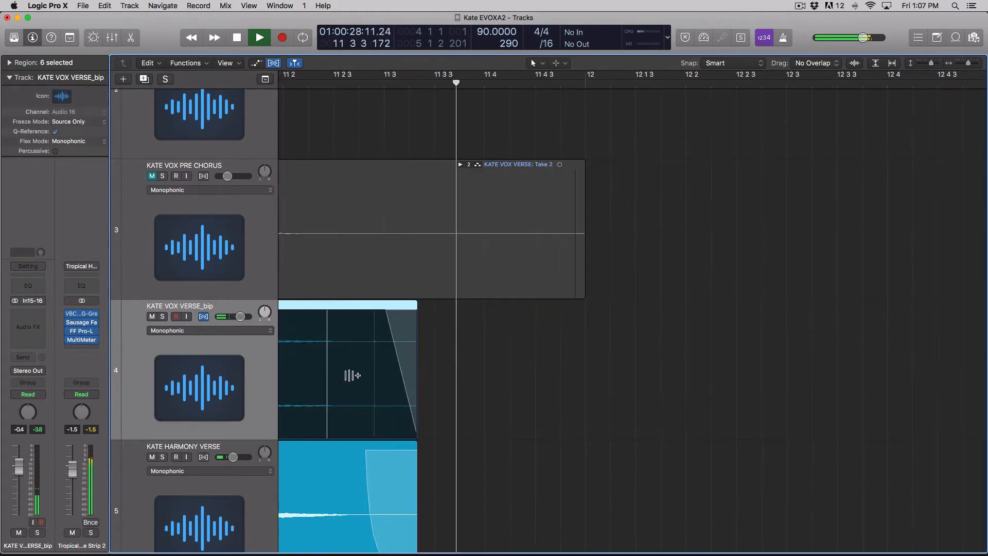
key("space")
Return to the verse's opening phrases and select the KATE HARMONY VERSE track with all its regions
scroll(448, 272, "down", 1)
scroll(448, 272, "left", 10)
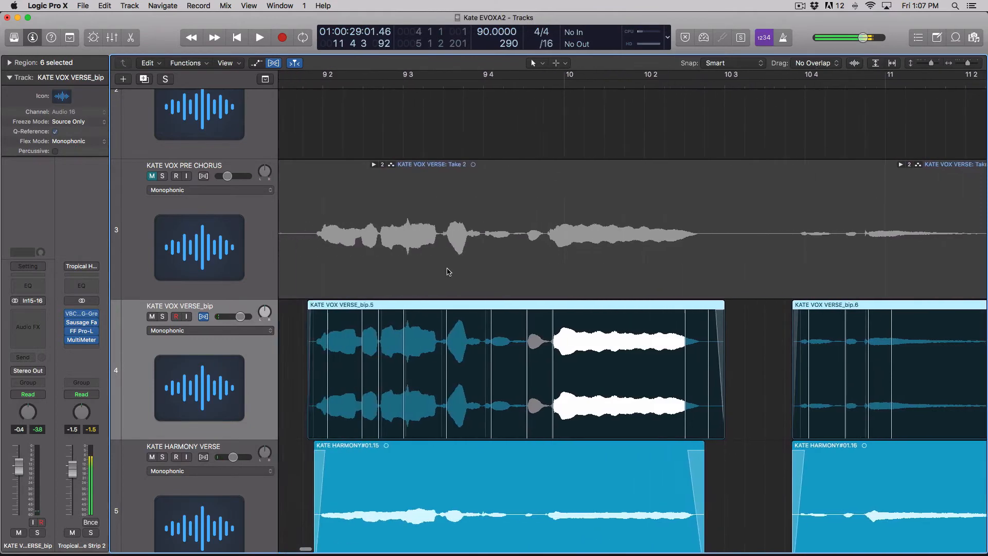
scroll(447, 271, "down", 3)
scroll(449, 272, "left", 5)
scroll(448, 272, "left", 15)
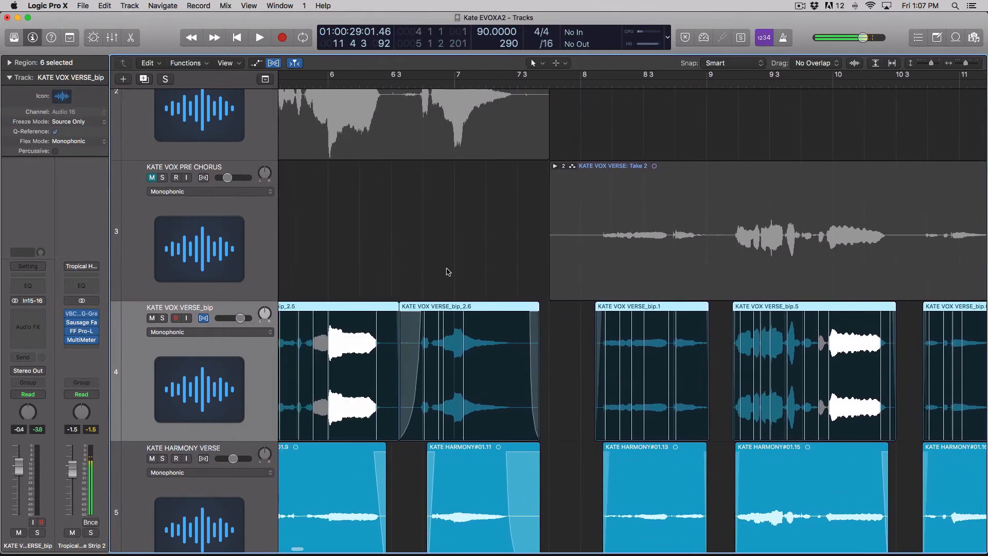
scroll(306, 376, "down", 1)
scroll(307, 376, "left", 1)
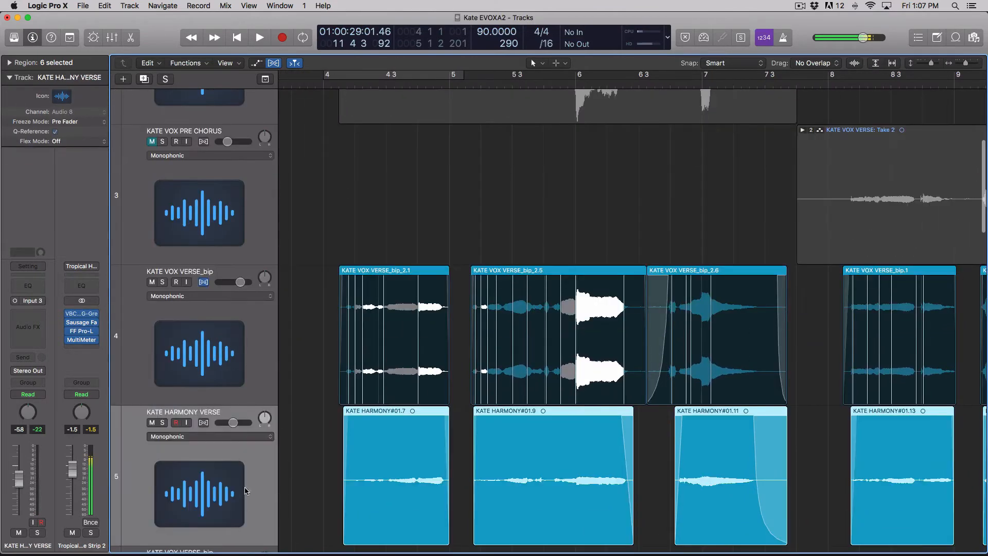
scroll(318, 345, "down", 3)
left_click(235, 375)
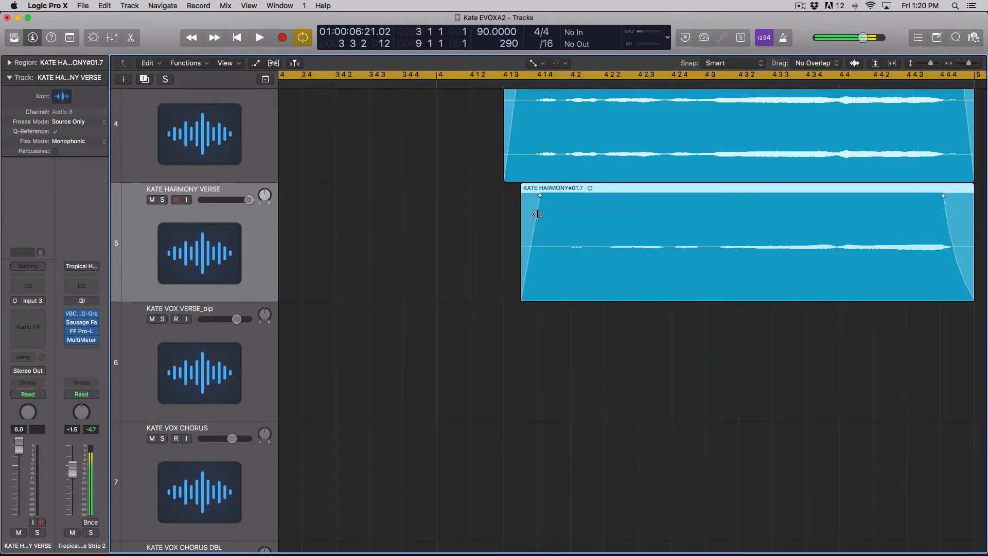
Lengthen the fade-in of the HARMONY#01.7 region, bend it into a gradual curve, and turn off cycle mode
left_click_drag(537, 214, 573, 194)
left_click_drag(563, 249, 553, 247)
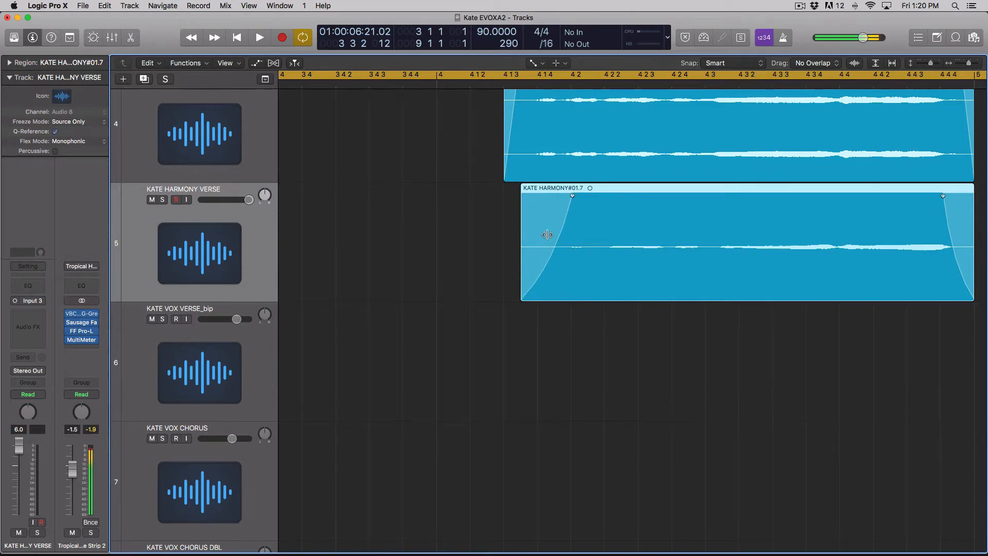
key("super+Left")
scroll(552, 233, "right", 5)
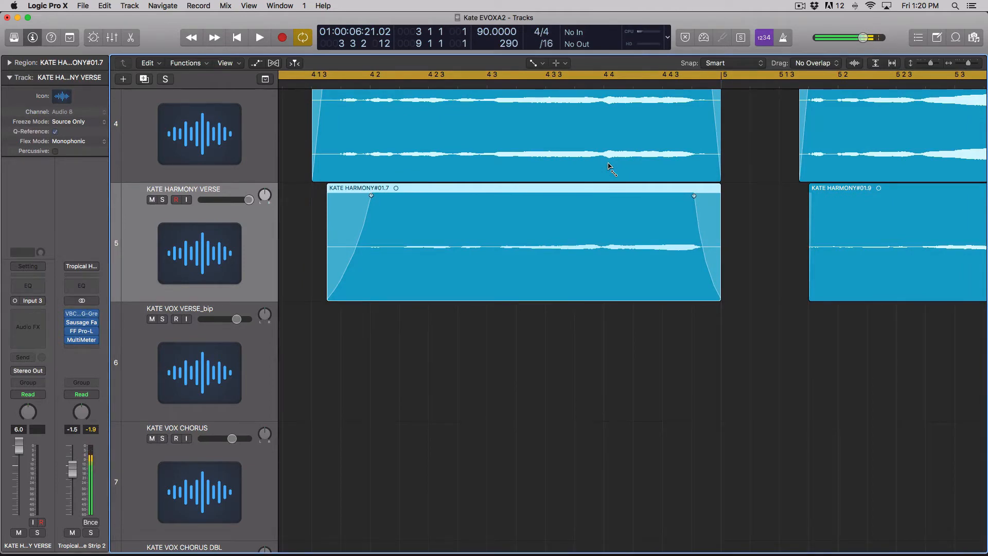
left_click(625, 72)
key("super+Left")
Select the first lead region with HARMONY#01.7 and compare the fades on the lead and harmony regions through bar 11
left_click_drag(621, 289, 592, 164)
scroll(592, 143, "right", 3)
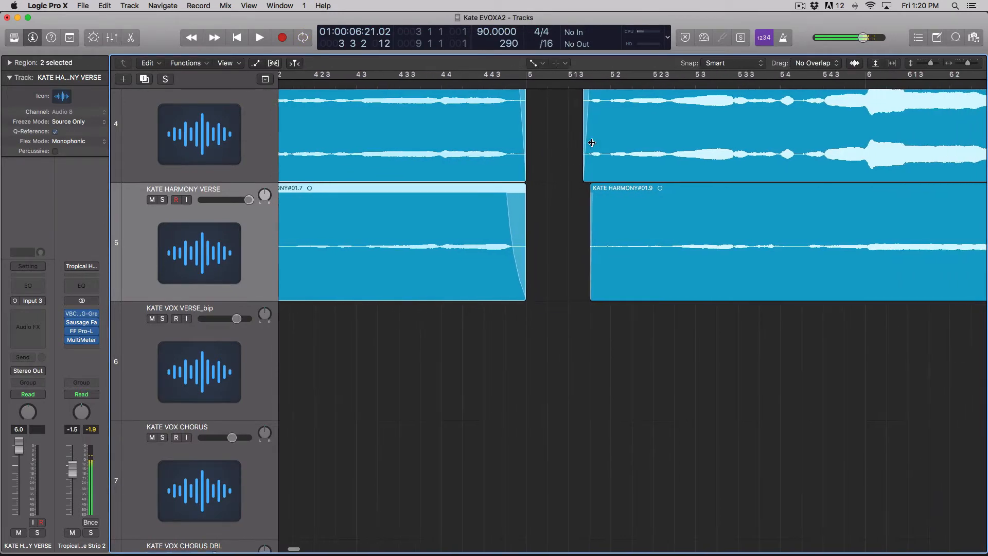
scroll(592, 143, "right", 10)
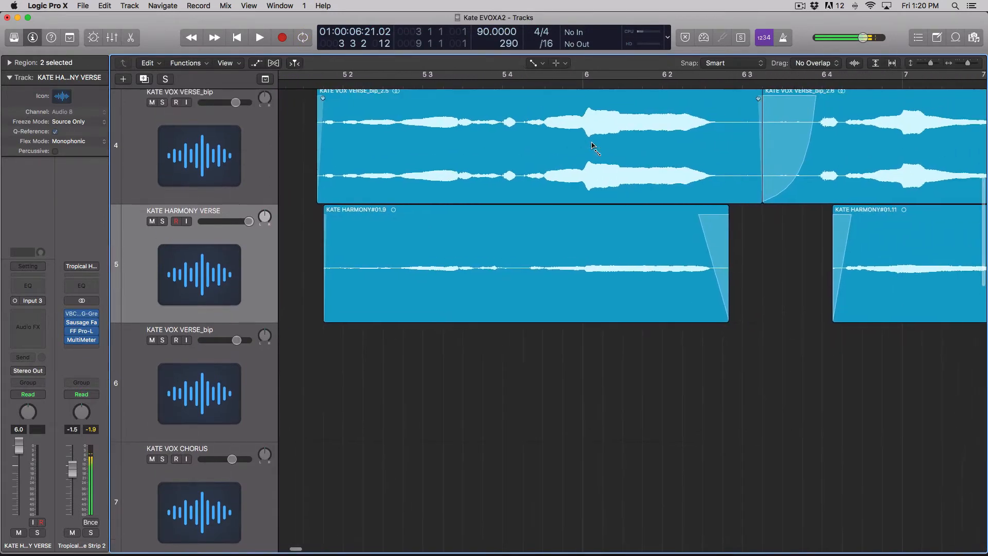
scroll(592, 145, "right", 20)
scroll(593, 146, "right", 20)
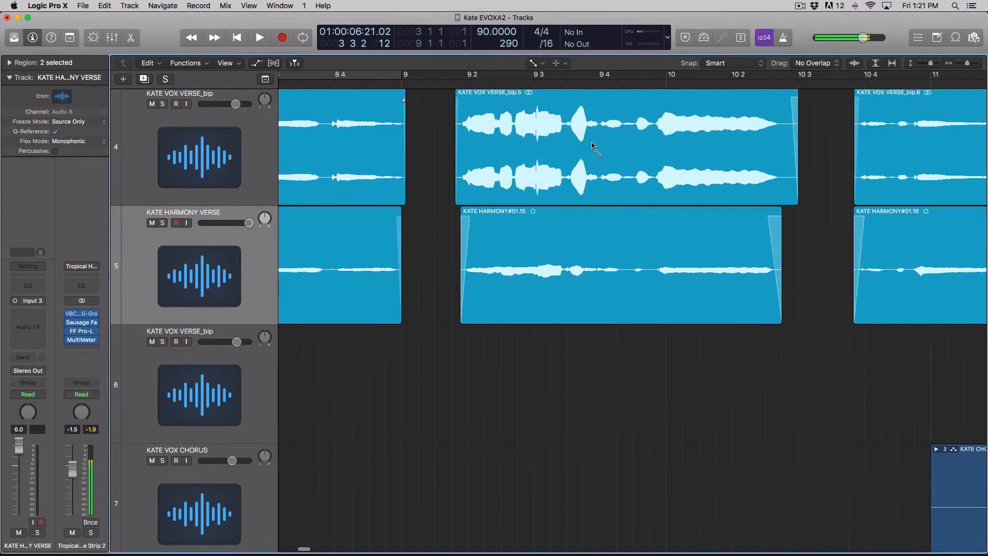
scroll(593, 146, "right", 5)
scroll(571, 148, "left", 20)
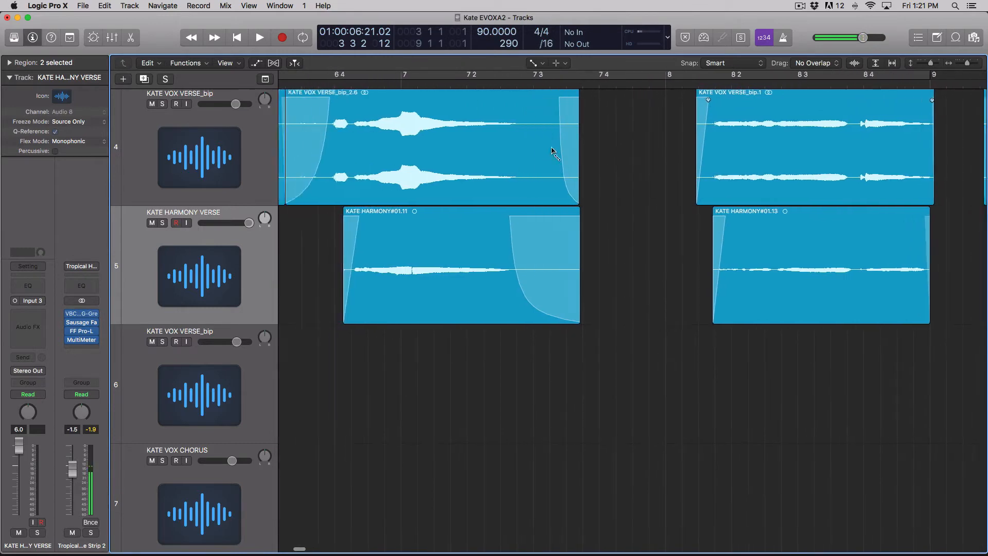
Switch to the Pointer tool and play the VOX VERSE_bip_2.6 region soloed from bar 7
scroll(553, 151, "right", 3)
left_click(416, 131)
key("t")
key("t")
left_click(337, 87)
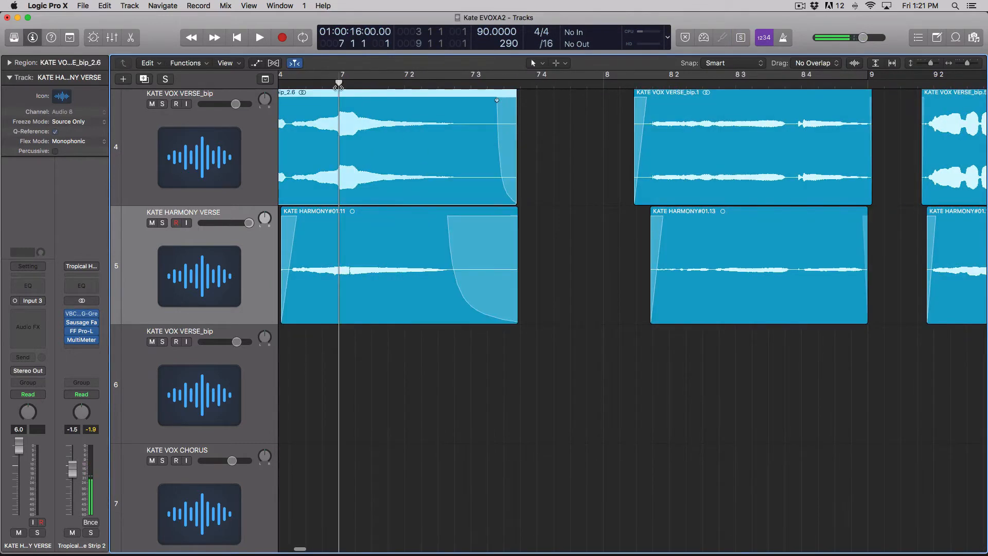
key("ctrl+s")
key("space")
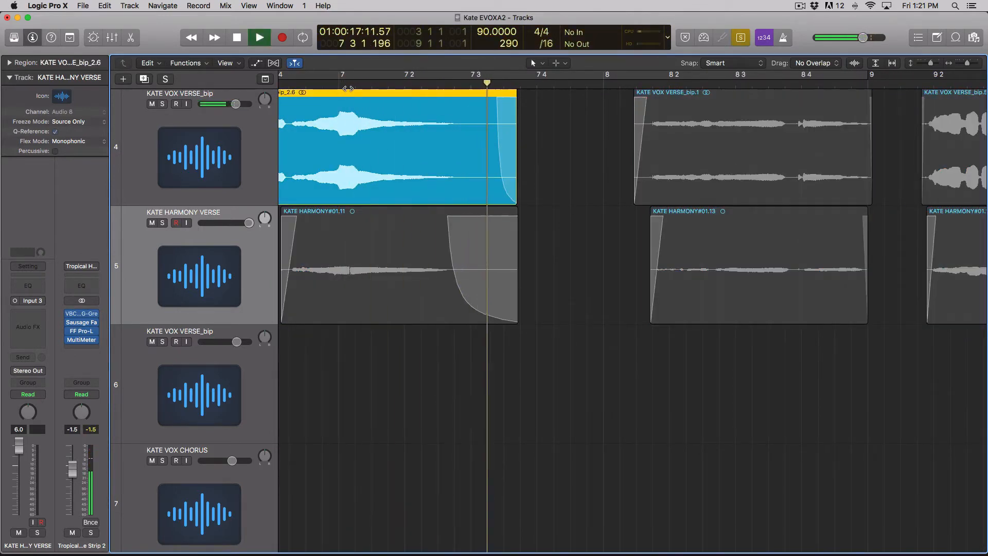
key("space")
Solo the HARMONY#01.11 region instead of the lead, examine its fade-out, and place the playhead near the region's start
key("super+Right")
key("super+Down")
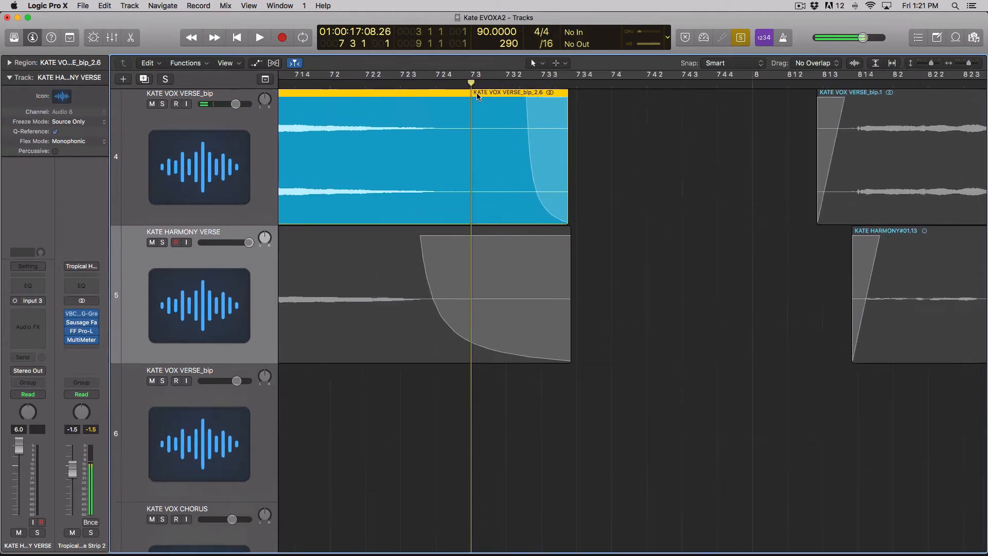
key("super+Down")
left_click(393, 299)
key("super+Left")
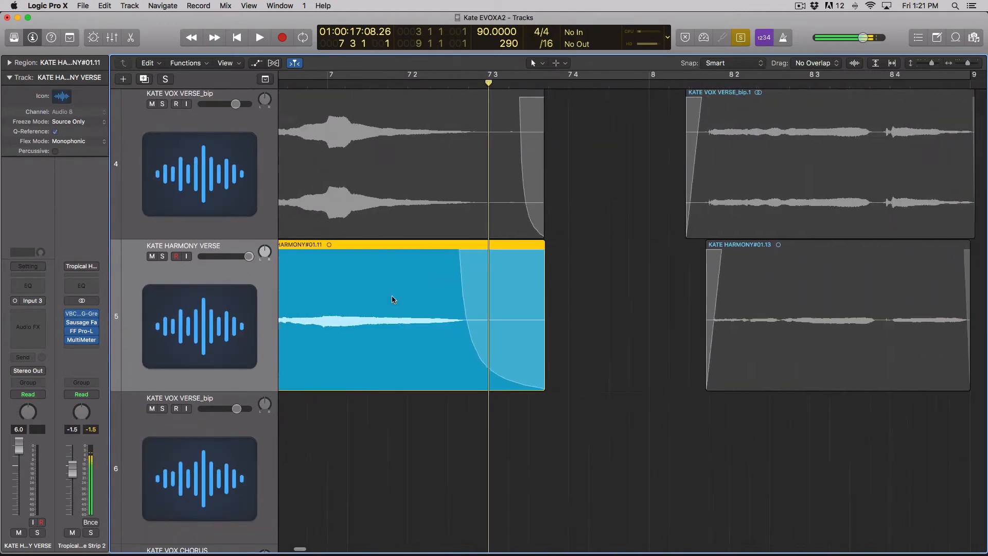
key("super+Left")
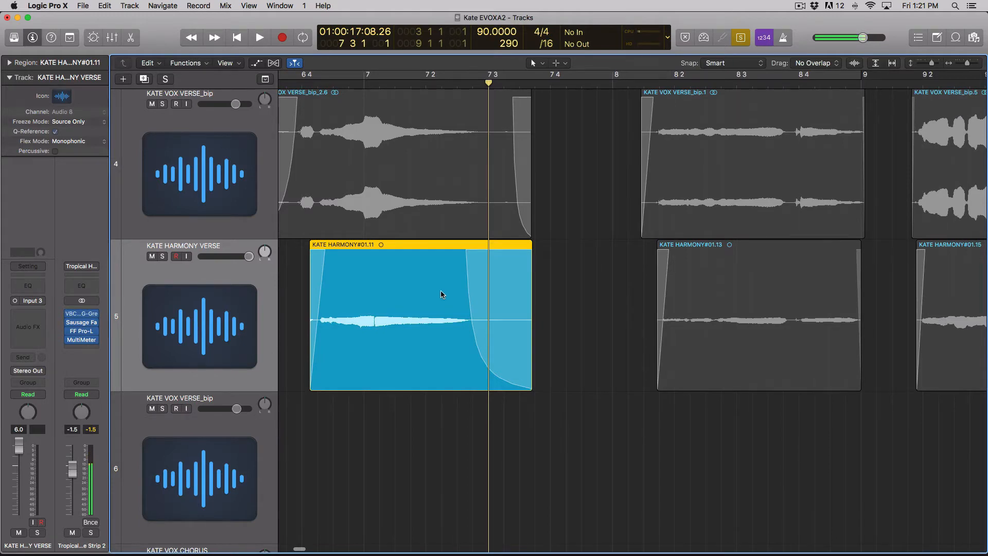
key("super+Left")
scroll(446, 171, "left", 2)
scroll(446, 172, "left", 3)
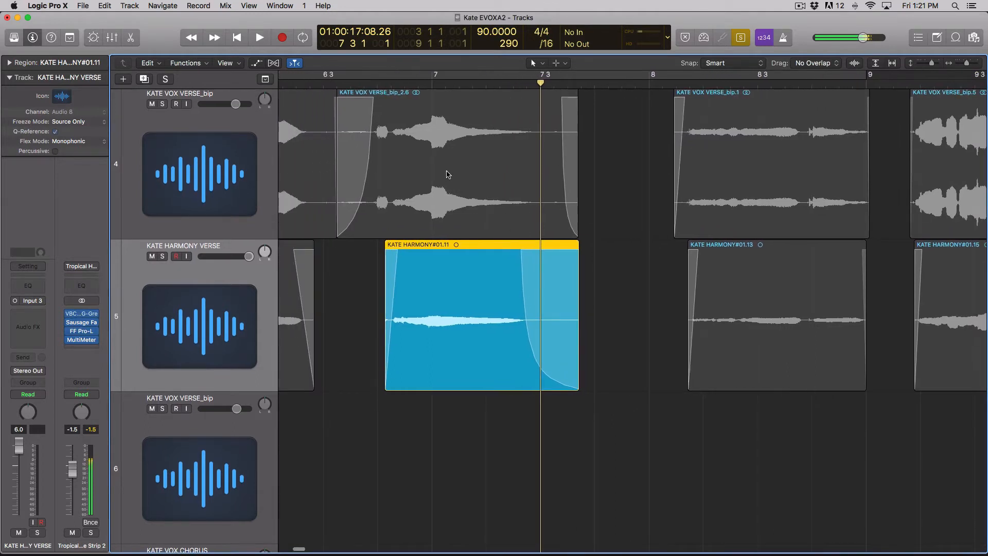
left_click(390, 83)
key("super+Left")
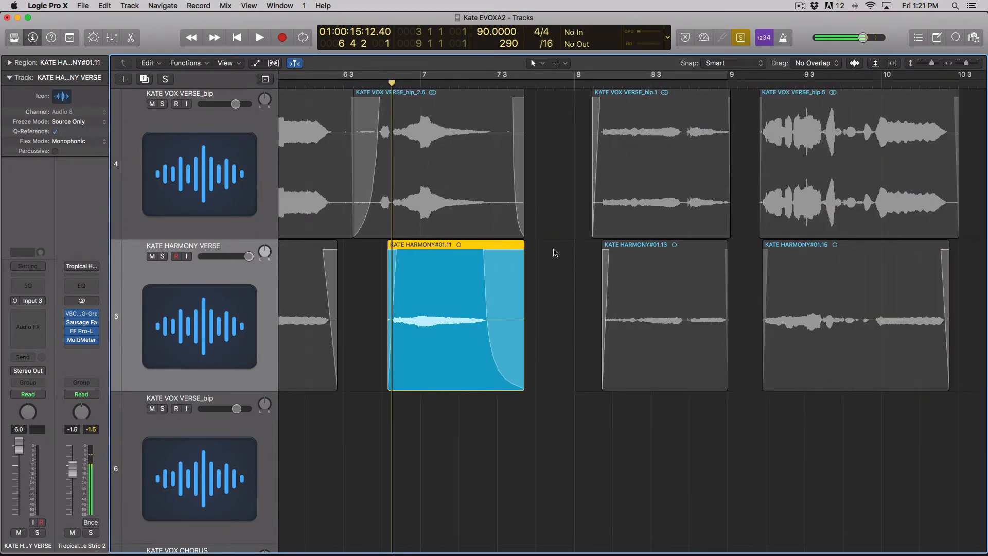
Review the lead and harmony phrases between bars 5 and 11 together, turn off solo, and focus on HARMONY#01.11
scroll(547, 280, "left", 1)
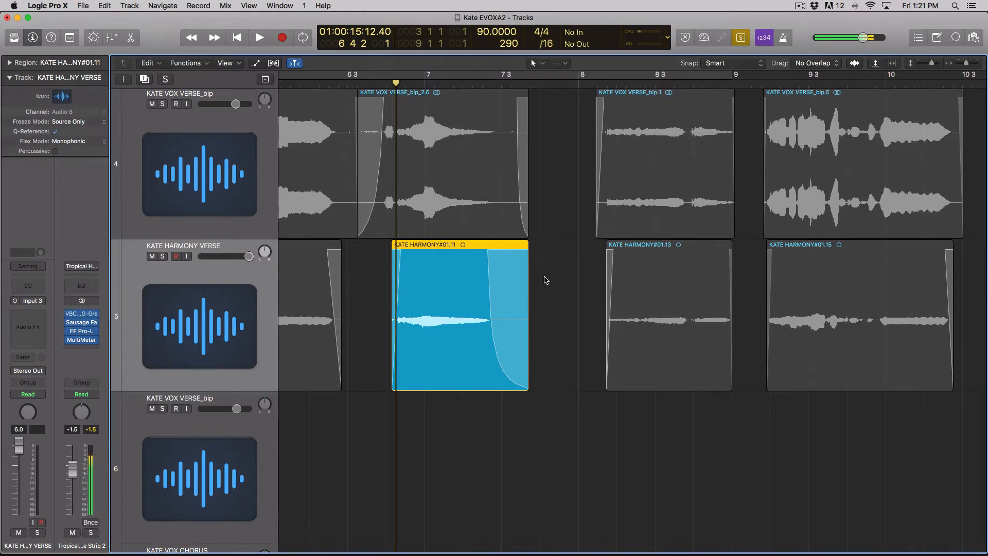
key("super+Left")
key("super+Left")
key("super+Left")
key("super+Left")
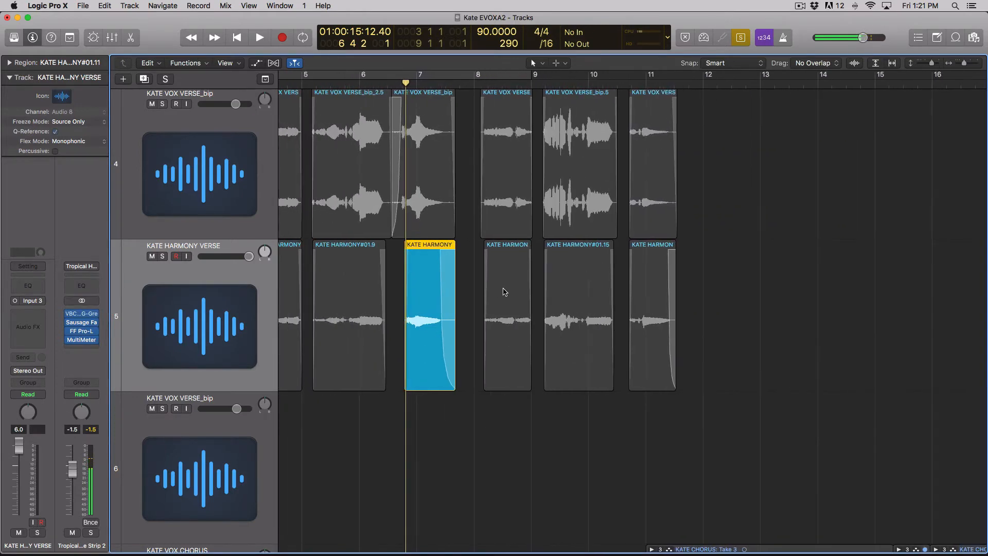
key("super+Up")
key("super+Right")
key("super+a")
key("super+Right")
key("super+Right")
key("super+Right")
key("super+Right")
key("super+Right")
key("super+Right")
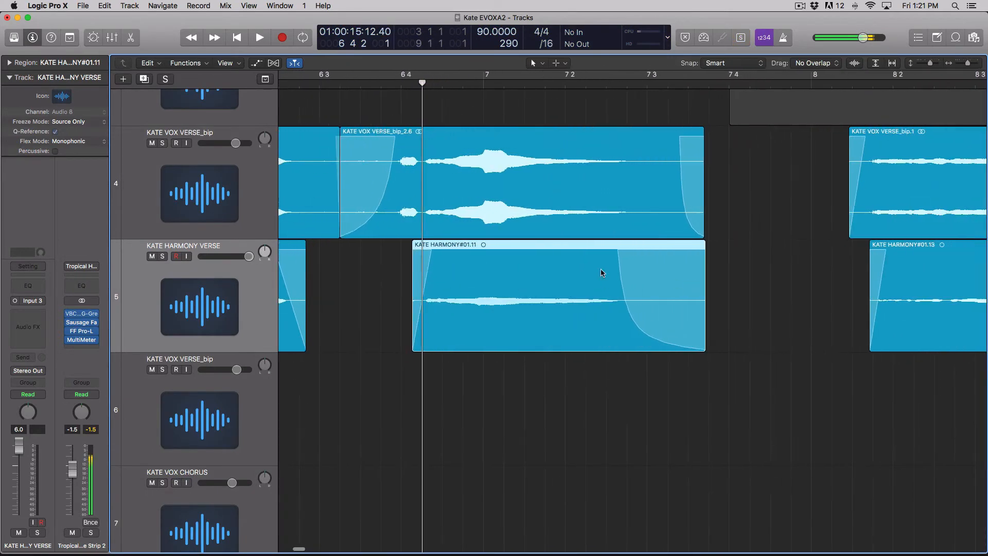
Play VOX VERSE_bip_2.6 and HARMONY#01.11 soloed together from just before the harmony's start, and turn solo off
left_click_drag(738, 433, 459, 155)
key("ctrl+s")
left_click(394, 84)
key("space")
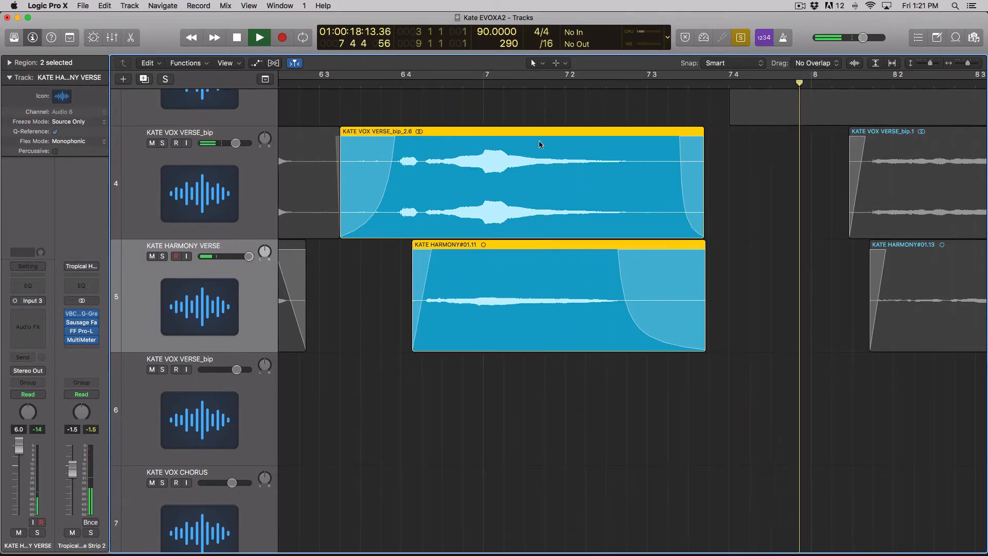
key("space")
scroll(607, 203, "right", 5)
key("ctrl+s")
Play VOX VERSE_bip.5 and HARMONY#01.15 soloed together from their start before 9 2, and turn solo off
scroll(607, 203, "right", 10)
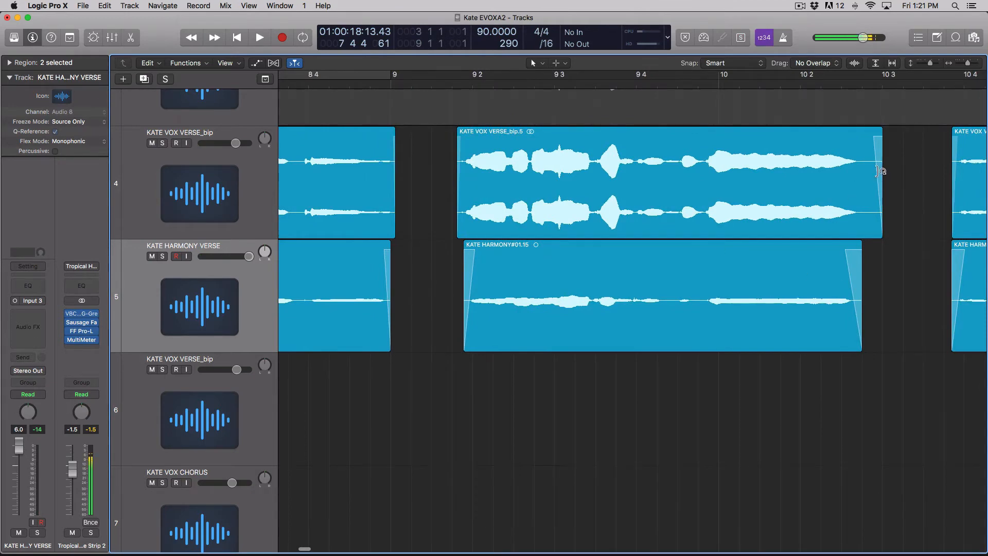
left_click_drag(875, 401, 824, 317)
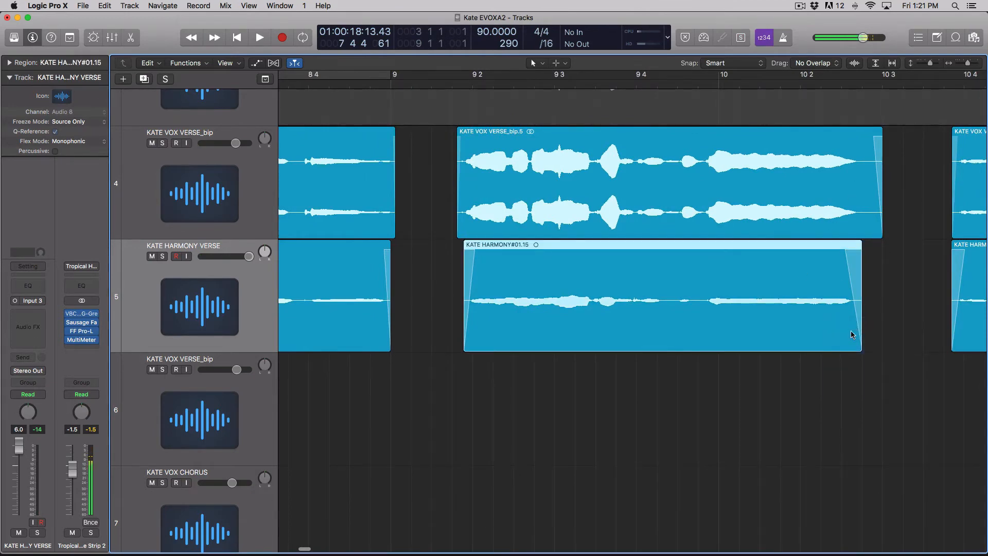
left_click_drag(863, 401, 595, 190)
left_click(466, 84)
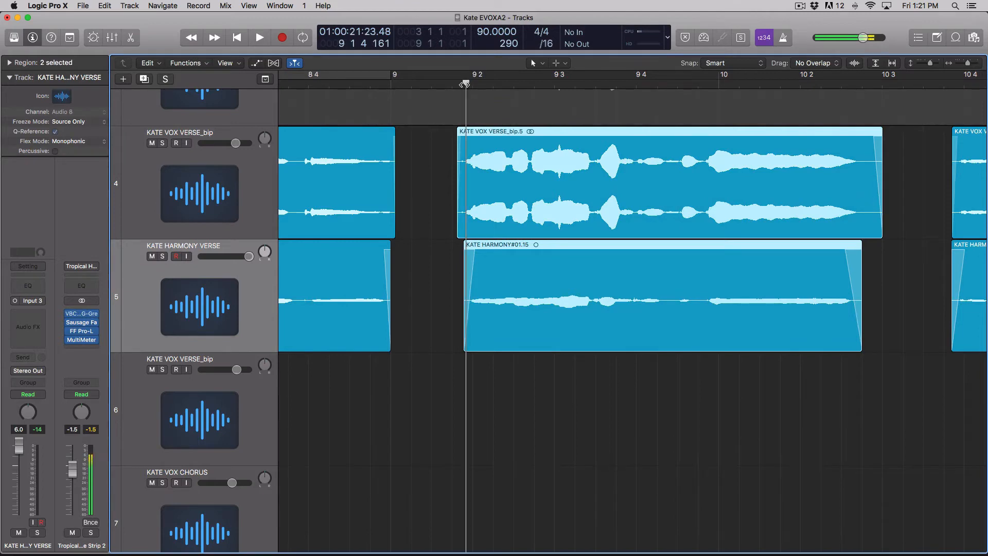
key("ctrl+s")
key("space")
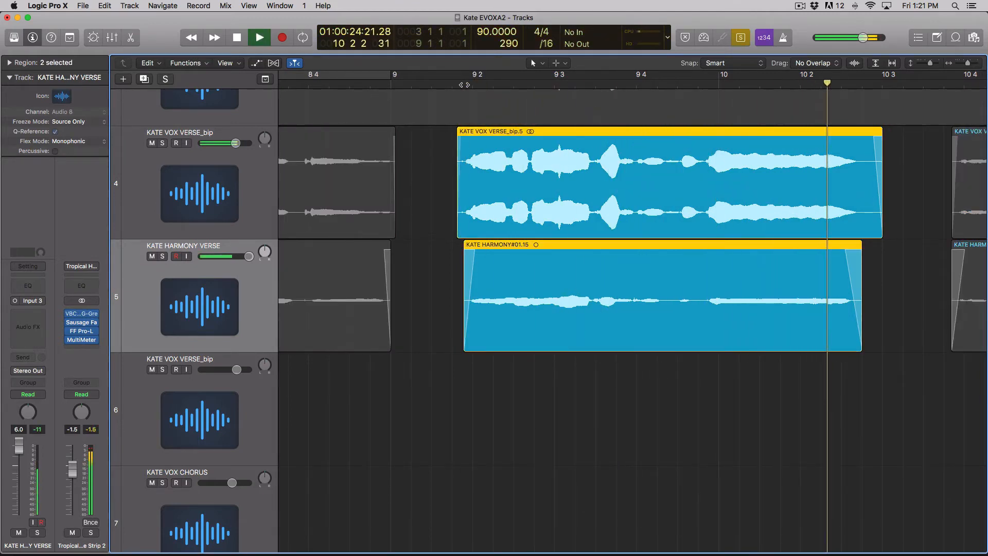
key("space")
key("super+Left")
key("super+Left")
scroll(765, 250, "left", 1)
key("ctrl+s")
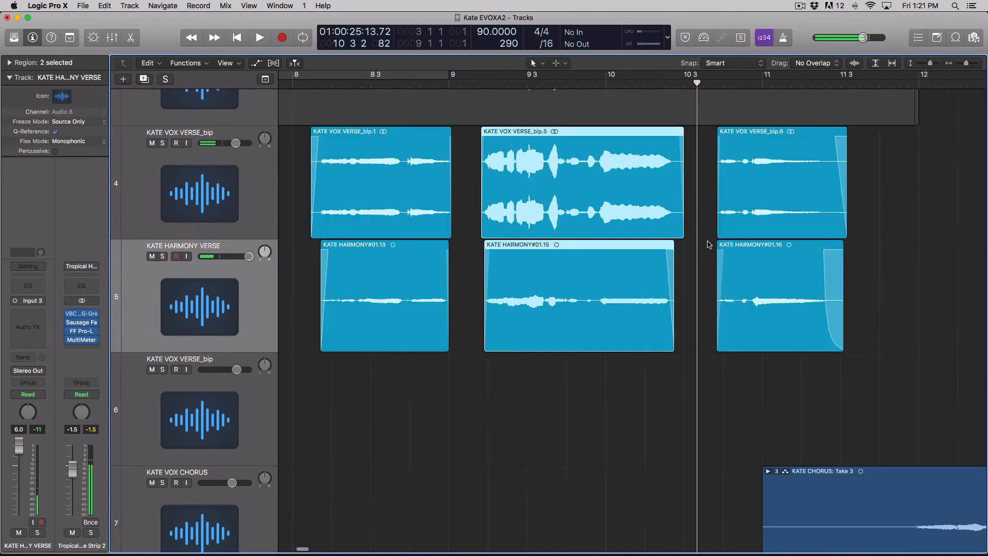
key("super+Left")
scroll(708, 245, "left", 5)
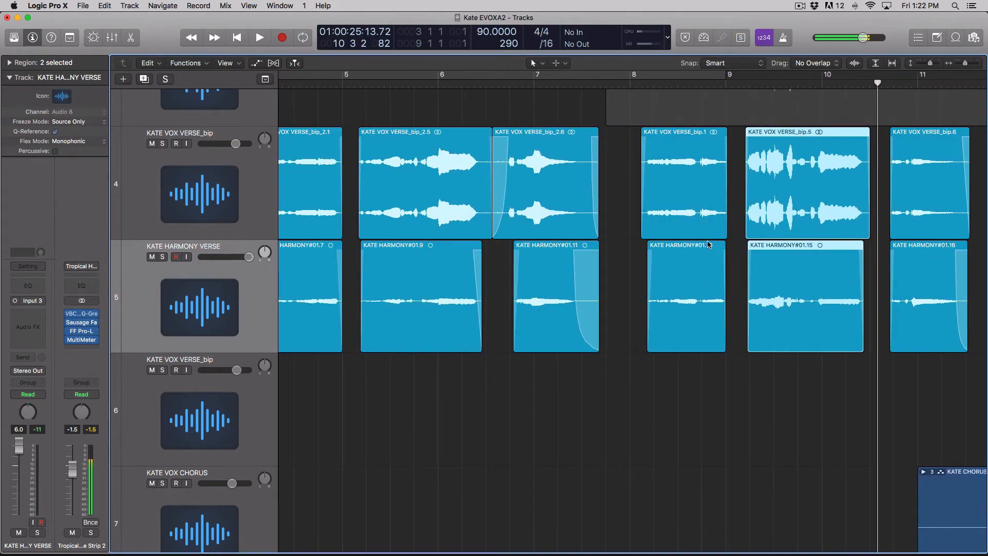
scroll(709, 244, "left", 5)
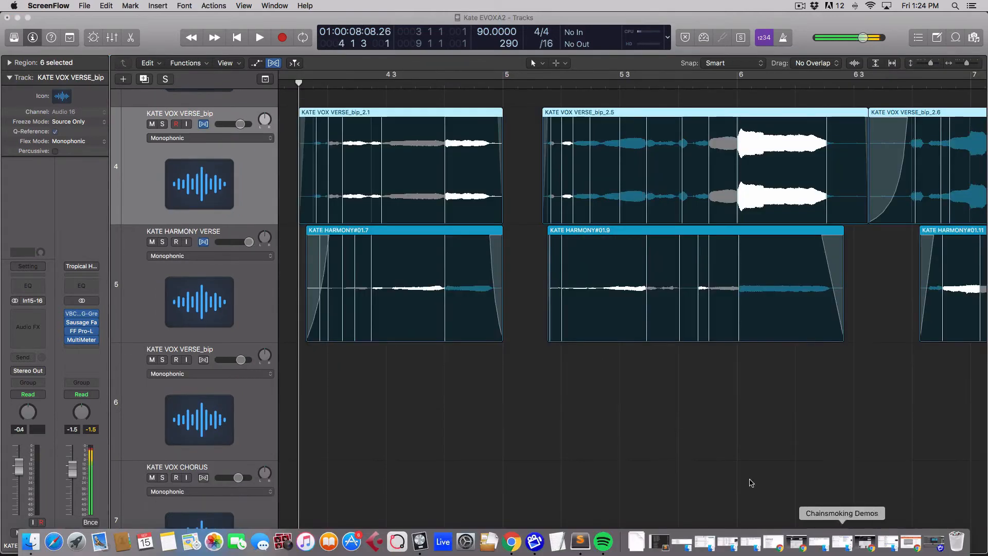
Focus on the HARMONY VERSE track and examine its phrases against the lead between bars 4 and 7
scroll(428, 322, "down", 5)
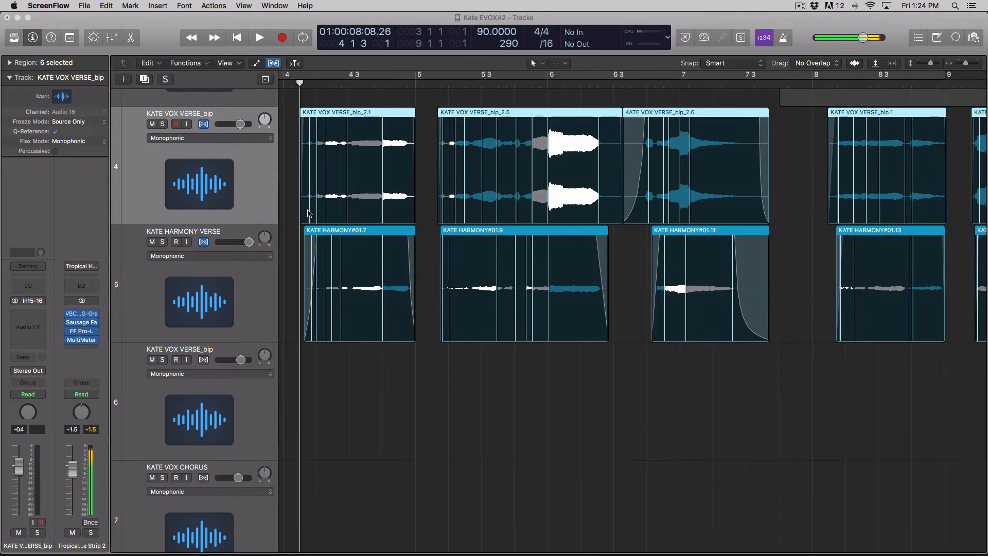
left_click(242, 288)
key("super+Right")
key("super+Right")
key("super+Right")
key("super+Right")
key("super+Right")
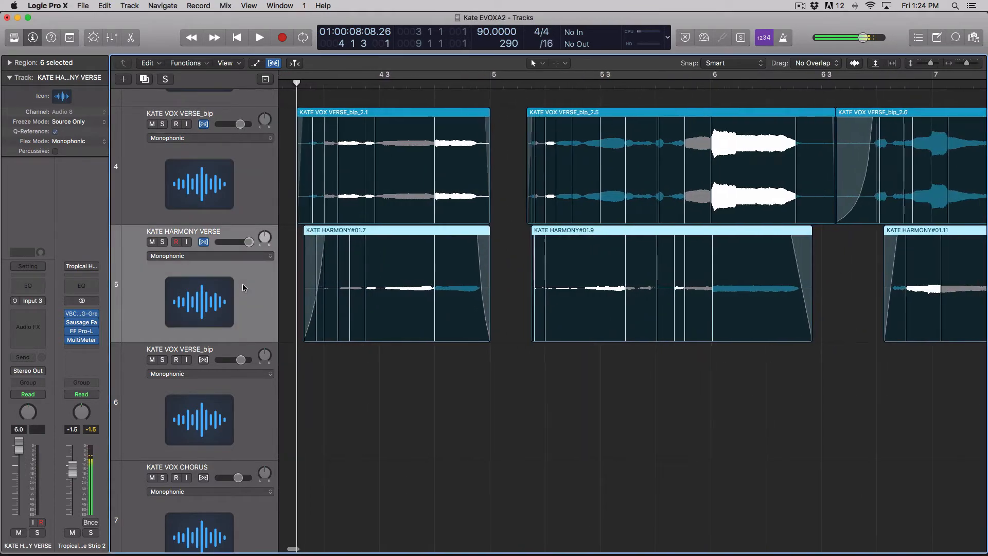
key("super+Left")
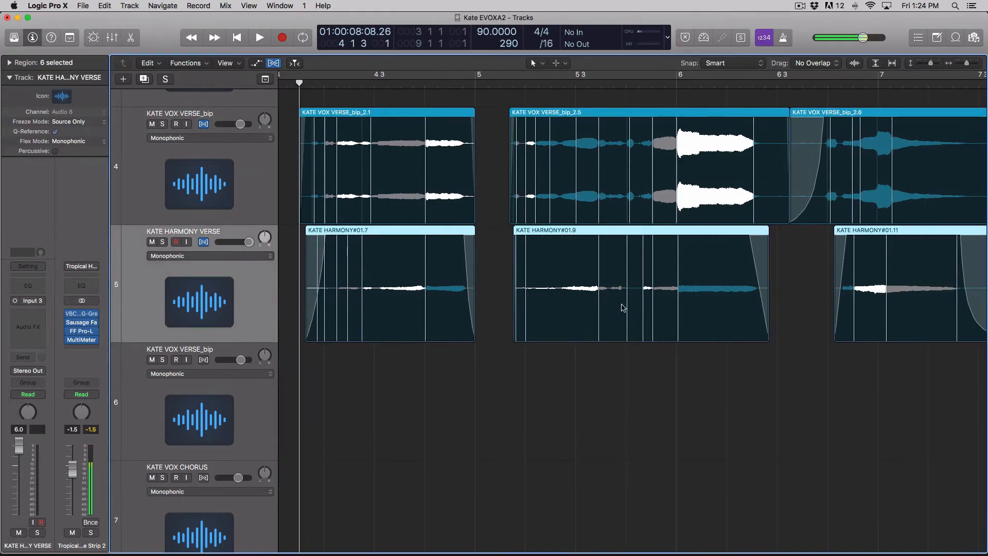
Return to the lead VOX VERSE track and compare its flexed phrases with the harmony between bars 4 and 11
key("Up")
key("super+Left")
key("super+Left")
key("super+Left")
key("super+Left")
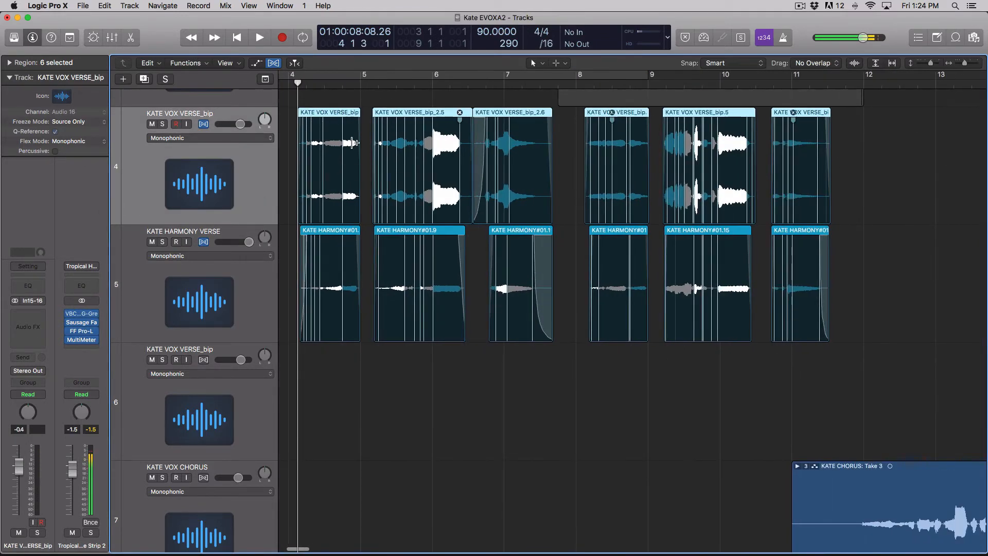
key("super+Right")
key("super+Right")
key("super+Right")
key("super+Right")
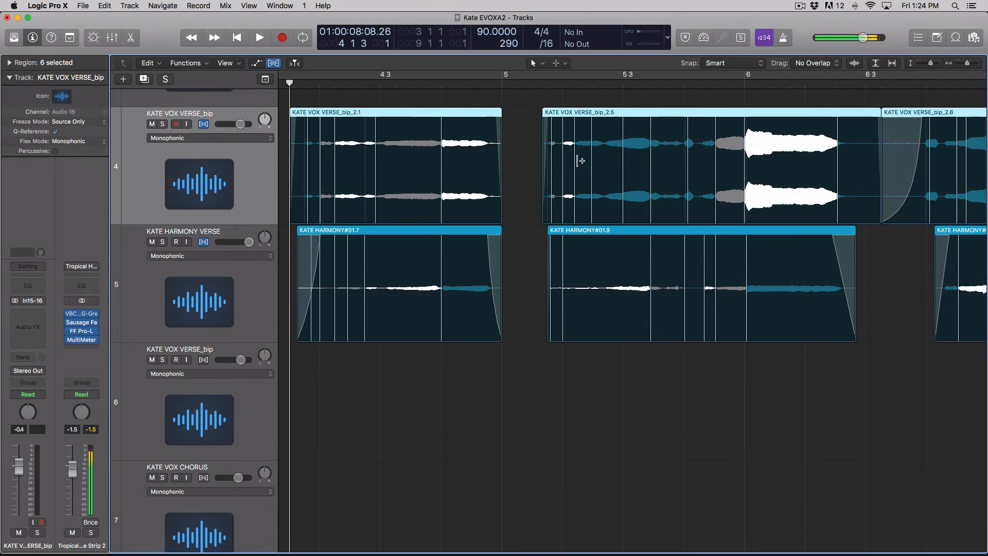
key("super+Left")
key("super+Left")
key("super+Left")
key("super+Left")
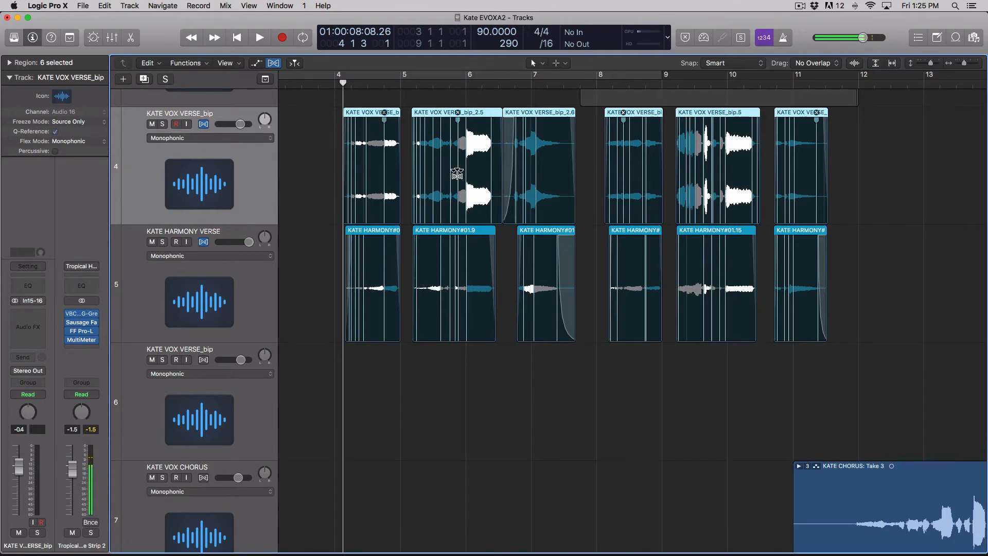
key("cmd+Right")
key("cmd+Right")
key("cmd+Right")
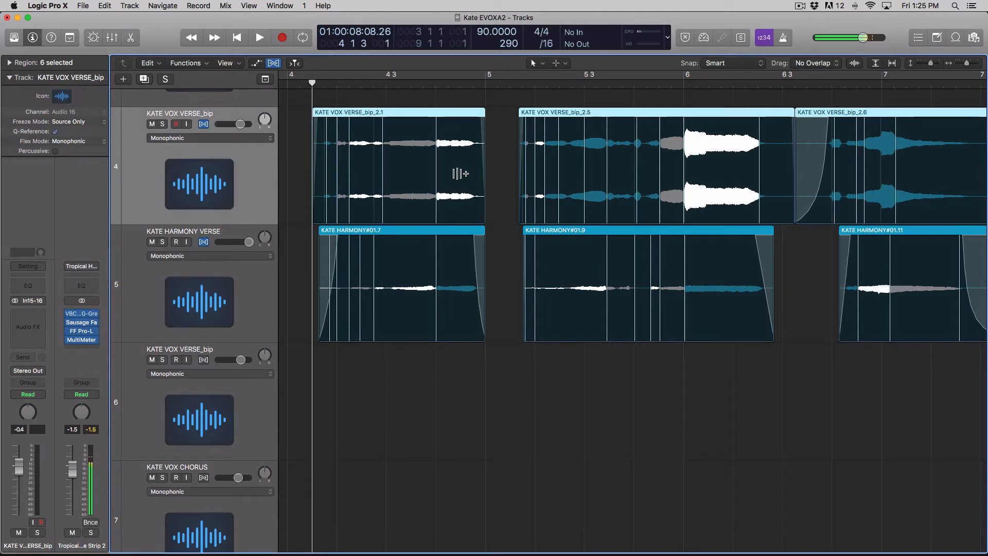
Reduce the track height slightly and look through the Flex Time modes of the HARMONY VERSE track
key("super+Up")
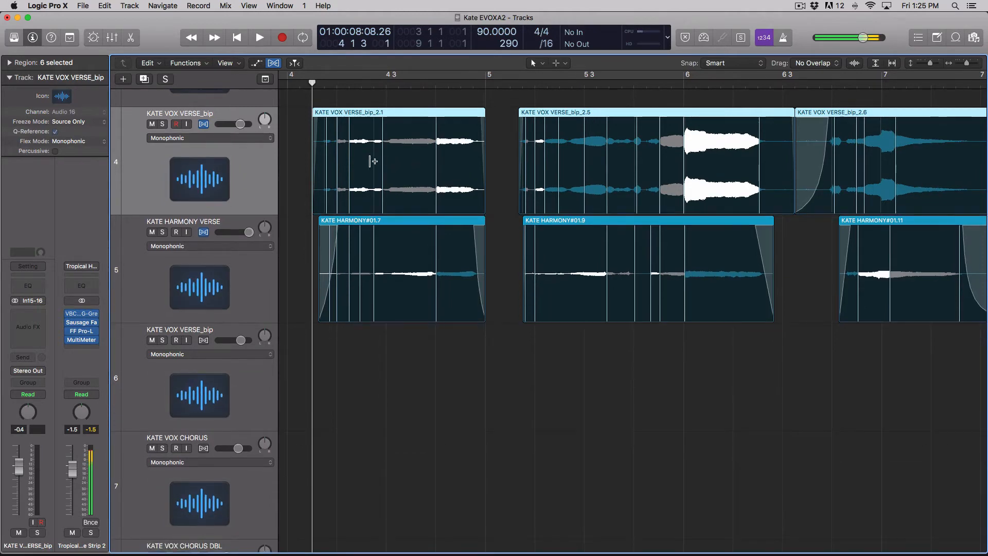
left_click(252, 269)
key("super+Right")
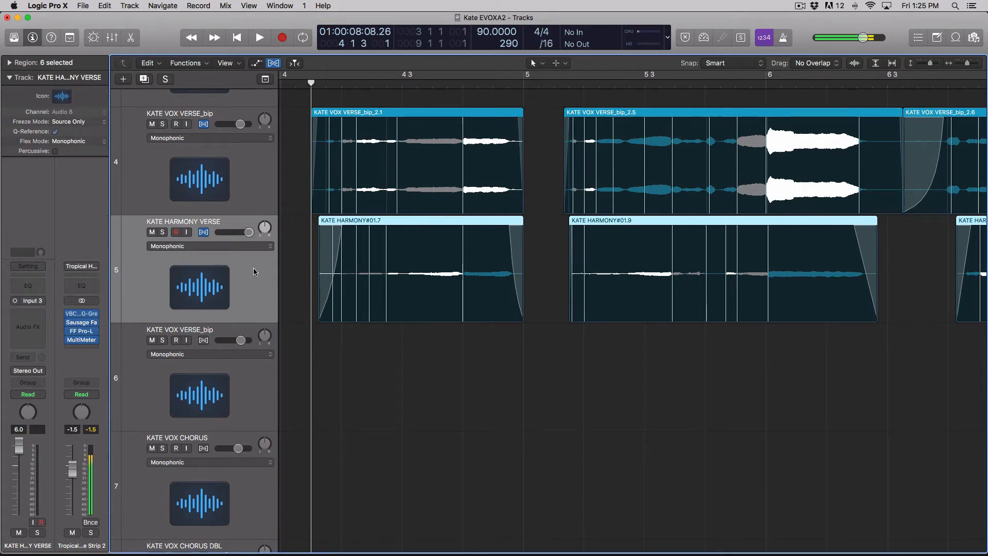
left_click(266, 192)
left_click(257, 246)
left_click(255, 302)
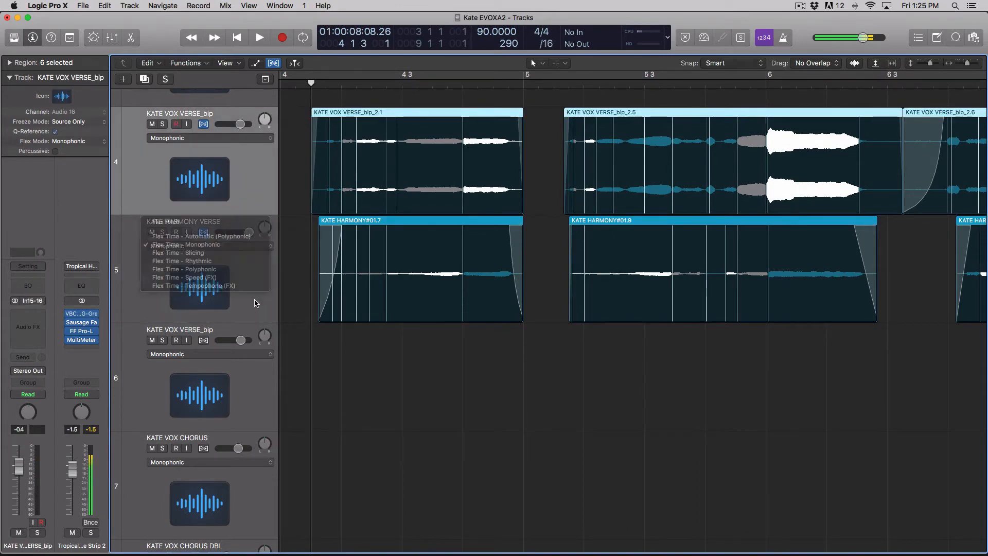
left_click(255, 301)
left_click(250, 166)
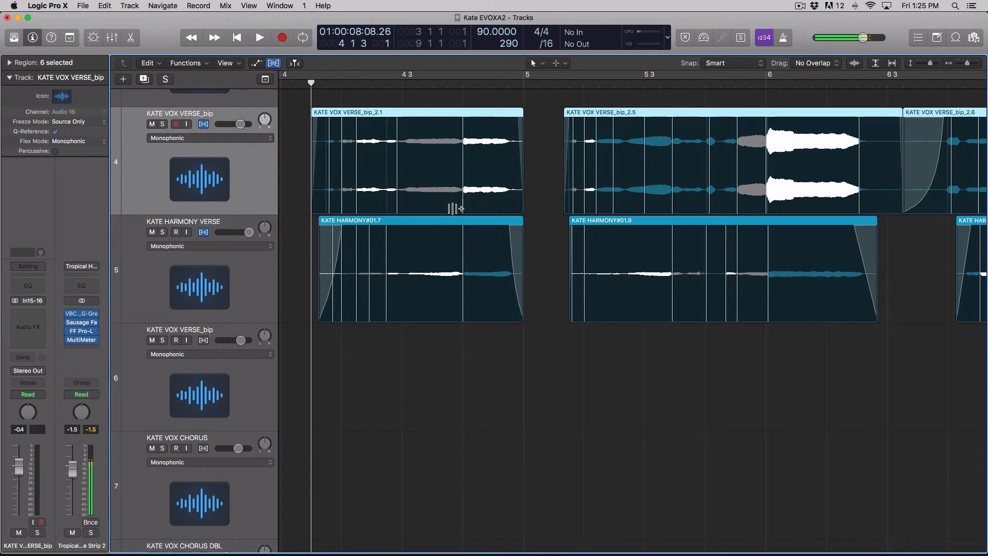
Set a cycle from 4 4 1 to 5 1 2 over the end of VOX VERSE_bip_2.1 and HARMONY#01.7, and examine the phrase endings closely
left_click(244, 276)
key("z")
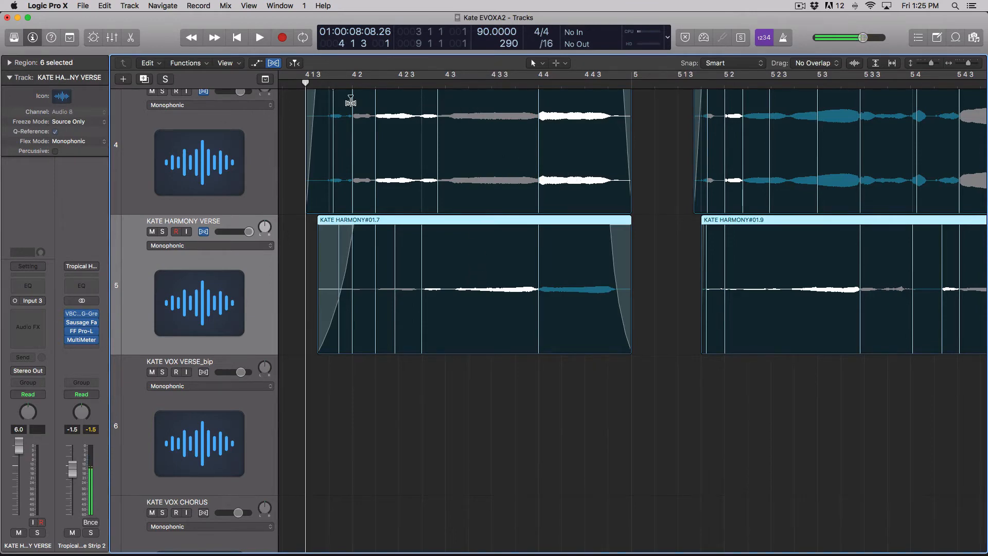
scroll(393, 117, "up", 4)
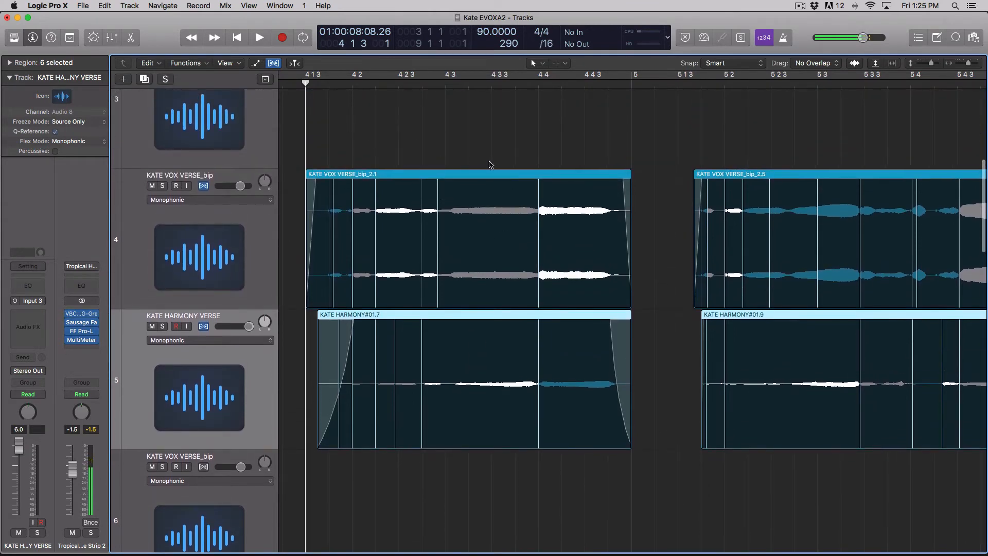
left_click(540, 86)
left_click_drag(540, 76, 653, 78)
key("super+Right")
key("super+Right")
key("super+Right")
key("super+Right")
key("super+Right")
key("super+Right")
key("super+Right")
key("super+Right")
key("super+Right")
key("super+Right")
key("super+Left")
key("super+Left")
key("super+Left")
key("super+Left")
key("super+Left")
key("super+Left")
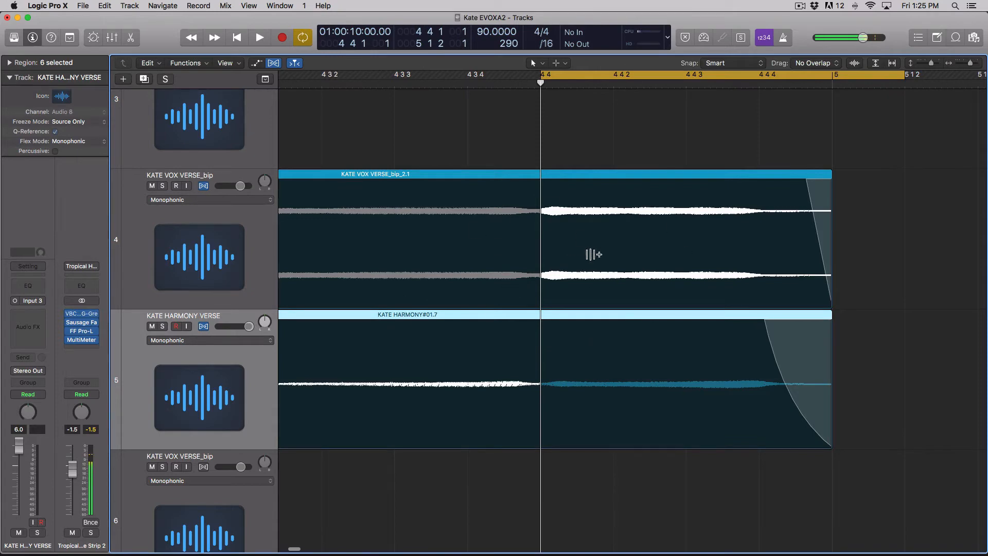
key("super+Left")
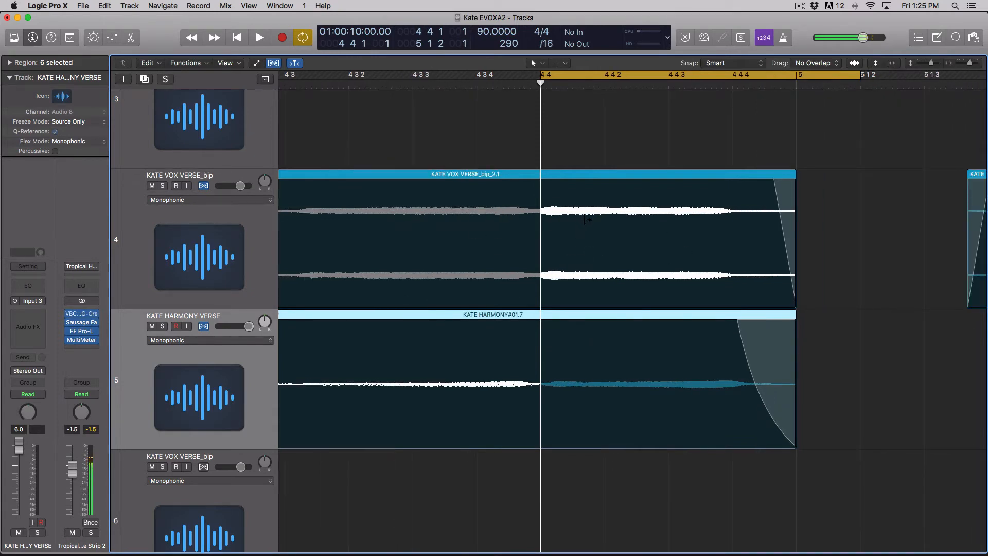
Play the cycled ending of VOX VERSE_bip_2.1 and HARMONY#01.7 with both regions soloed together
key("space")
left_click(528, 143)
left_click_drag(562, 172, 815, 434)
key("space")
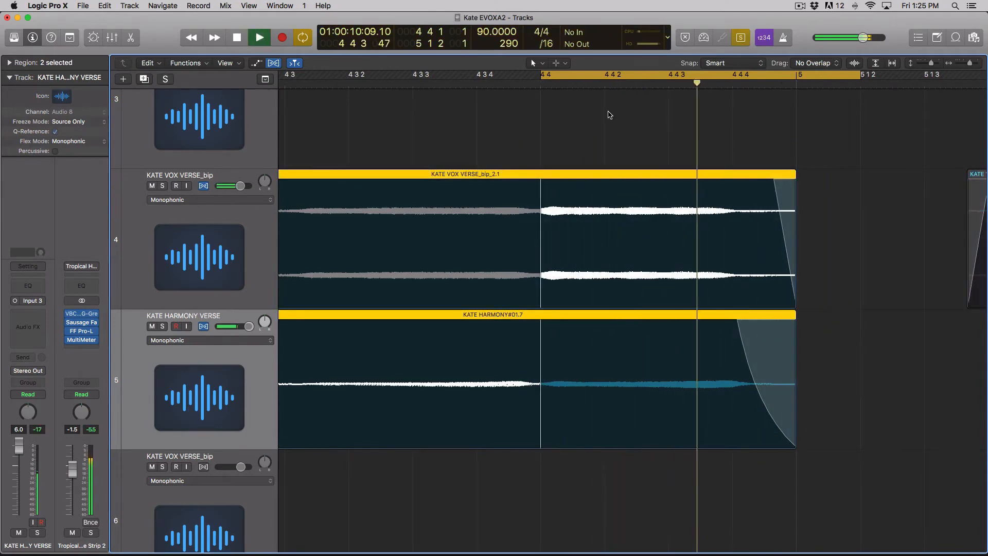
key("space")
Move the cycle to begin at 4 2 4 and play the middle of the soloed lead and harmony phrase
key("super+Left")
scroll(641, 112, "left", 1)
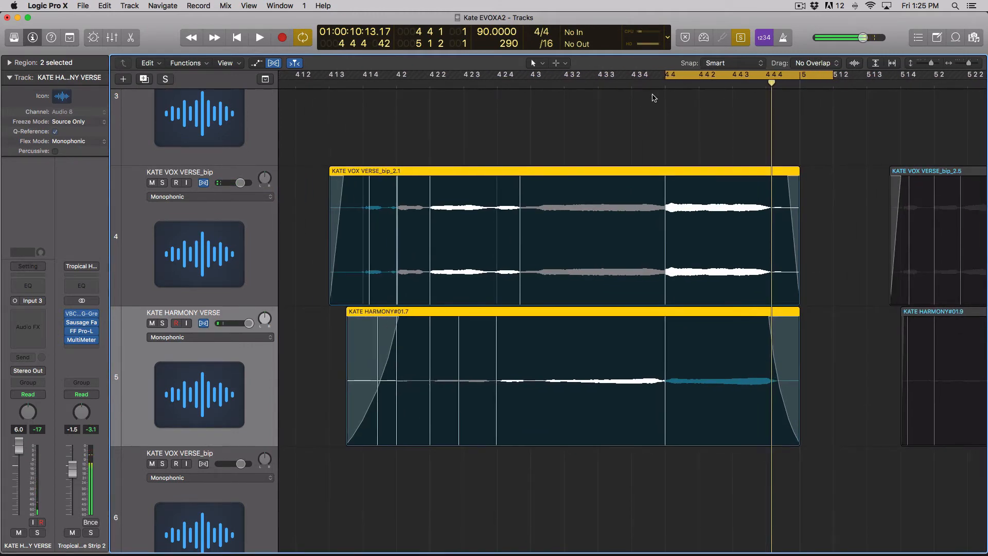
scroll(666, 97, "right", 2)
left_click_drag(468, 80, 669, 77)
left_click_drag(464, 76, 464, 75)
key("space")
key("space")
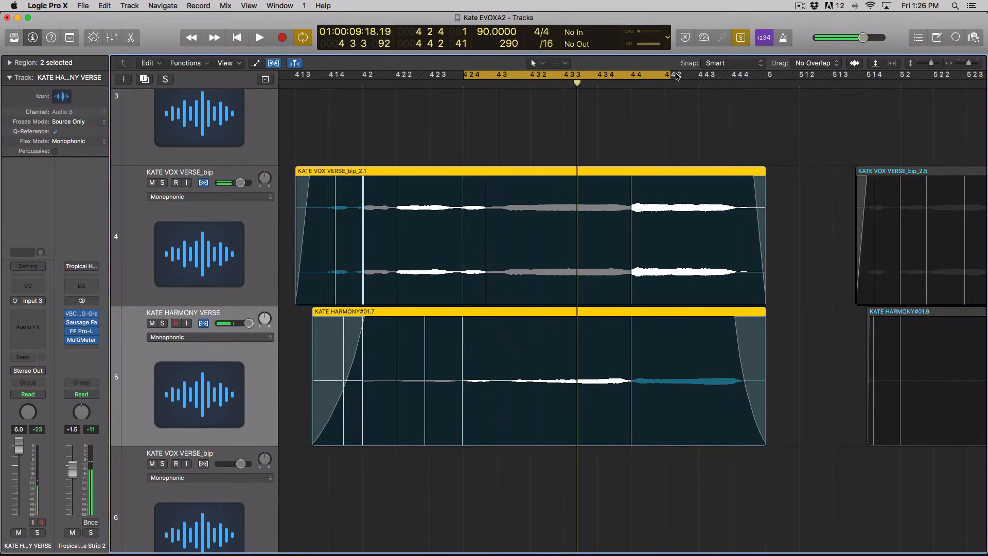
Extend the cycle's end to just past 4 4 3, play the soloed phrase, and turn off cycle and solo
left_click_drag(668, 75, 713, 75)
key("space")
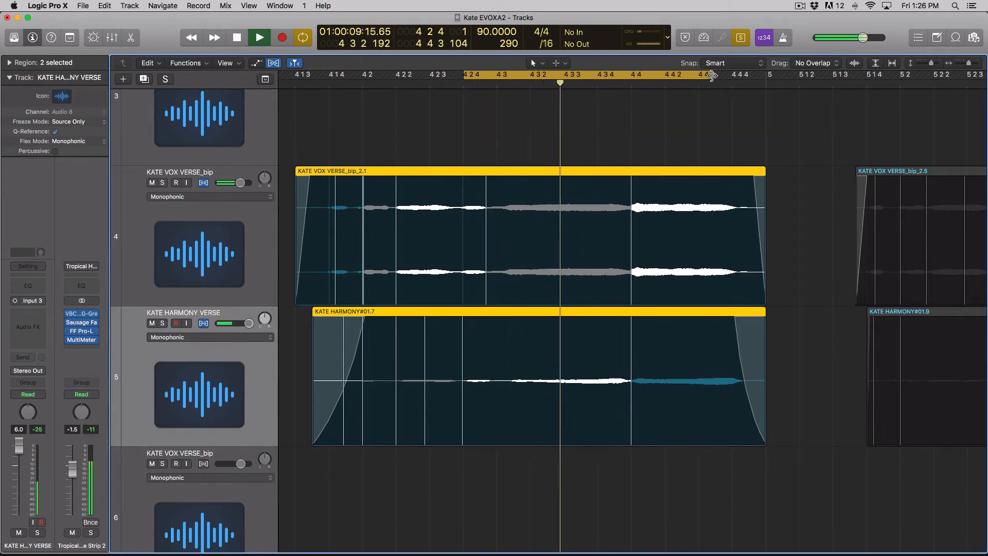
key("space")
left_click(683, 75)
key("super+Left")
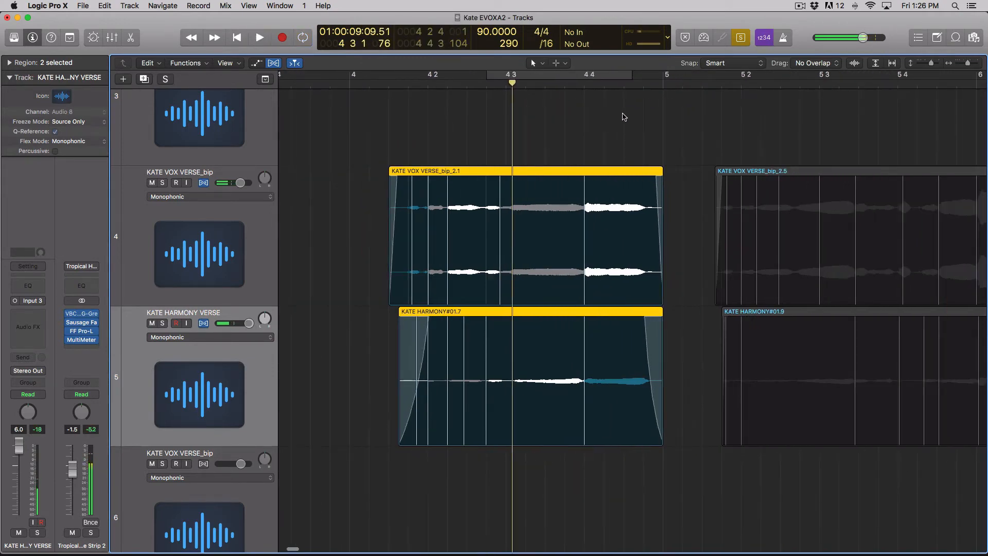
key("ctrl+s")
Place the playhead at bar 6 and play VOX VERSE_bip_2.5 soloed from there
scroll(624, 117, "right", 10)
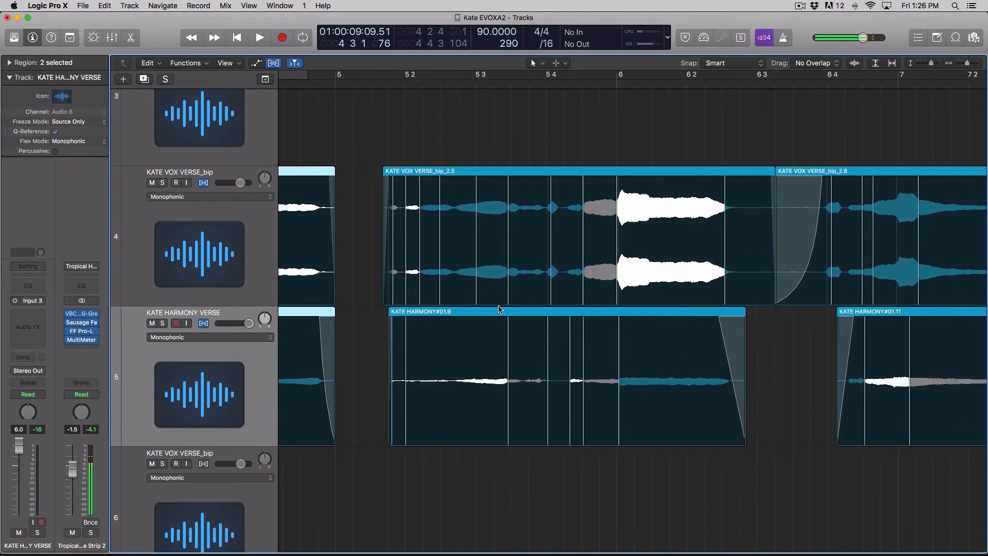
key("super+Left")
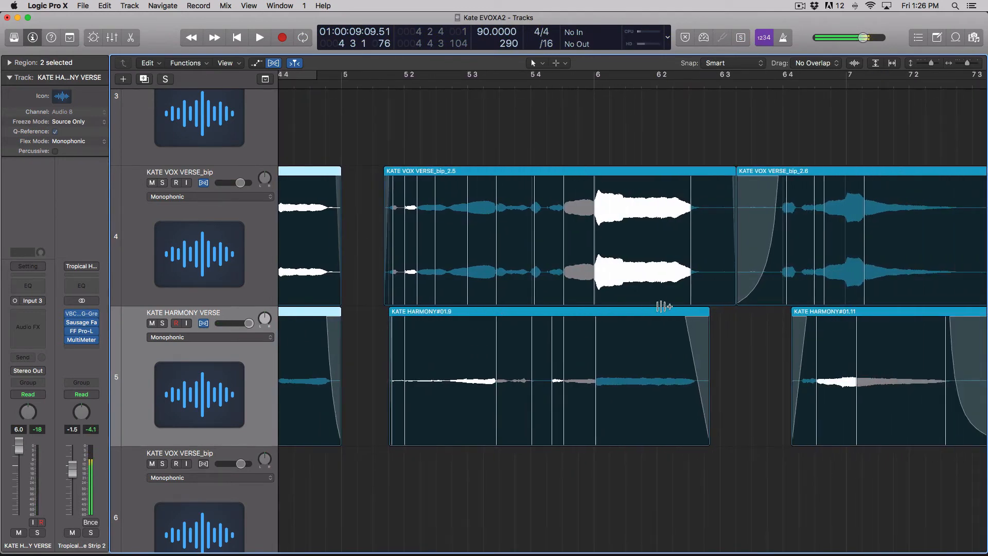
left_click(595, 83)
scroll(595, 84, "up", 5)
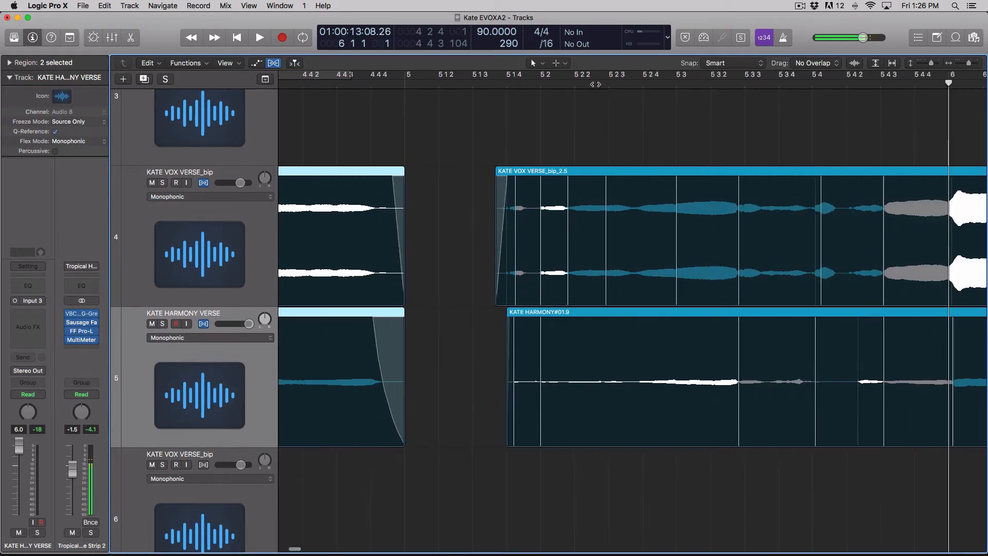
scroll(595, 84, "down", 4)
scroll(596, 93, "right", 5)
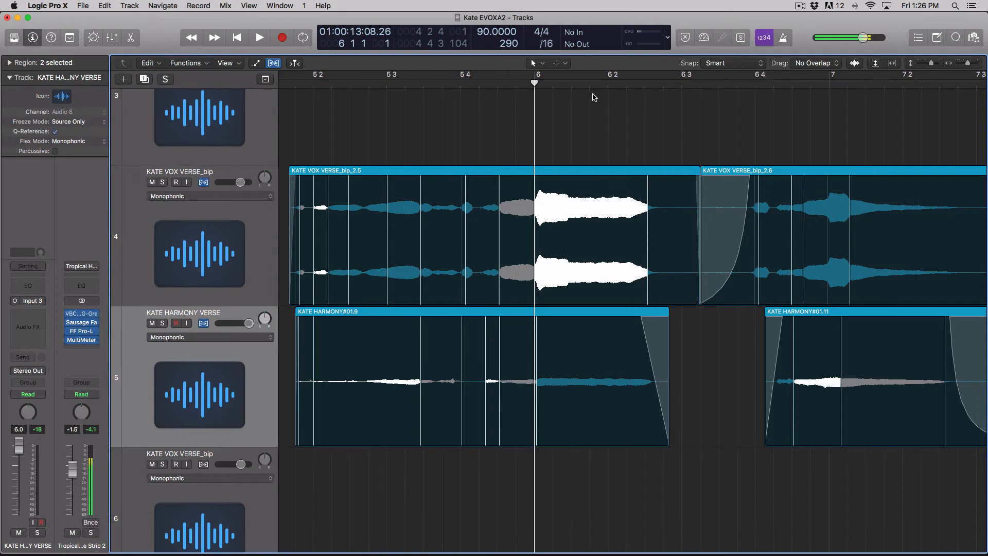
key("ctrl+s")
key("ctrl+s")
left_click(568, 171)
key("ctrl+s")
key("space")
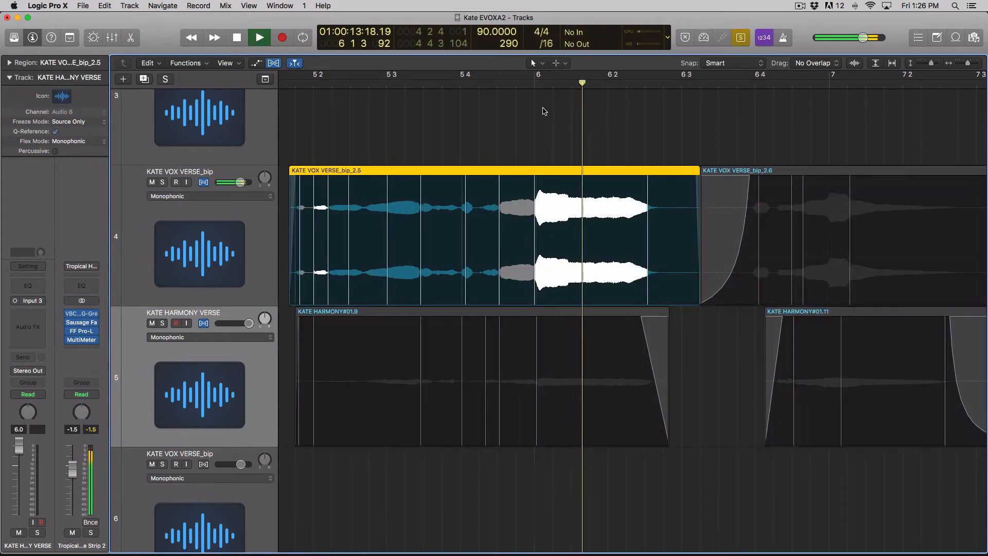
left_click(534, 84)
key("space")
Add HARMONY#01.9 to the soloed selection, play both regions from bar 6, and turn solo off
left_click(571, 309, "shift")
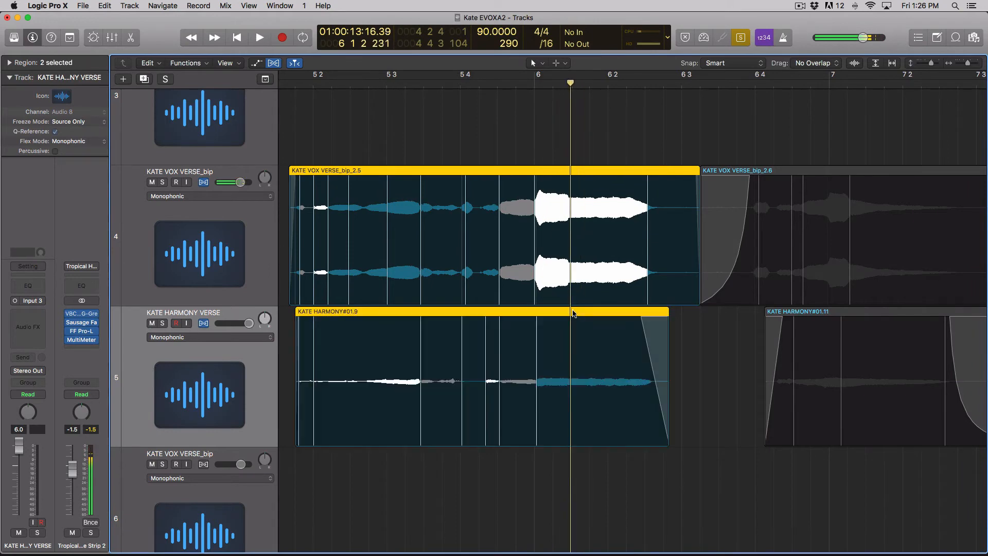
left_click(532, 85)
key("space")
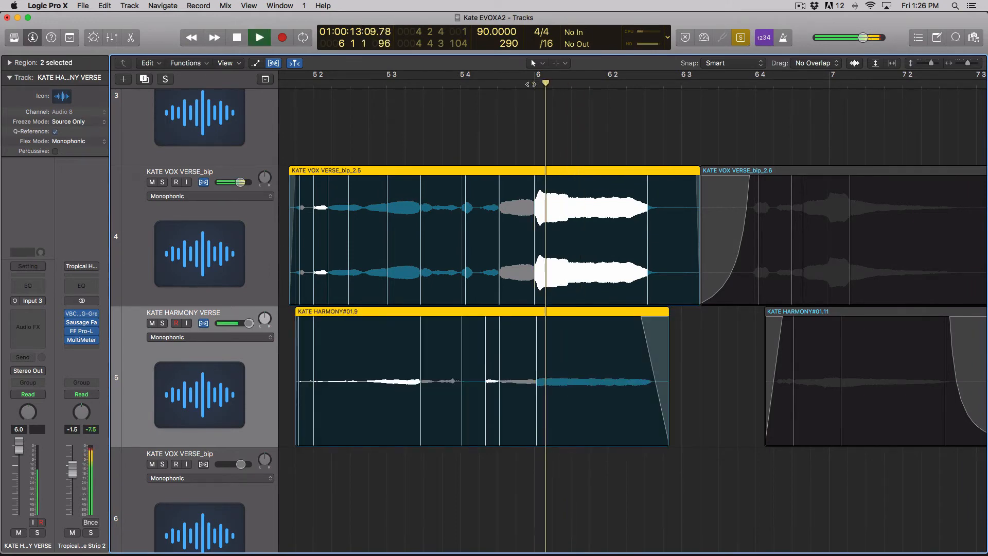
key("space")
key("ctrl+s")
Play the lead and harmony tracks together without solo from 6 4 through the phrase in bar 8
key("super+Left")
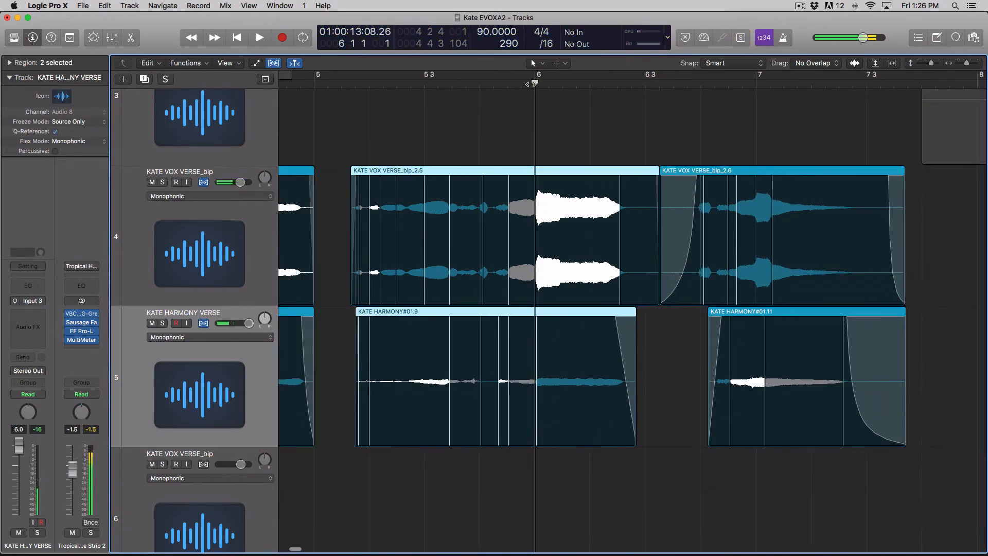
scroll(627, 100, "right", 5)
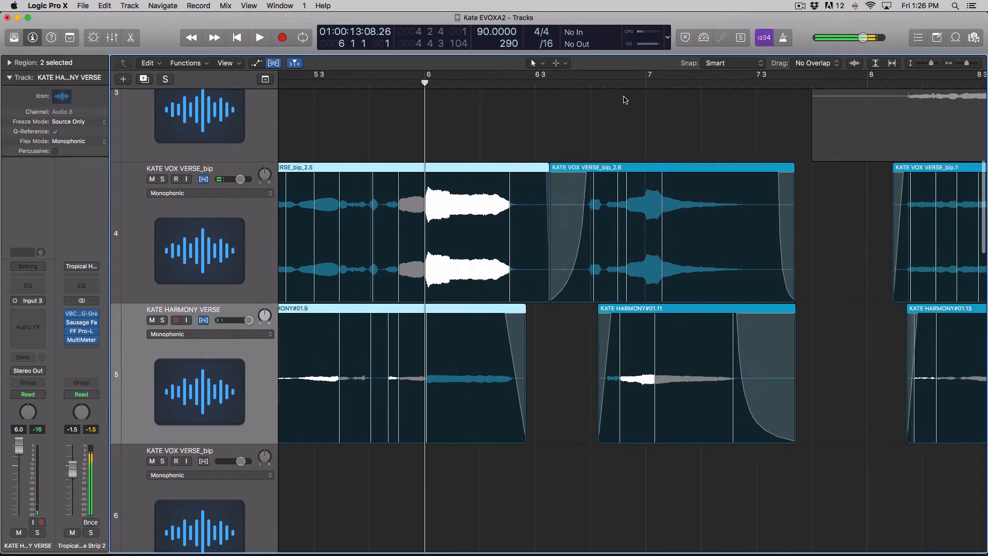
left_click(595, 87)
scroll(597, 90, "right", 3)
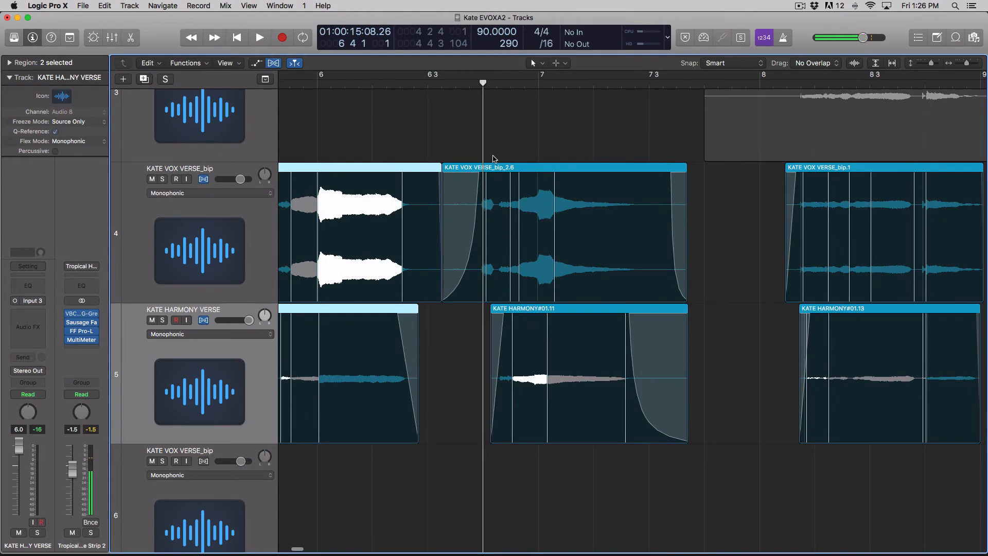
scroll(494, 159, "up", 5)
scroll(519, 157, "down", 3)
key("ctrl+s")
key("ctrl+s")
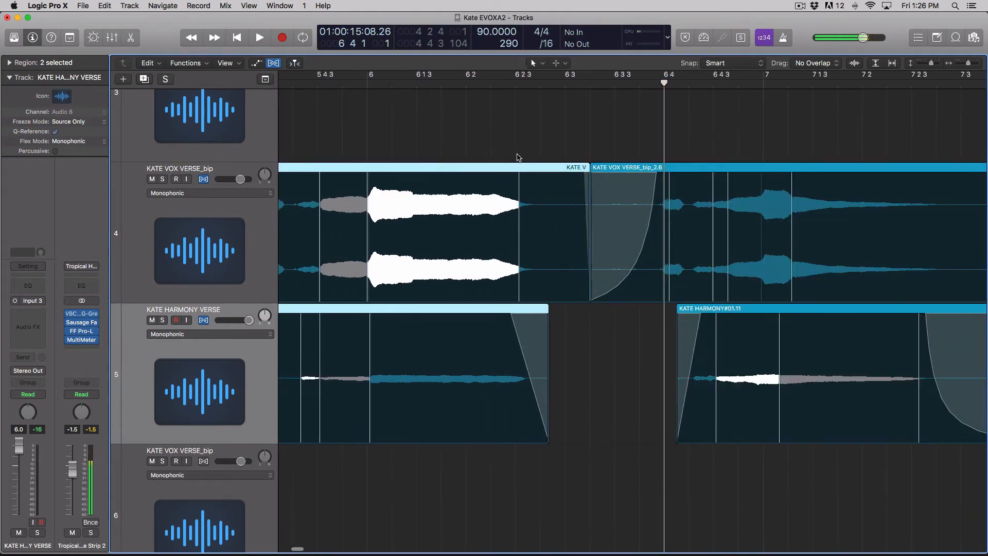
key("space")
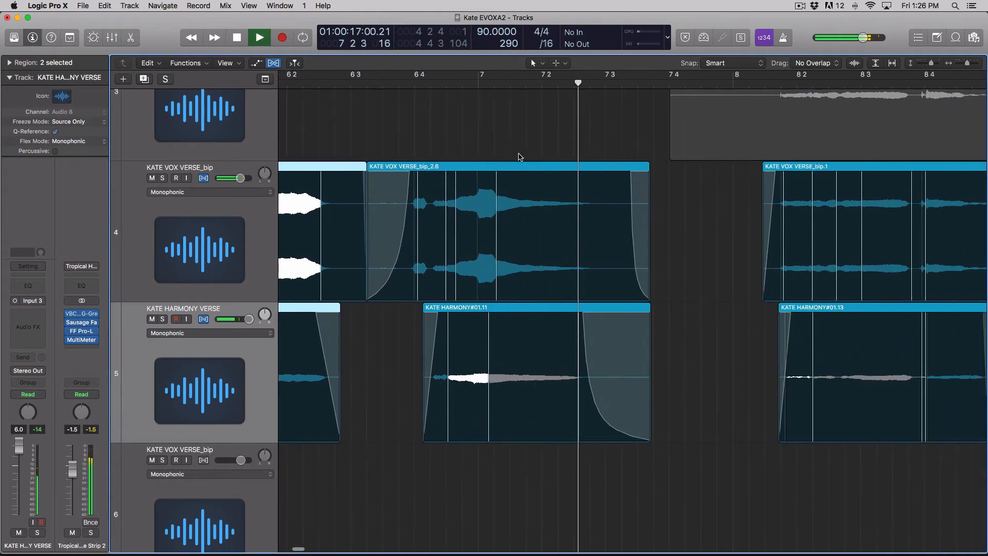
scroll(518, 157, "up", 5)
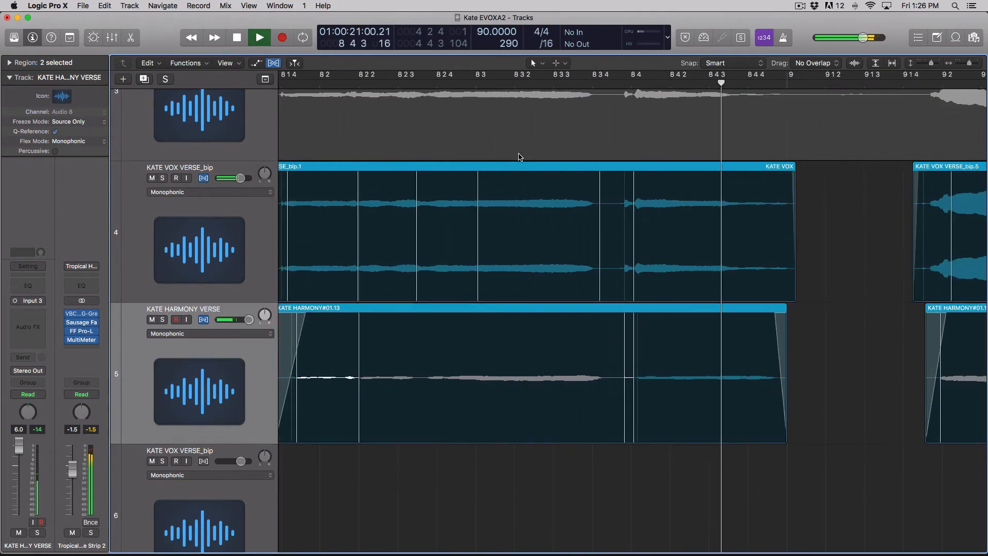
key("space")
Select KATE VOX VERSE_bip.1 and KATE HARMONY#01.13 in bar 8, solo them, and play both from 8 2 2
left_click_drag(811, 455, 573, 222)
key("ctrl+s")
left_click(349, 85)
key("space")
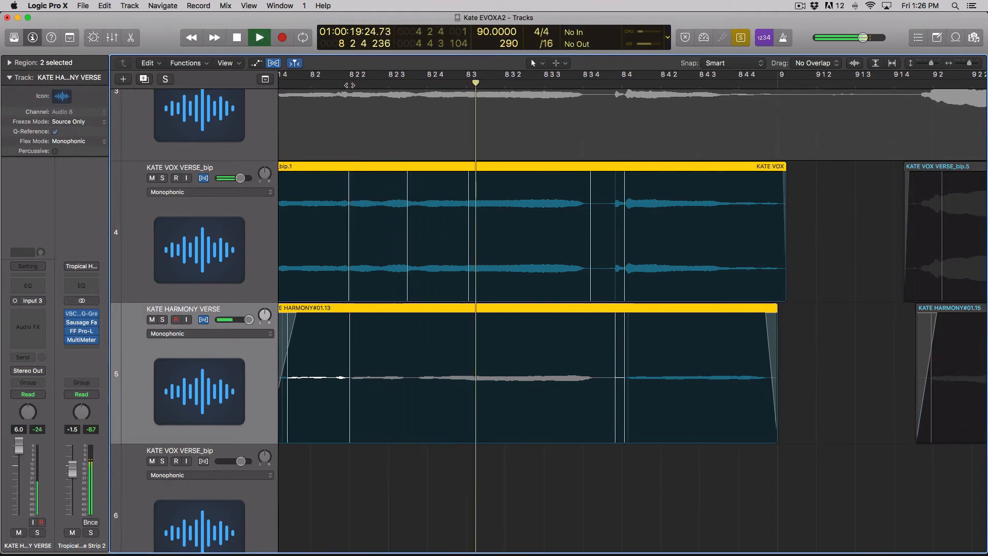
key("space")
Cycle the end of the soloed phrase from 8 3 2 201 to bar 9 and play it
left_click_drag(549, 76, 783, 80)
key("space")
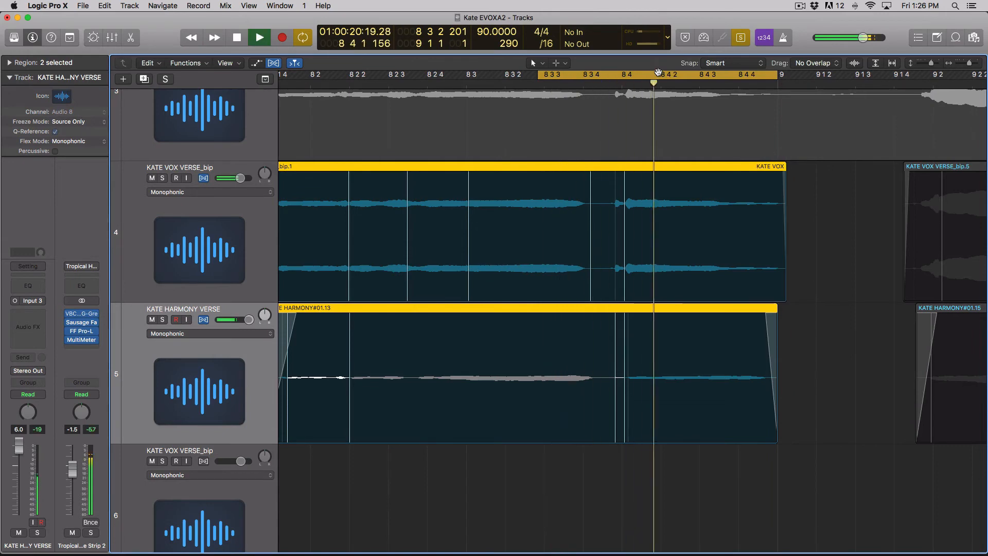
key("space")
Shorten the cycle to the phrase's last note, from 8 3 4 196 to bar 9, and replay it soloed
left_click_drag(632, 78, 778, 77)
key("space")
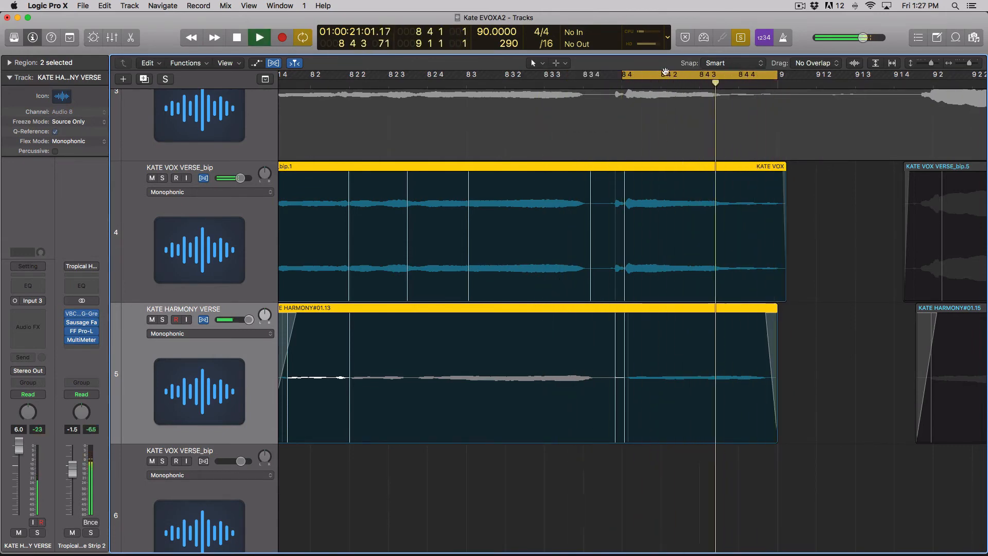
key("space")
left_click_drag(622, 77, 615, 78)
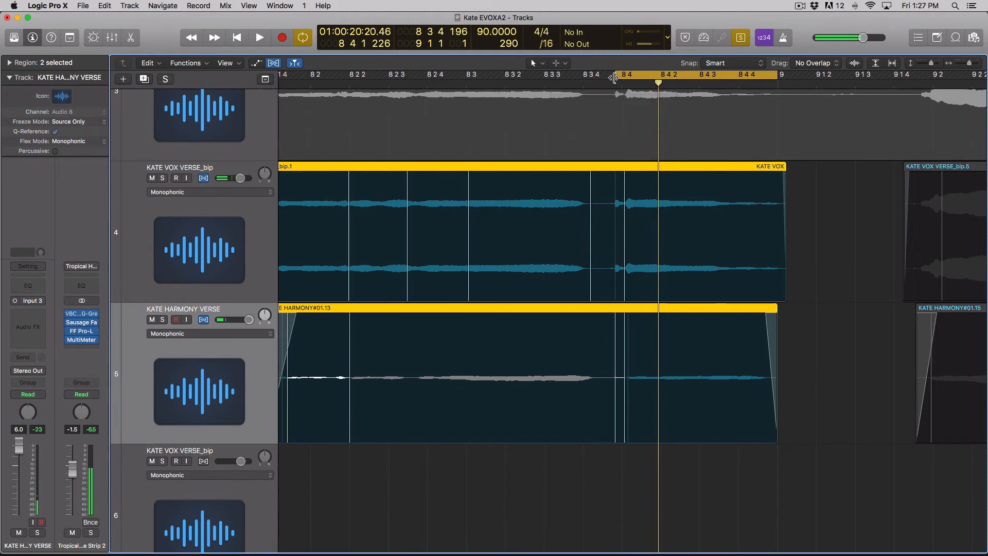
key("space")
Stop playback and examine up close how the lead and harmony transients and flex markers line up around 8 4
key("super+Right")
key("super+Right")
key("super+Right")
key("super+Right")
scroll(613, 81, "left", 5)
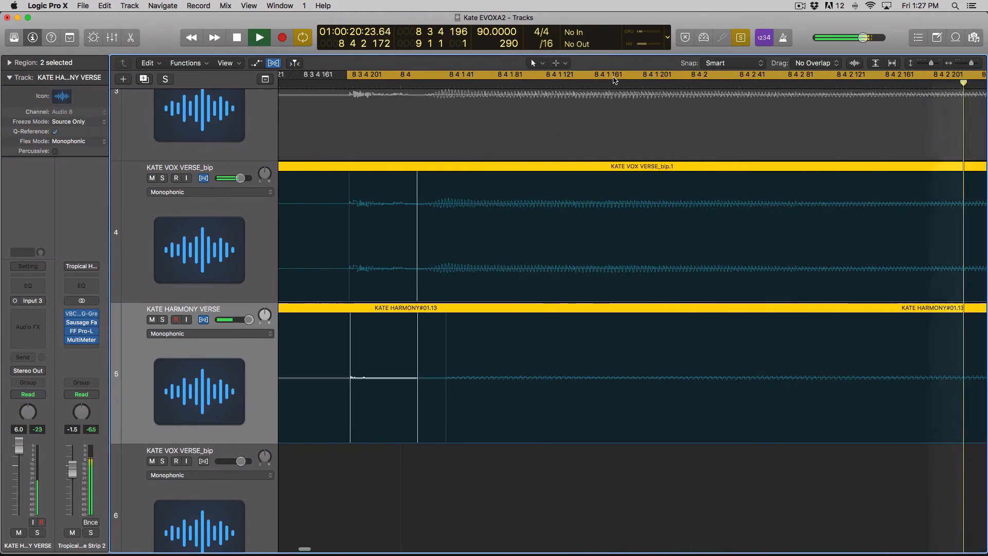
scroll(615, 80, "left", 2)
key("space")
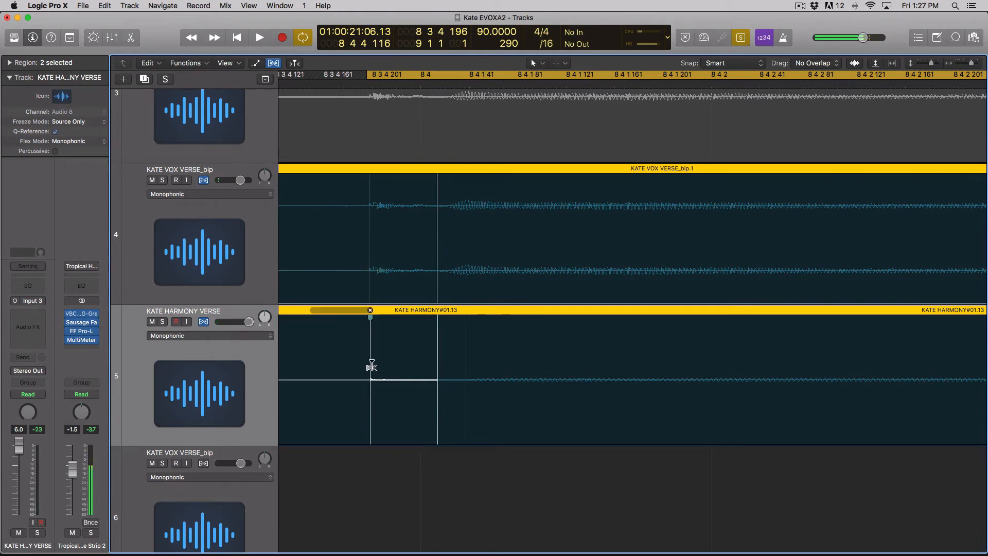
key("super+Left")
key("super+Left")
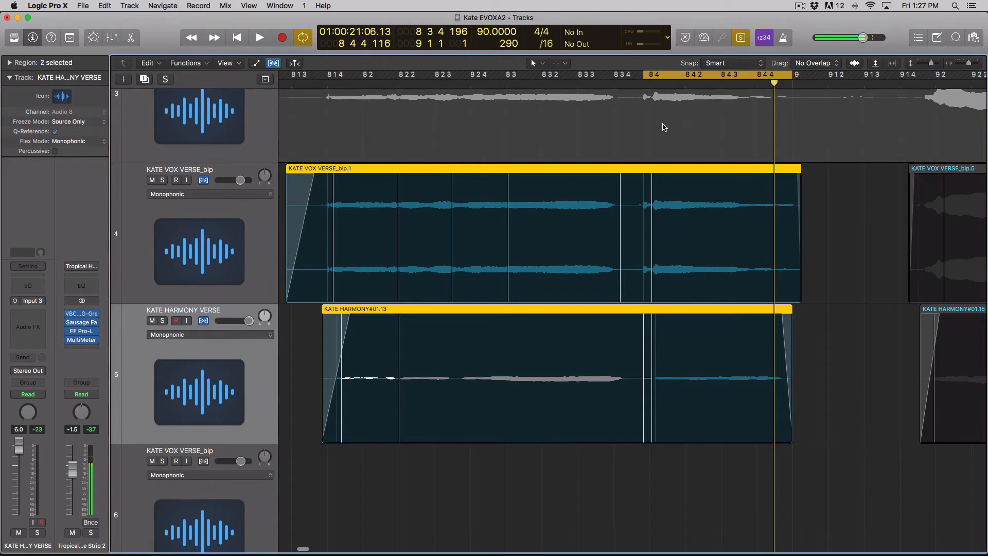
key("super+Right")
key("super+Right")
key("super+Right")
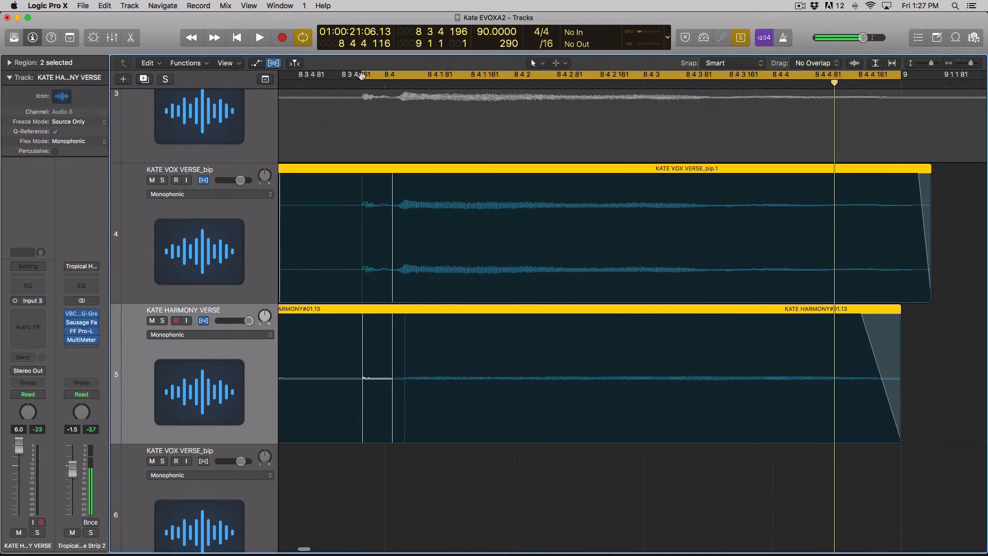
key("super+Left")
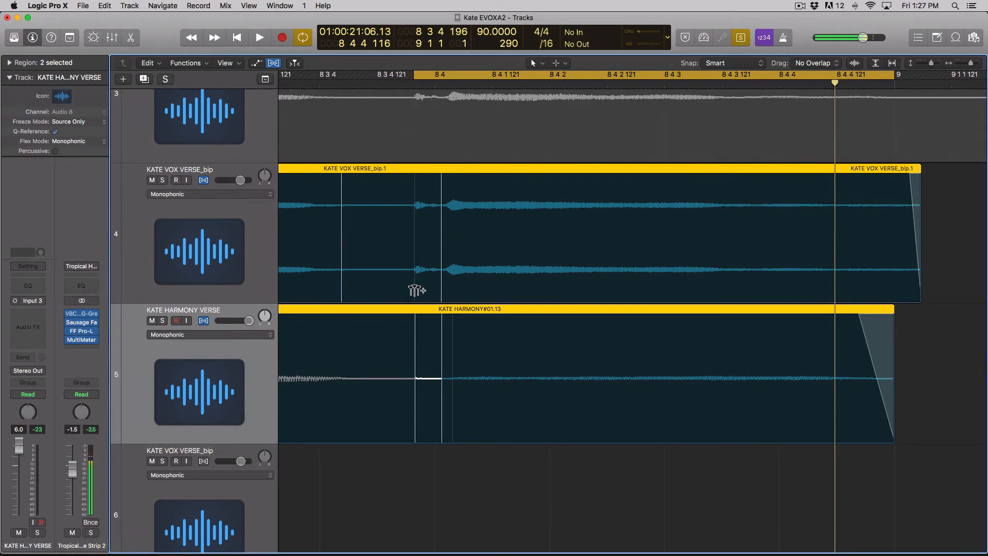
Turn solo off and set the cycle range over the verse lead and harmony phrases
key("super+Left")
key("ctrl+s")
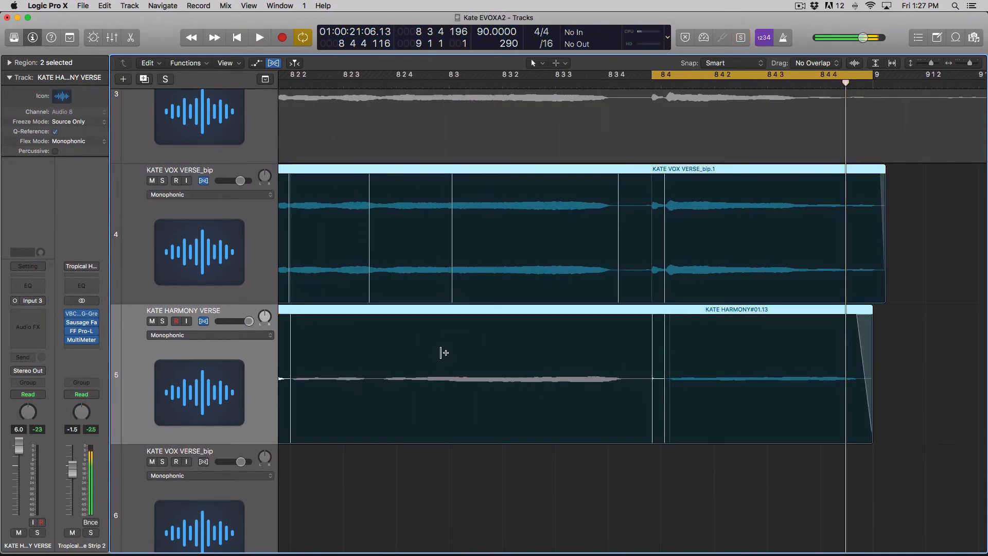
key("super+Left")
key("super+Left")
key("super+Left")
key("super+Left")
key("super+Left")
key("super+Up")
key("super+Up")
key("super+Left")
key("super+Left")
key("super+Left")
key("super+Left")
key("super+Left")
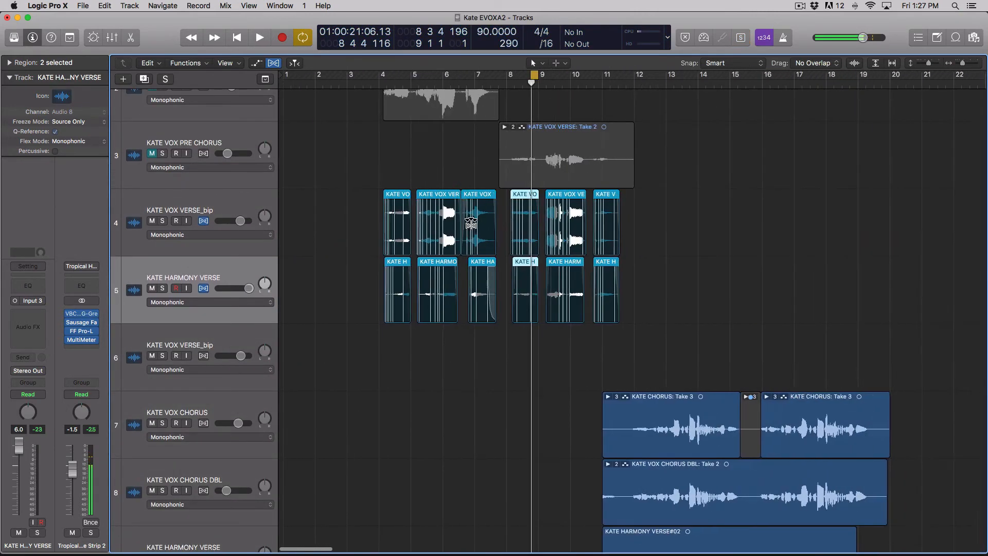
left_click_drag(373, 78, 602, 85)
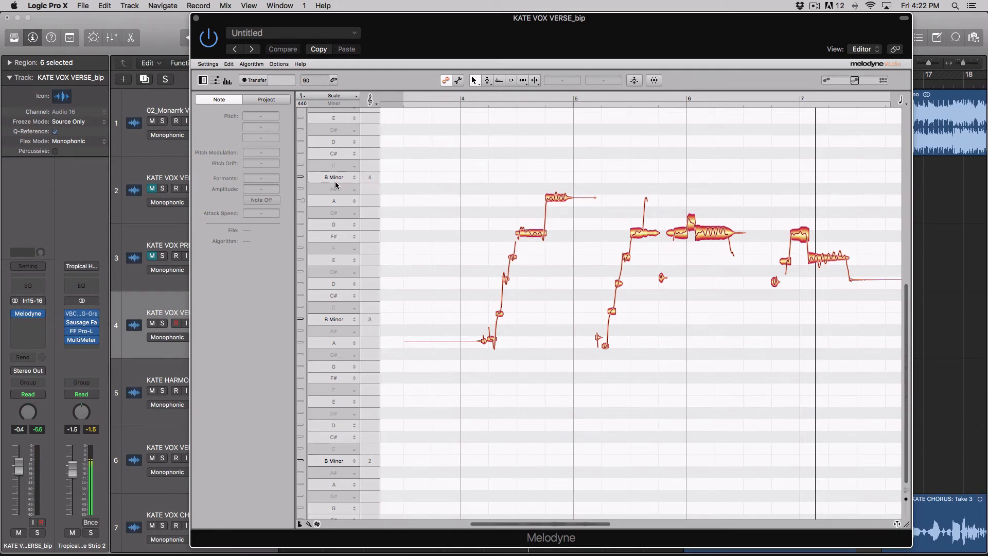
Close the Melodyne window of the KATE VOX VERSE_bip track and deselect all regions
mouse_move(448, 22)
left_mouse_down()
mouse_move(450, 138)
mouse_move(477, 195)
mouse_move(501, 164)
mouse_move(435, 16)
left_mouse_up()
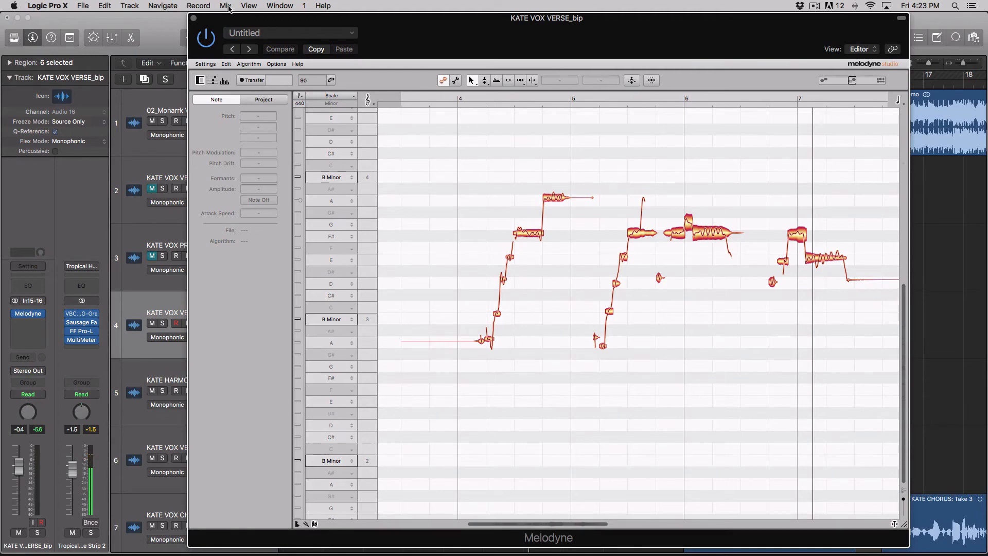
left_click(193, 18)
left_click(308, 180)
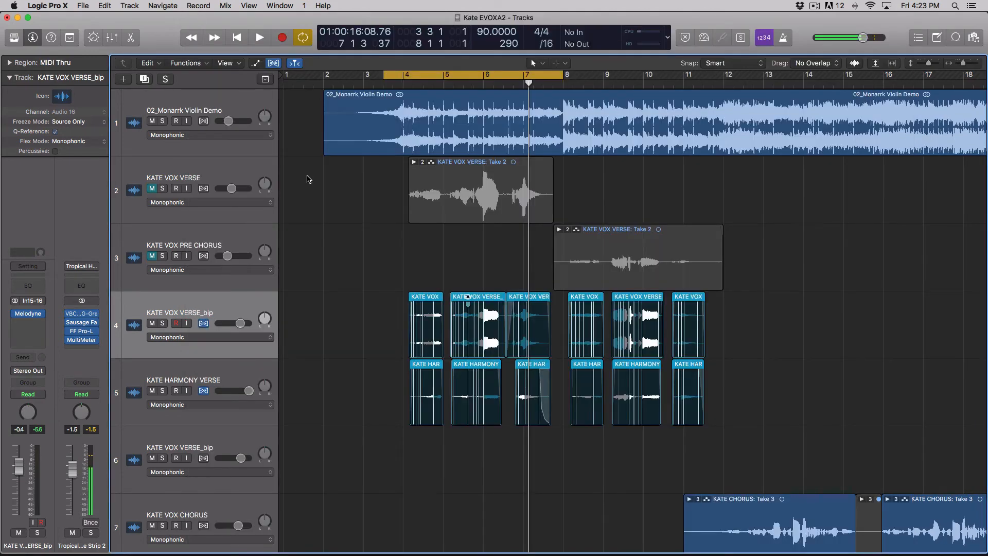
Show the global tracks to check the project's tempo and signature, and hide them again
key("g")
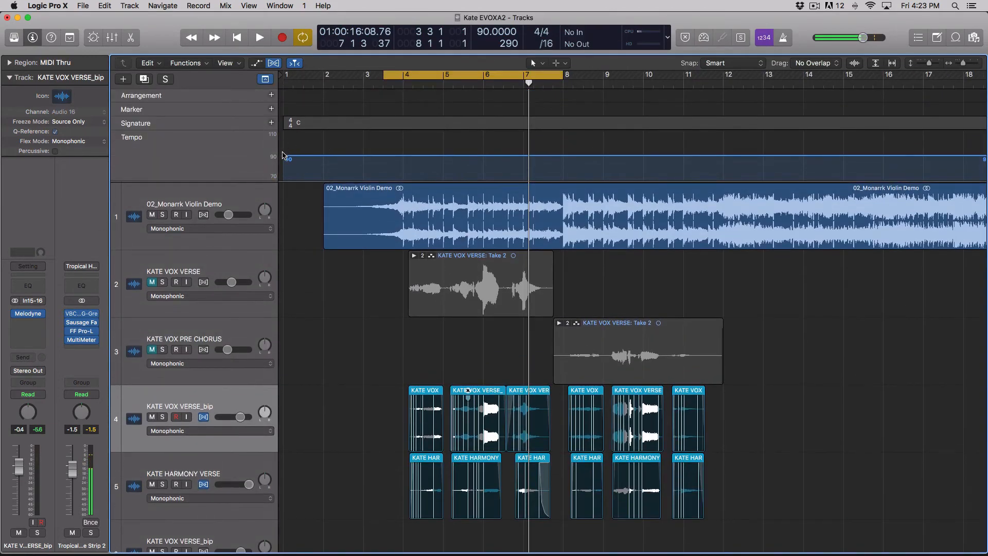
key("g")
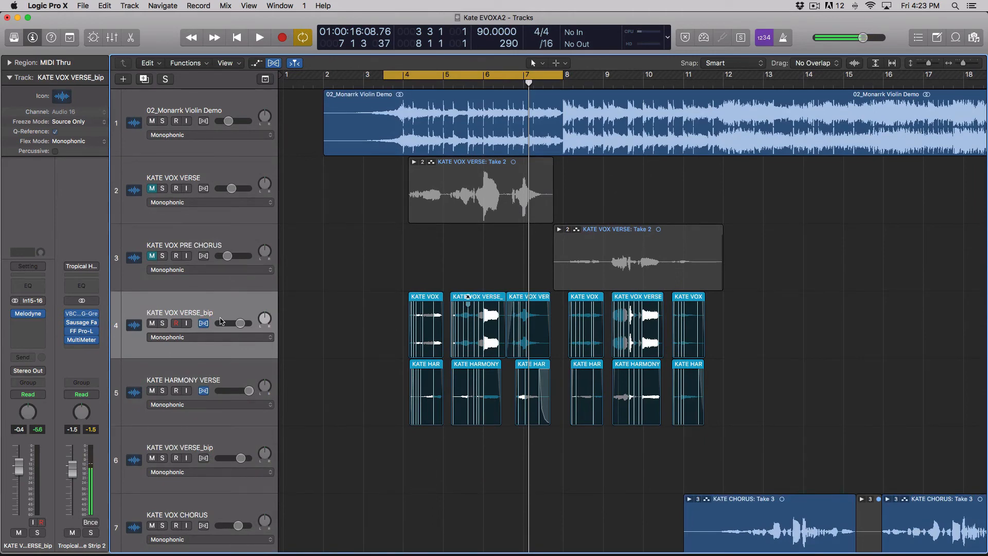
key("g")
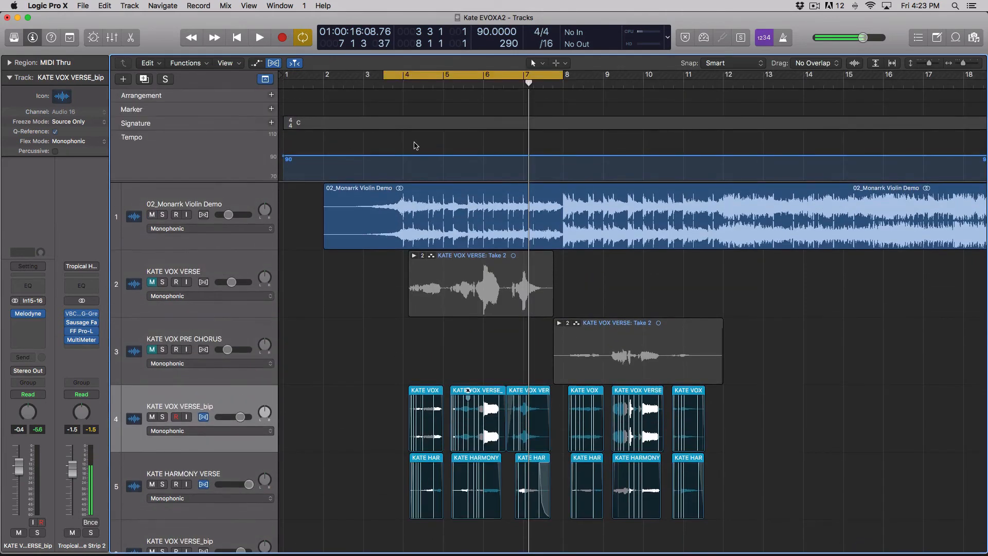
key("g")
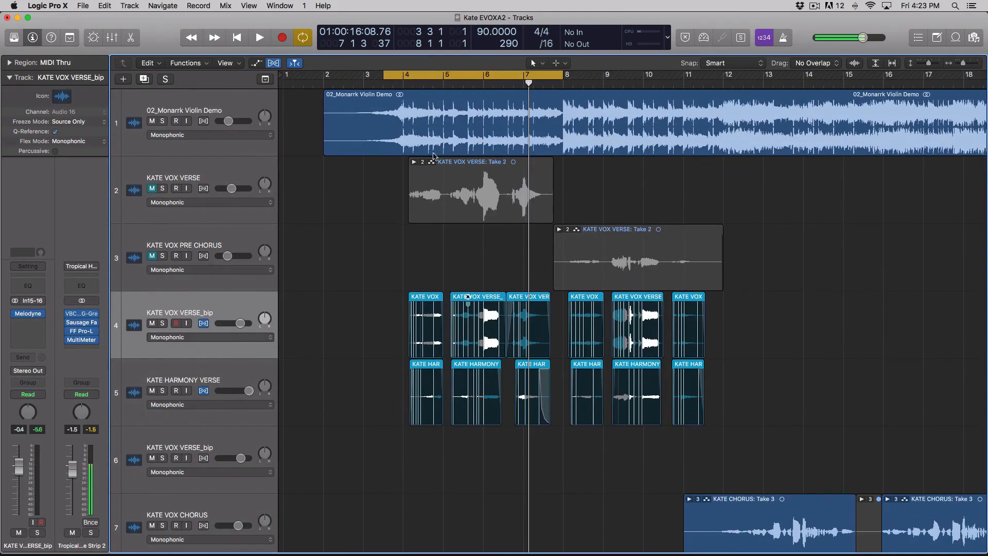
Reopen Melodyne on the KATE VOX VERSE_bip track, select the B 3 note of the first phrase, and inspect it up close
left_click(28, 314)
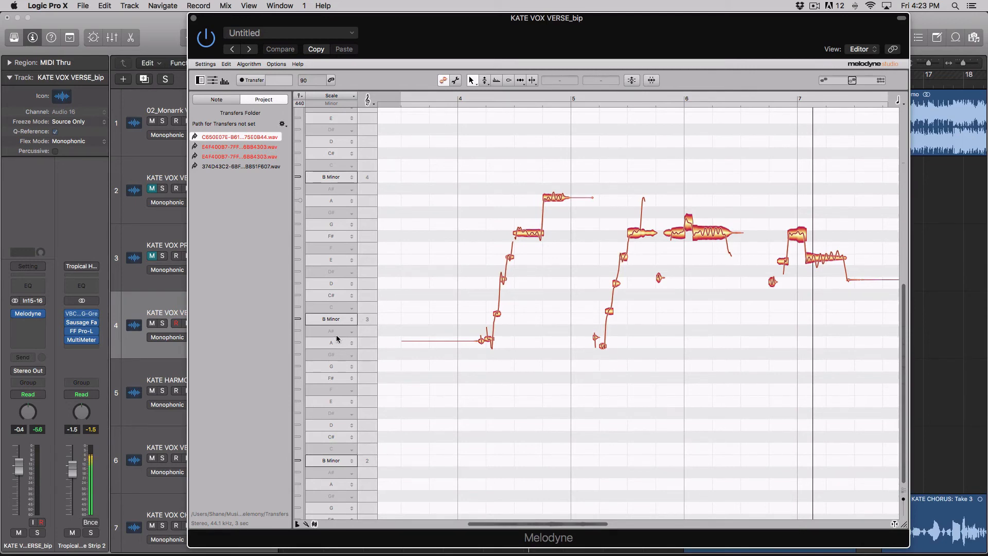
left_click(497, 315)
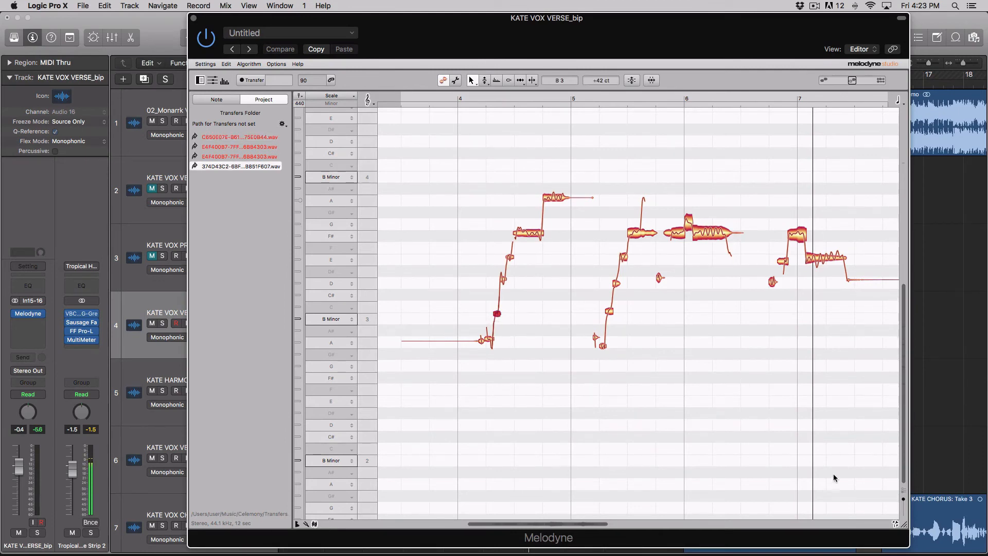
scroll(835, 478, "up", 5)
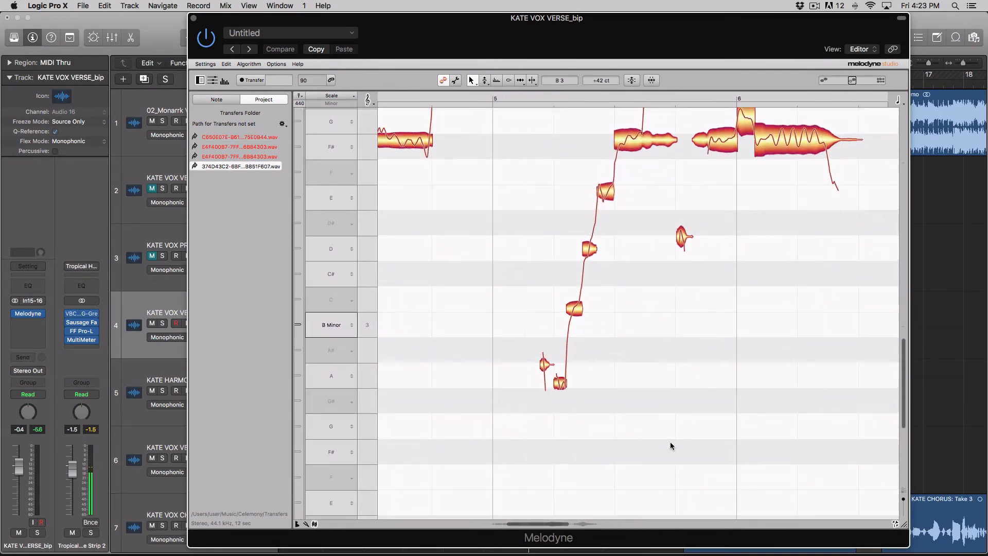
scroll(664, 440, "left", 10)
scroll(663, 433, "right", 5)
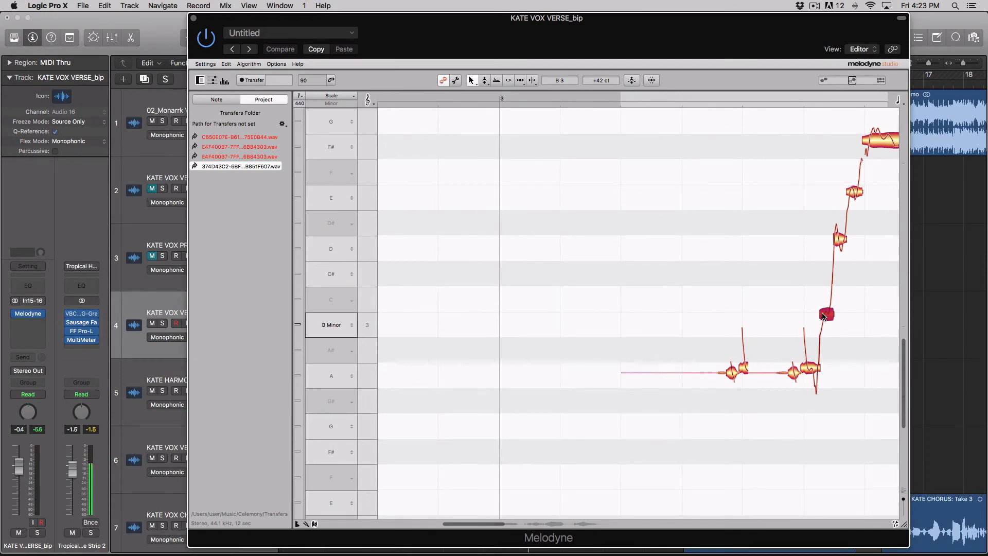
scroll(823, 314, "right", 2)
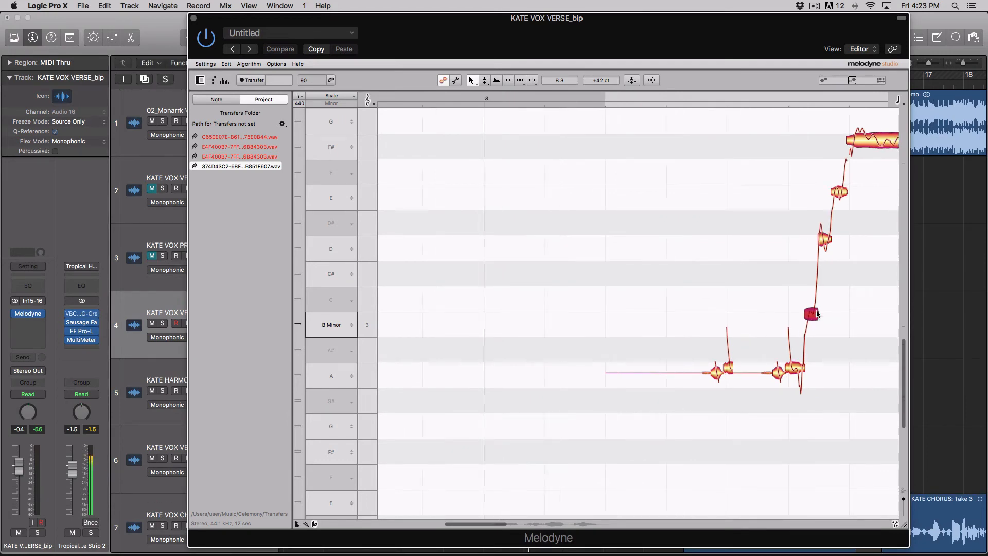
Activate the Pitch tool, review the pitch transitions across the verse phrases, and clear the note selection
left_click(485, 84)
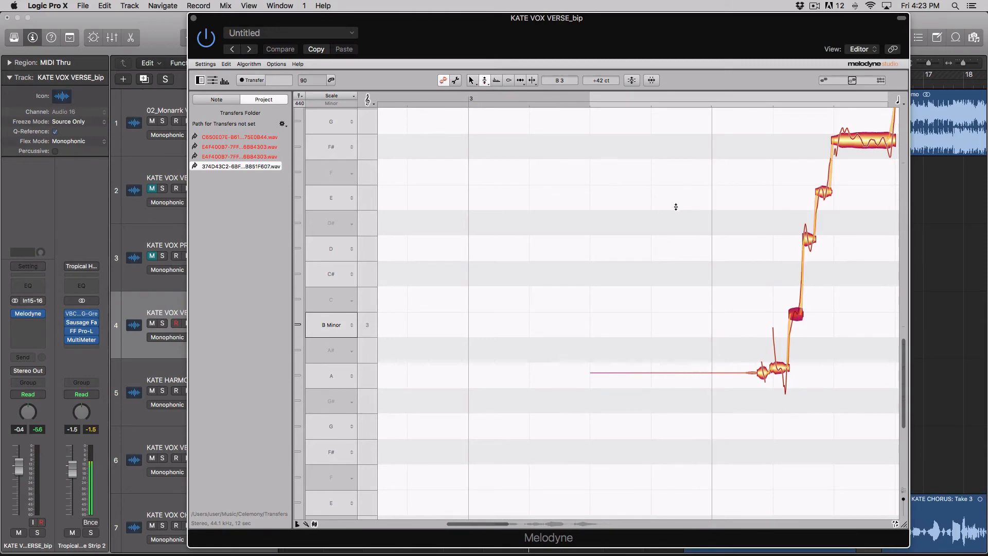
scroll(684, 344, "down", 5)
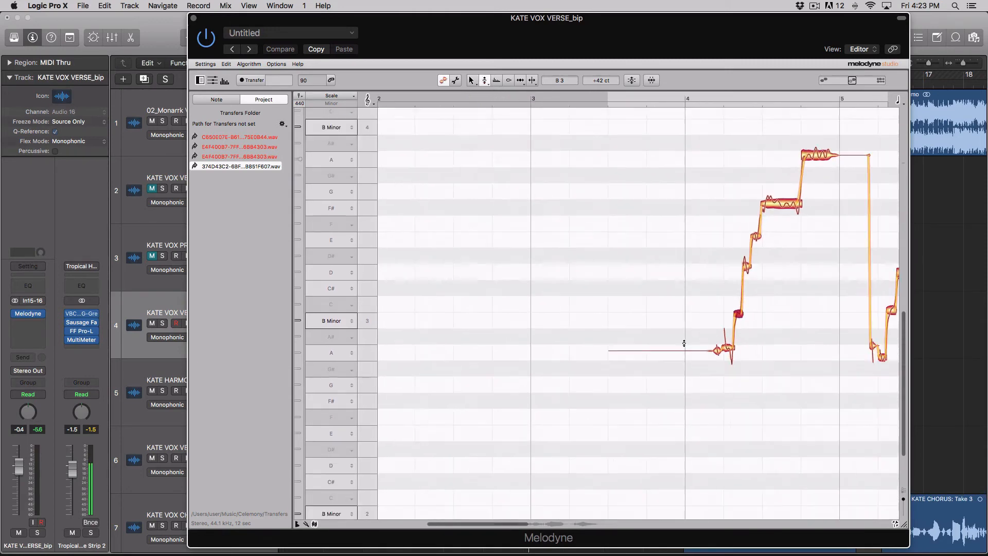
scroll(684, 344, "right", 6)
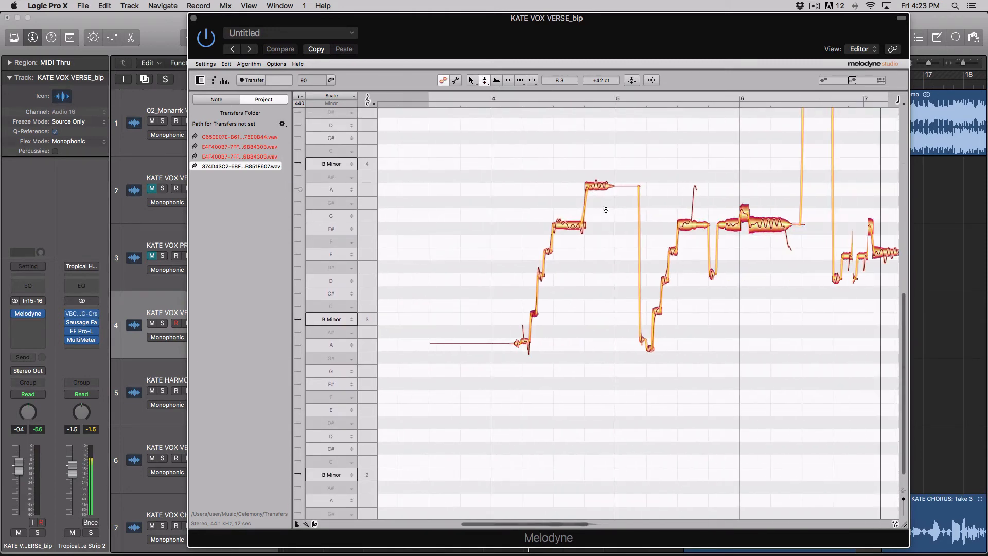
scroll(554, 165, "right", 4)
scroll(554, 166, "down", 1)
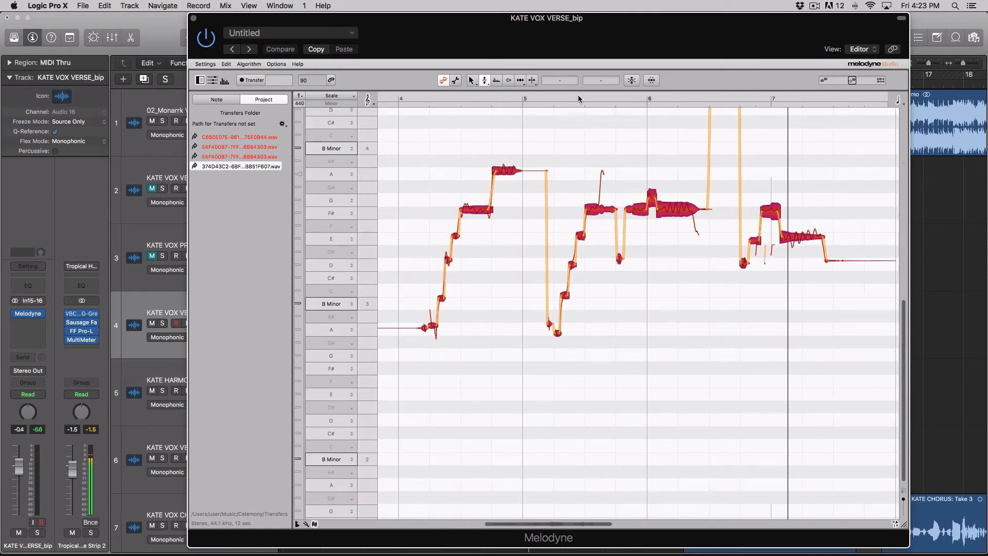
left_click(416, 153)
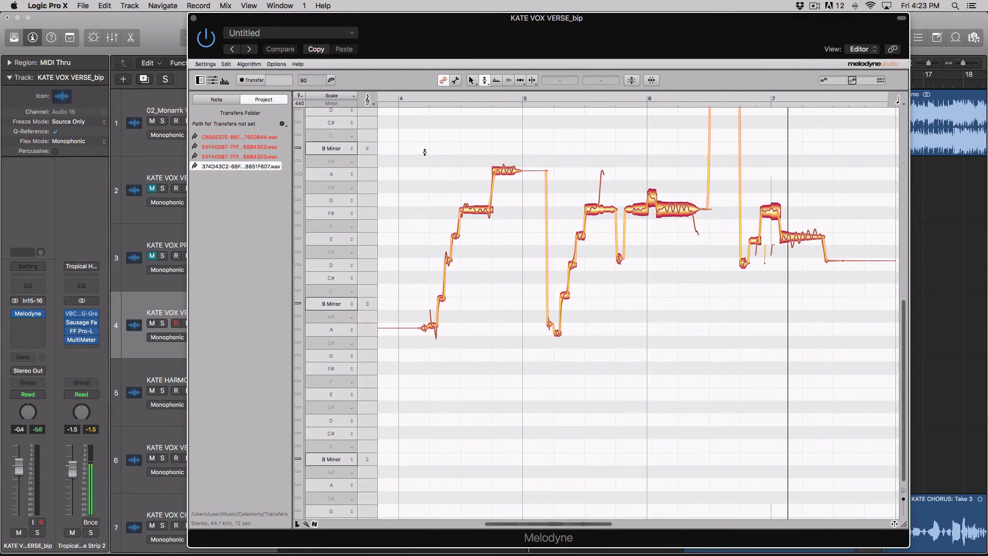
scroll(516, 227, "right", 3)
scroll(516, 227, "left", 4)
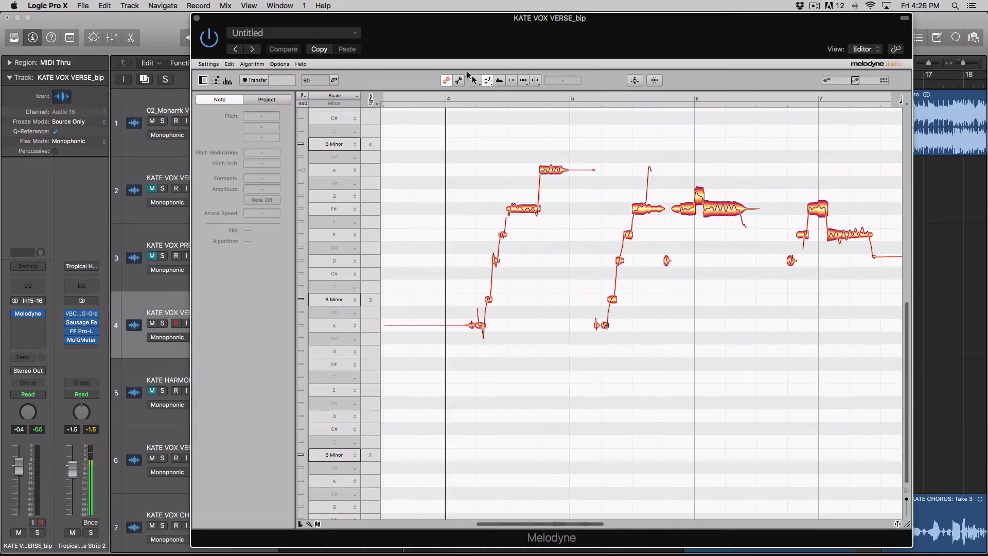
With the Pitch tool, inspect the notes around F# 4 in the first two phrases and select the long F# 4 after bar 6
left_click(488, 80)
left_click(523, 209)
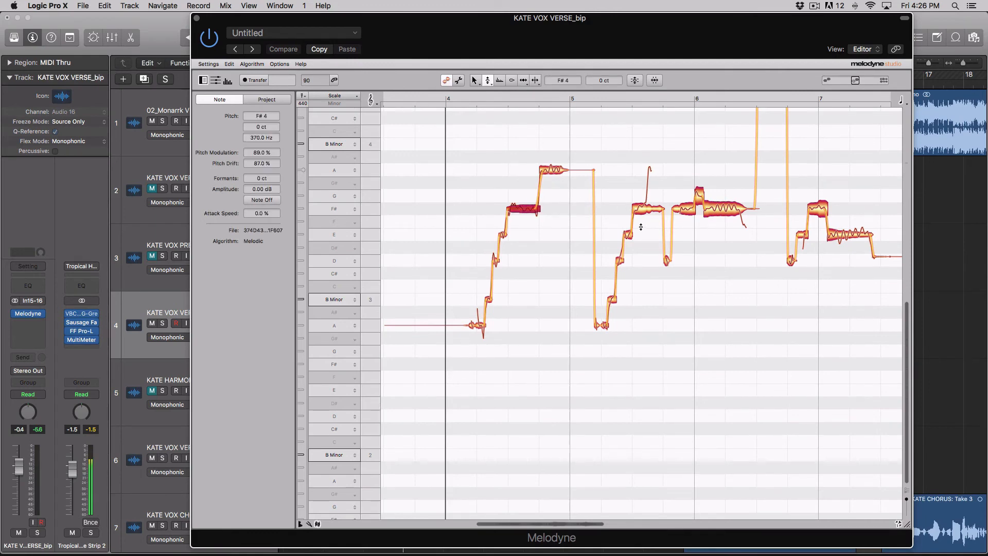
left_click(710, 214)
left_click(685, 208)
left_click(699, 195)
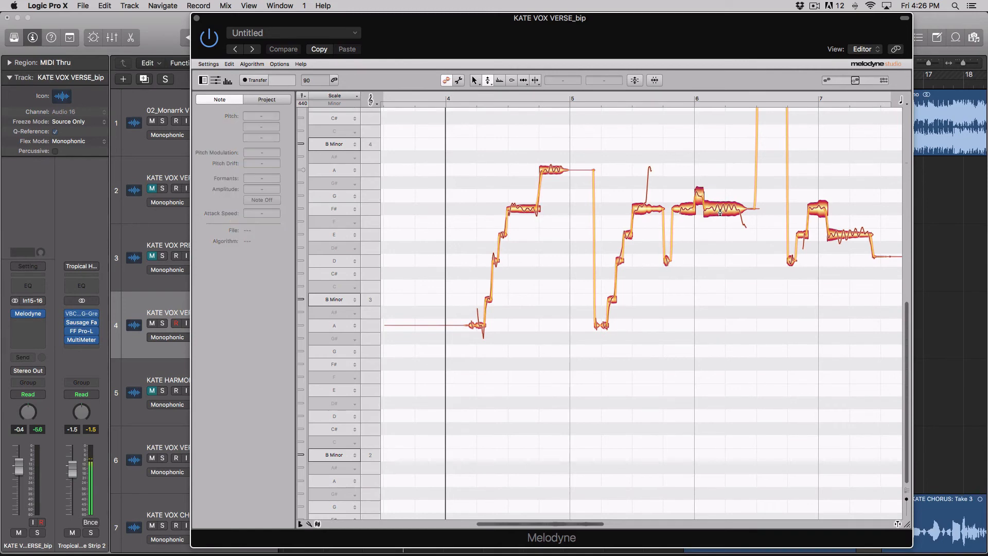
left_click(716, 215)
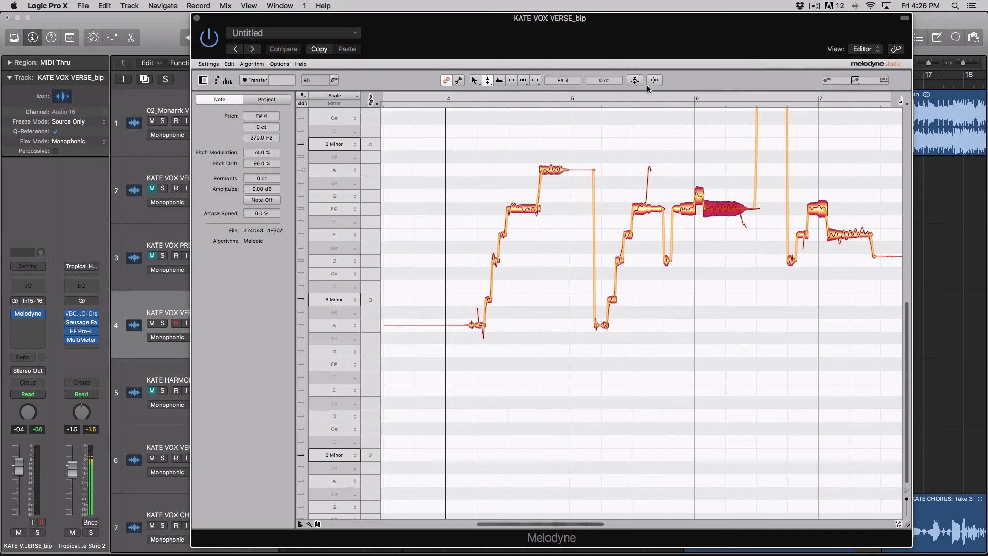
With the Pitch tool active, examine the pitch transitions leading to and from the very high note between bars 6 and 7
left_click(488, 81)
scroll(621, 163, "right", 5)
scroll(622, 164, "up", 10)
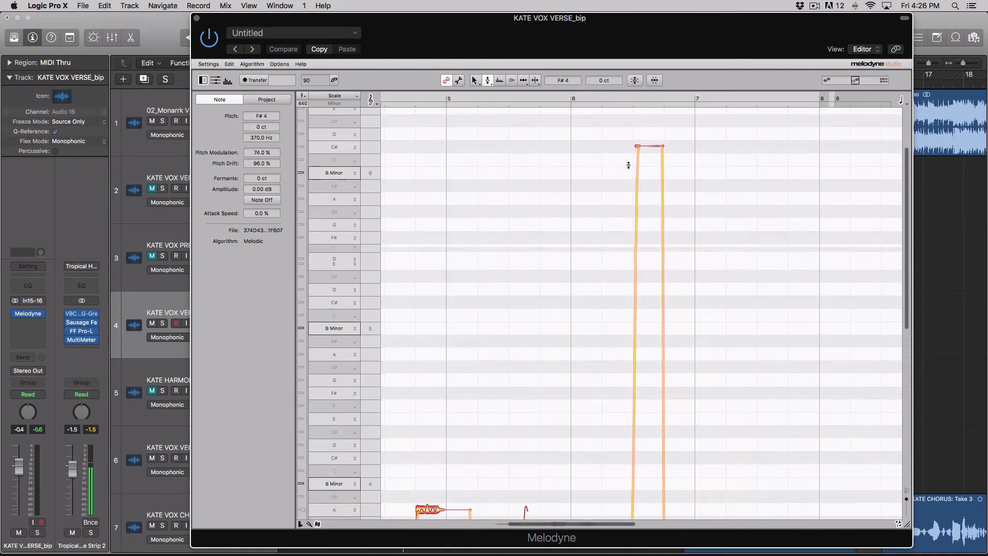
scroll(628, 165, "up", 5)
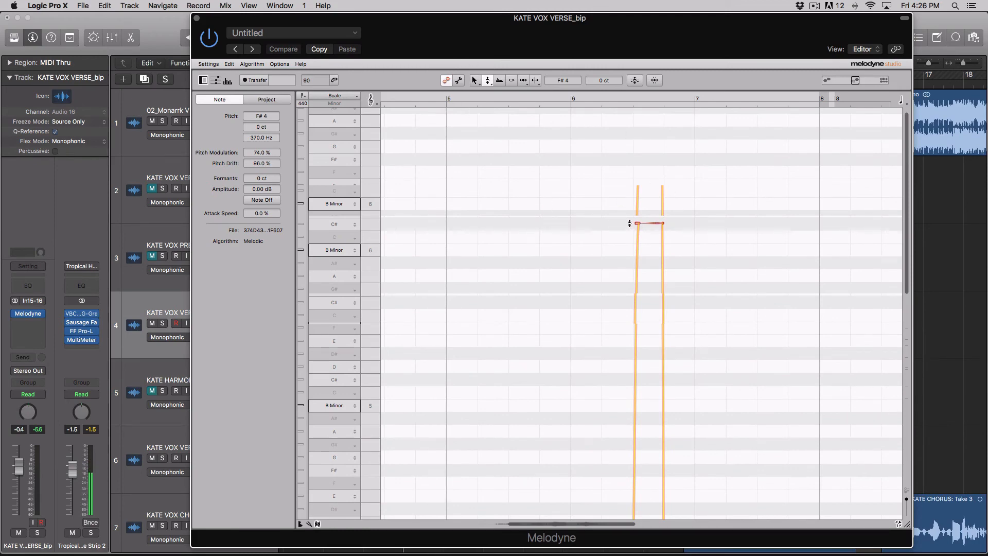
scroll(669, 227, "down", 9)
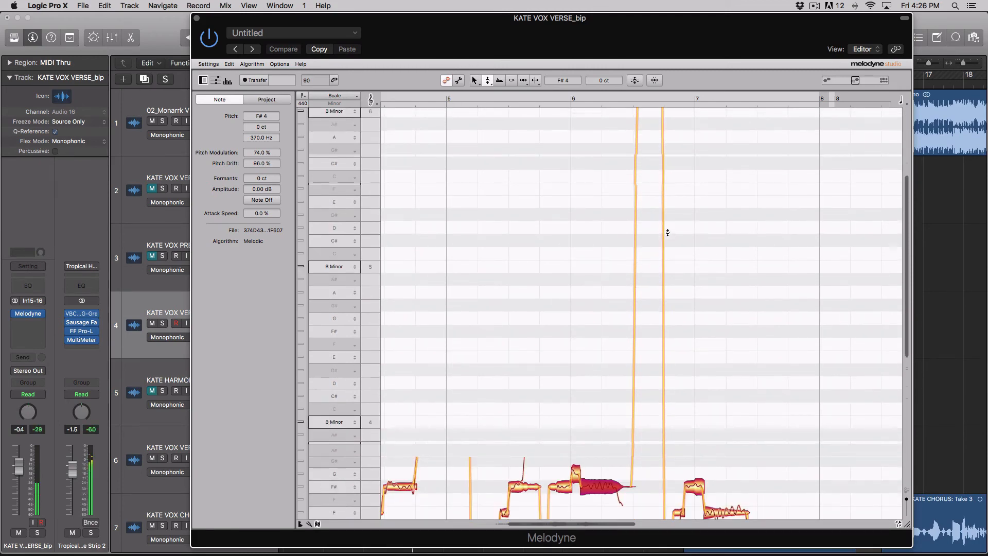
Inspect the pitch transitions around the very high note between bars 6 and 7, and close Melodyne
scroll(667, 232, "down", 6)
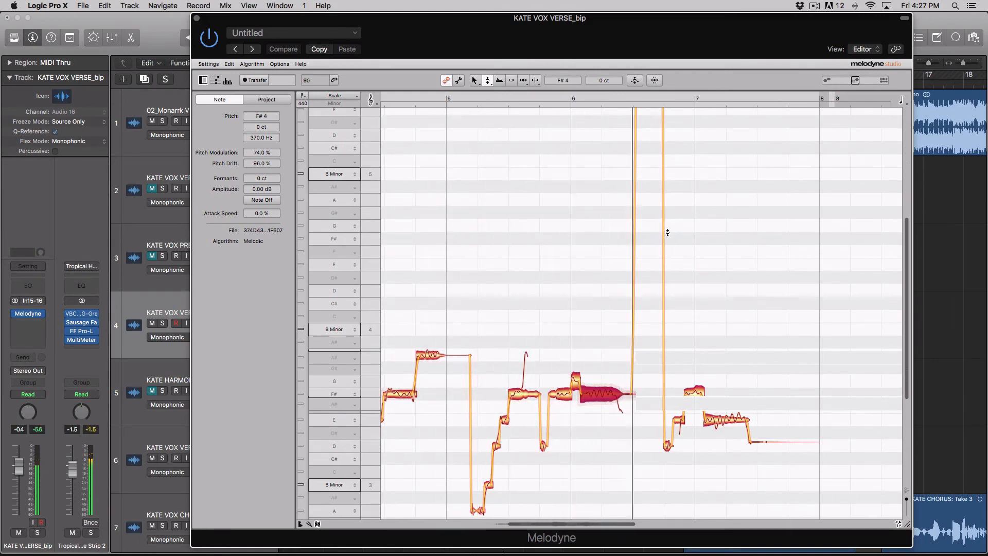
scroll(667, 230, "up", 15)
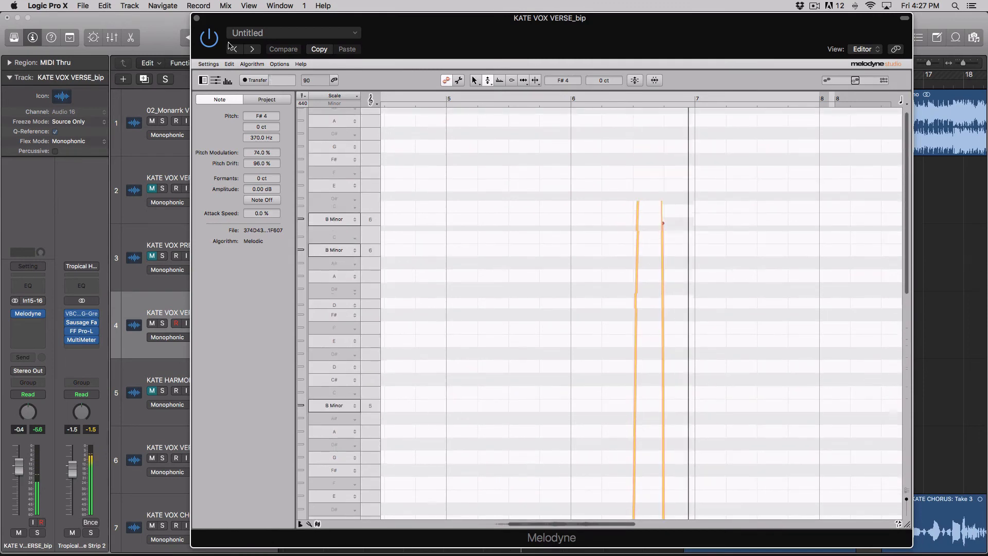
left_click(197, 19)
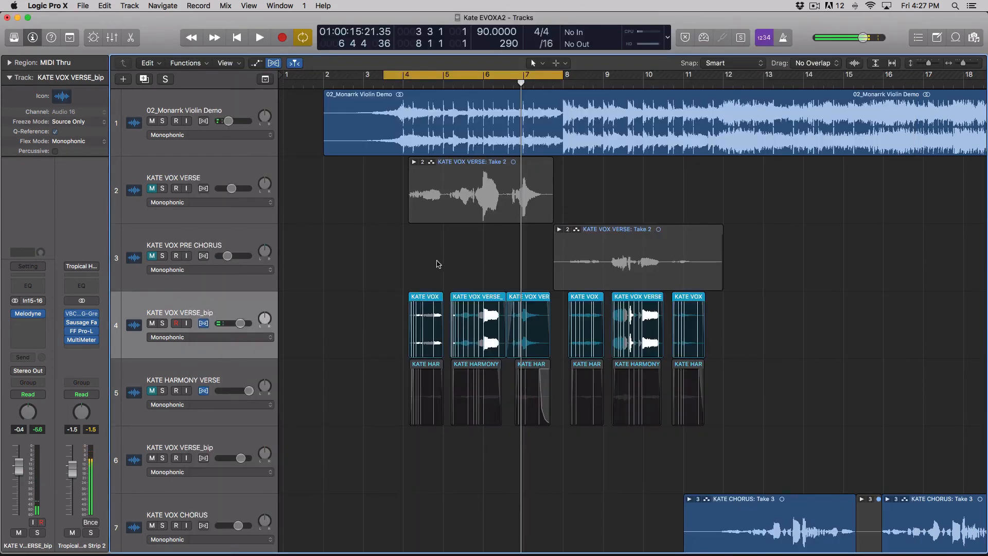
Hide the Flex editing display on the tracks around the verse lead vocal regions
scroll(443, 301, "up", 10)
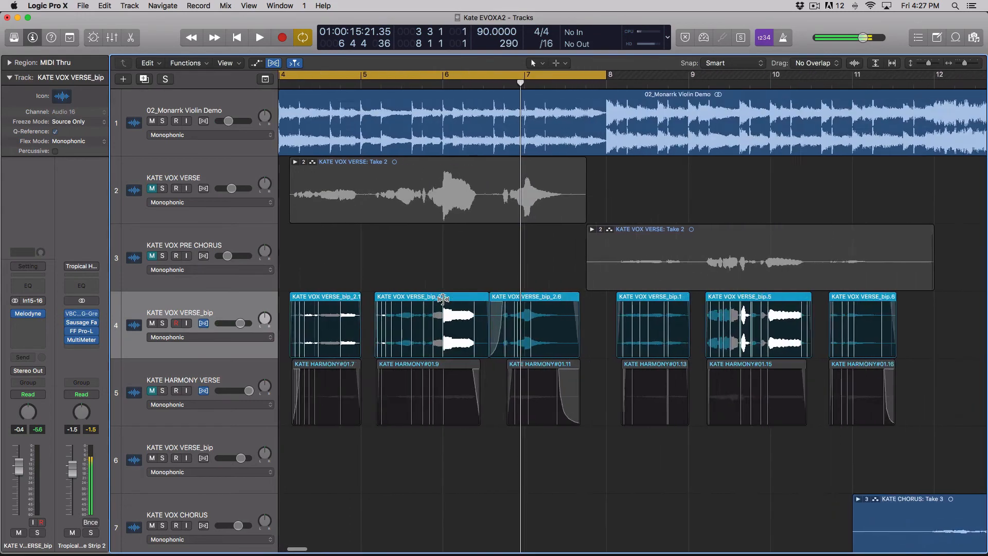
scroll(444, 301, "left", 5)
scroll(444, 302, "left", 2)
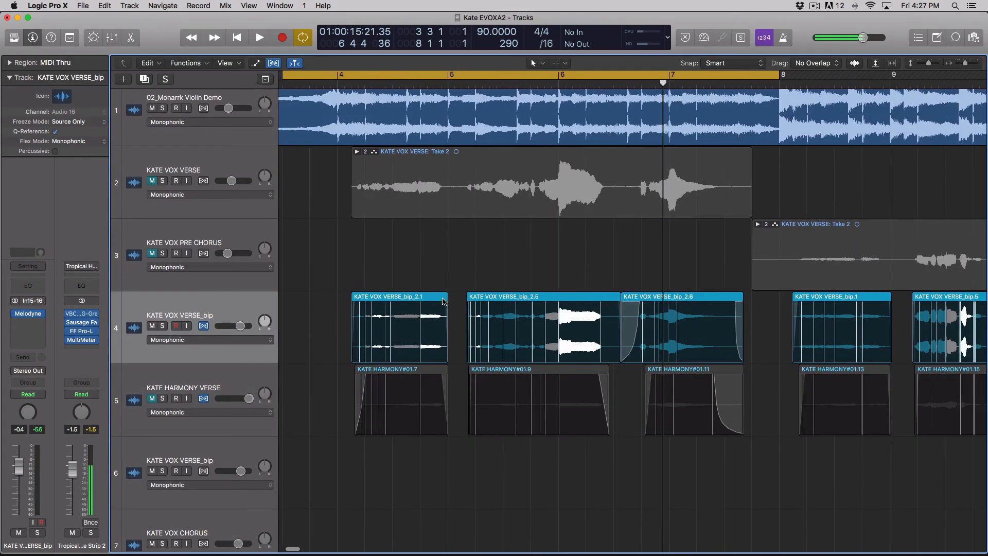
scroll(443, 299, "up", 4)
key("a")
key("a")
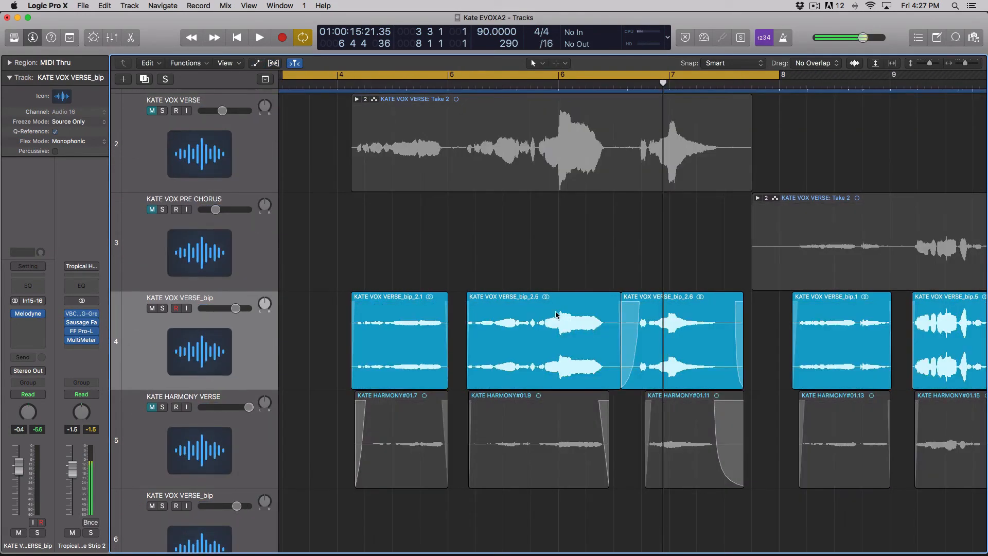
Place the playhead at bar 6 and select the three KATE VOX VERSE_bip regions between bars 4 and 8
key("super+Right")
left_click_drag(324, 276, 351, 354)
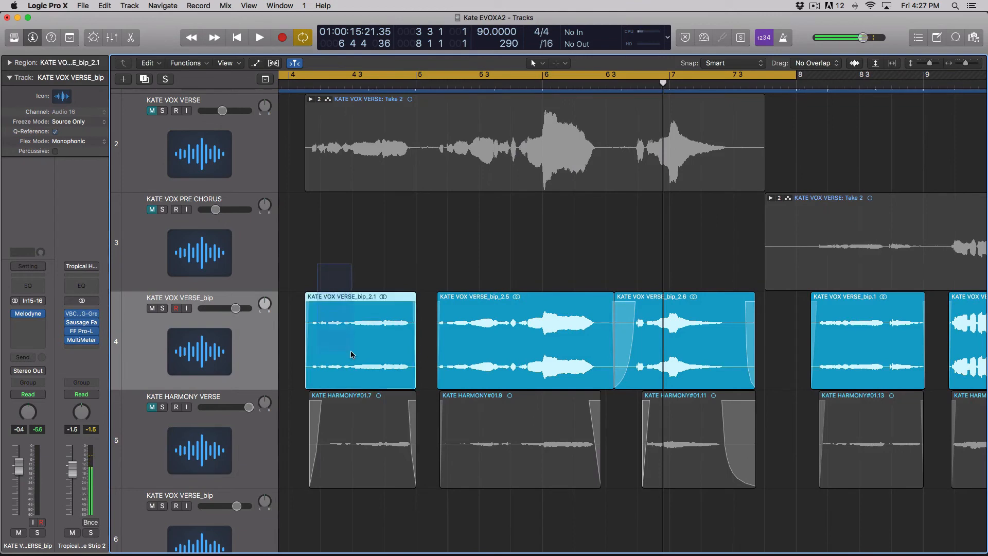
left_click(538, 79)
left_click(541, 82)
left_click_drag(503, 251, 590, 380)
left_click(391, 266)
left_click_drag(390, 258, 622, 314)
scroll(518, 235, "down", 2)
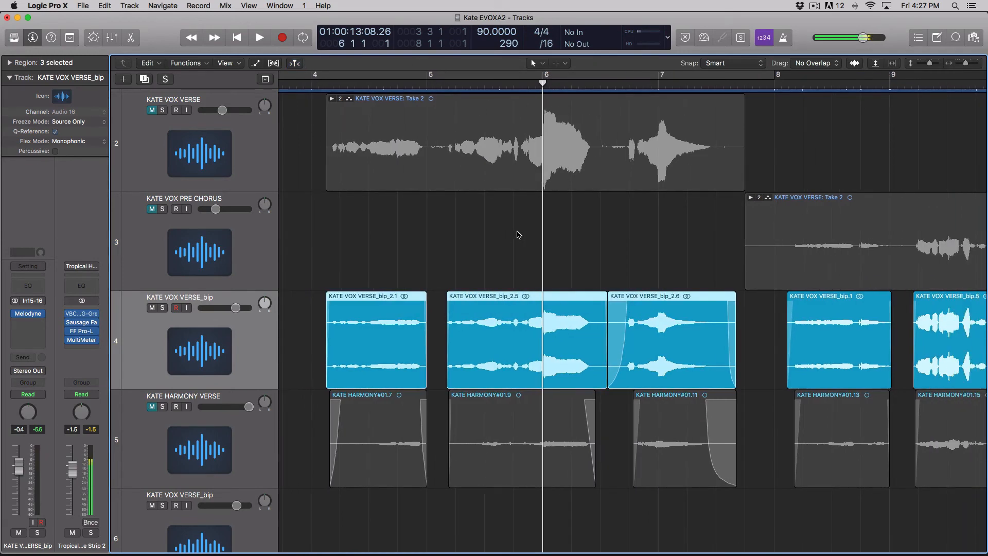
Check the very high note in Melodyne once more, close the editor, and play the cycled verse from just after bar 4
left_click(29, 315)
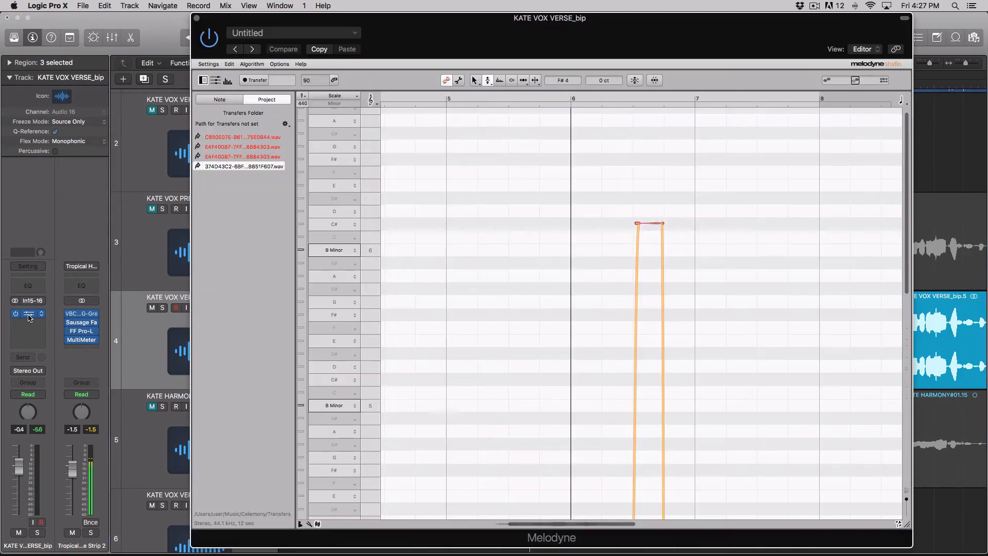
left_click(196, 19)
key("space")
key("space")
left_click(328, 78)
left_click(328, 77)
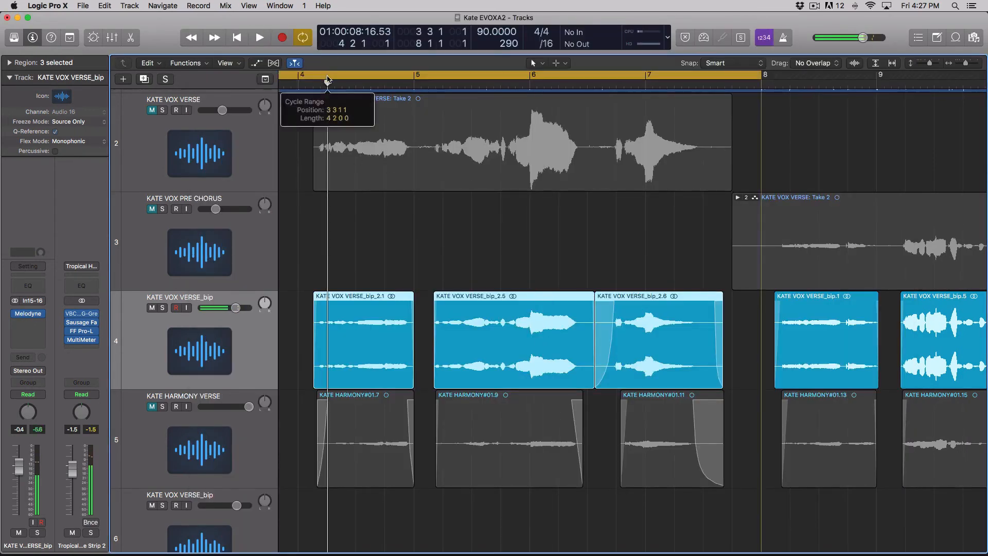
Reopen Melodyne and, with the Amplitude tool, raise the low opening notes before the first phrase's F# 4 by about 3.6 dB
left_click(25, 319)
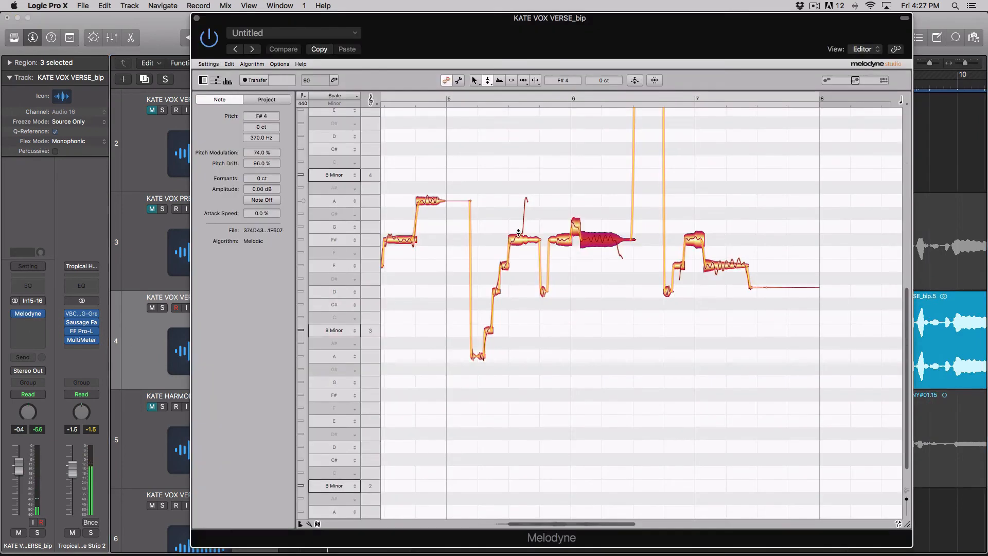
left_click(512, 82)
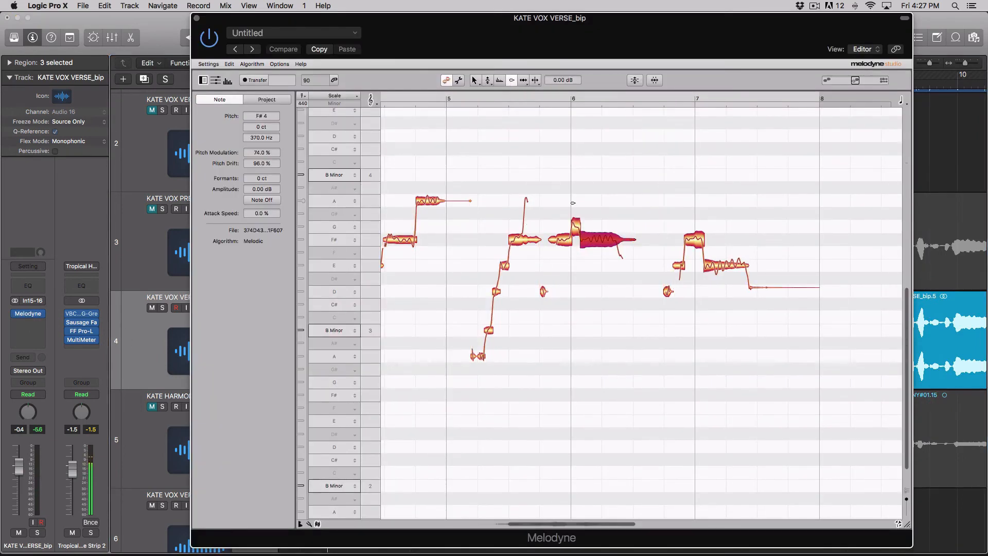
key("space")
scroll(573, 203, "right", 3)
left_click_drag(565, 239, 621, 380)
left_click_drag(569, 261, 589, 352)
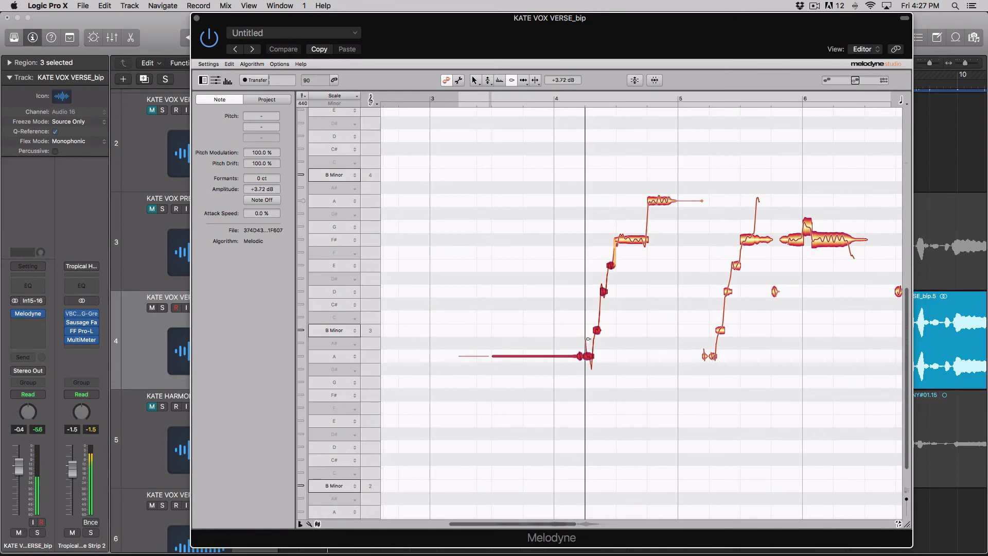
left_click_drag(289, 19, 529, 26)
key("space")
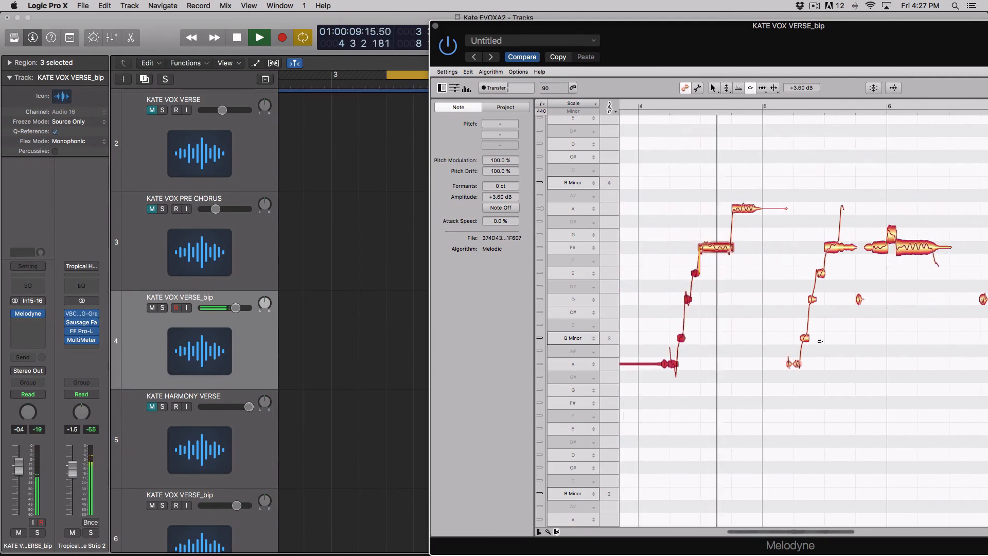
key("space")
Raise the first phrase's long F# 4 by 1.08 dB and its A 4 by 0.60 dB, and audition the result
left_click(723, 247)
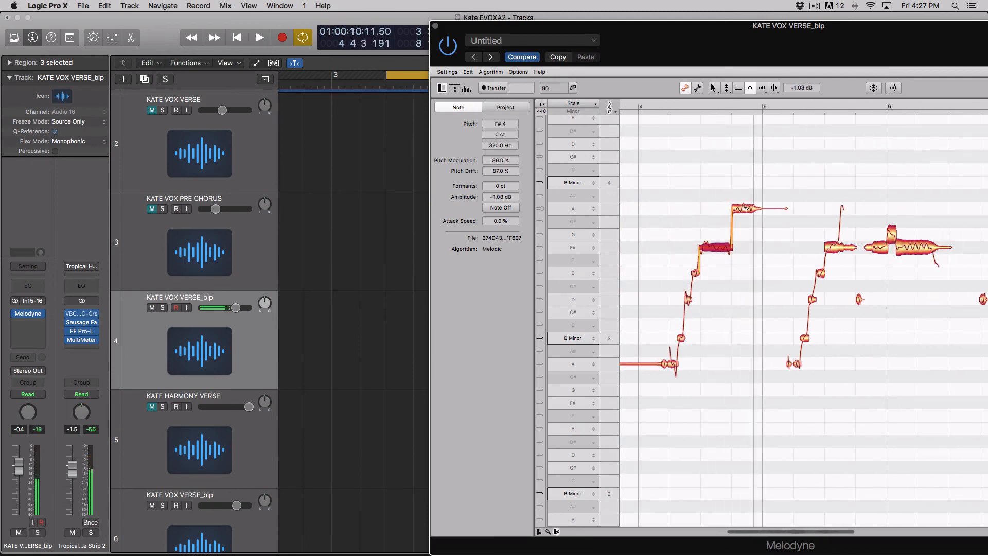
left_click(745, 209)
key("space")
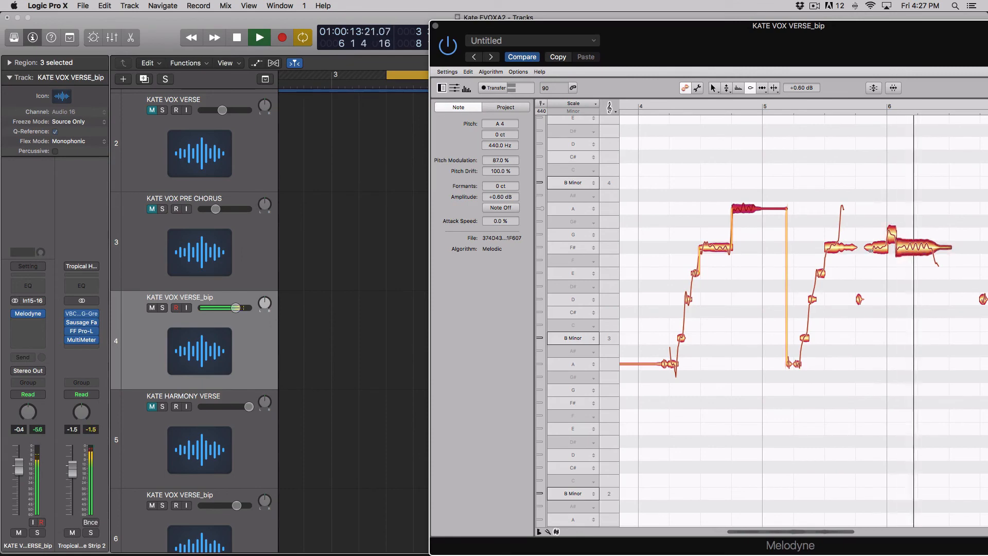
key("space")
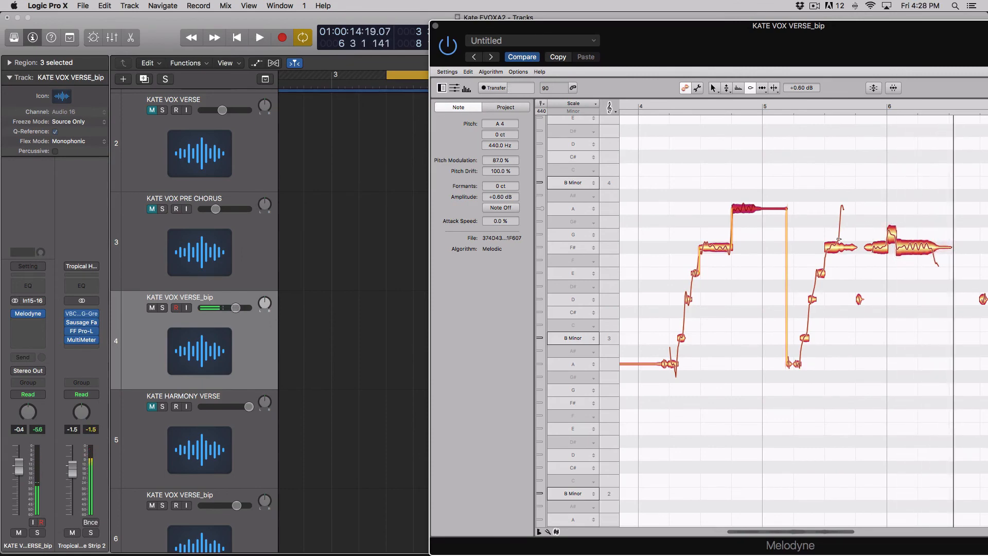
Raise the second phrase's rising low notes by 1.56 dB, lower the loud notes around bar 6 by 2.64 dB, and audition them
left_click_drag(799, 253, 804, 334)
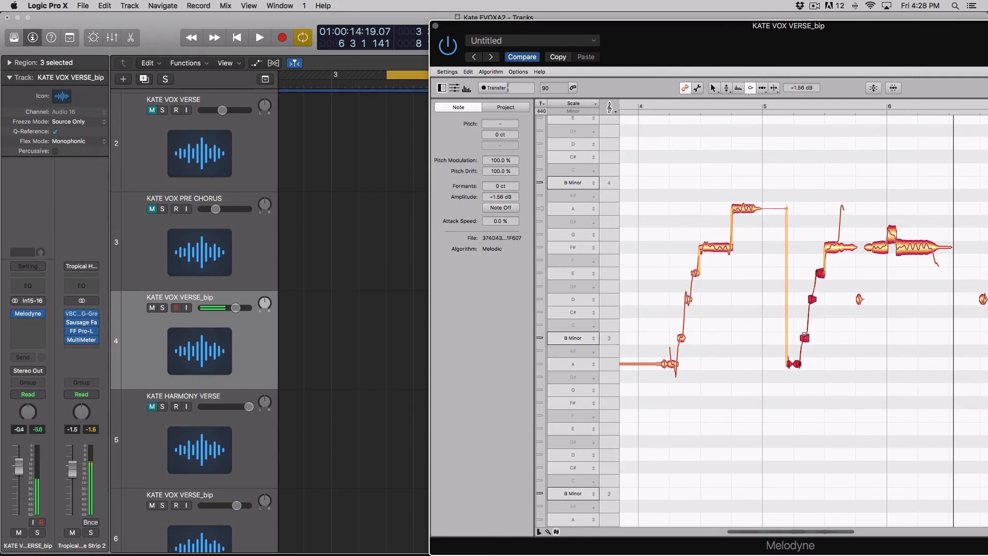
left_click_drag(874, 223, 922, 260)
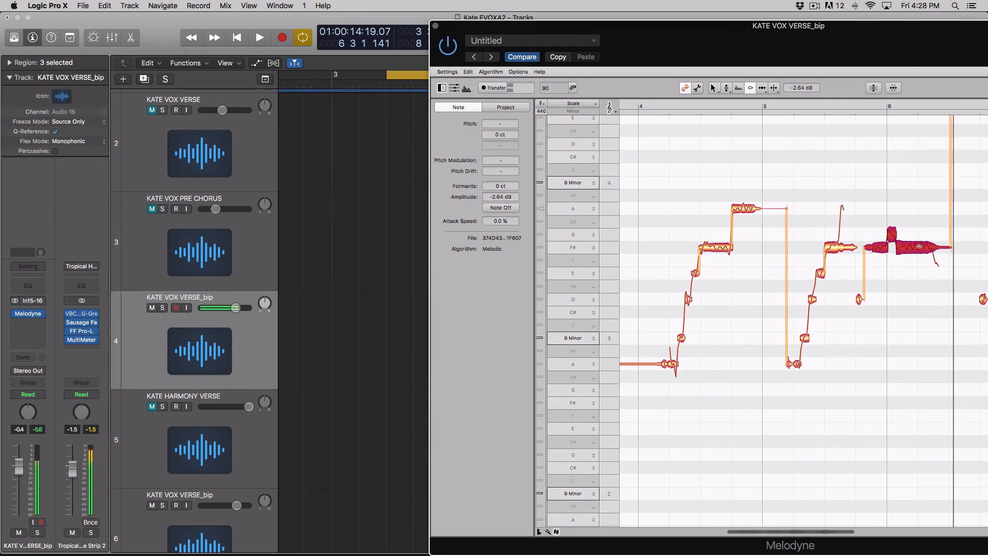
key("space")
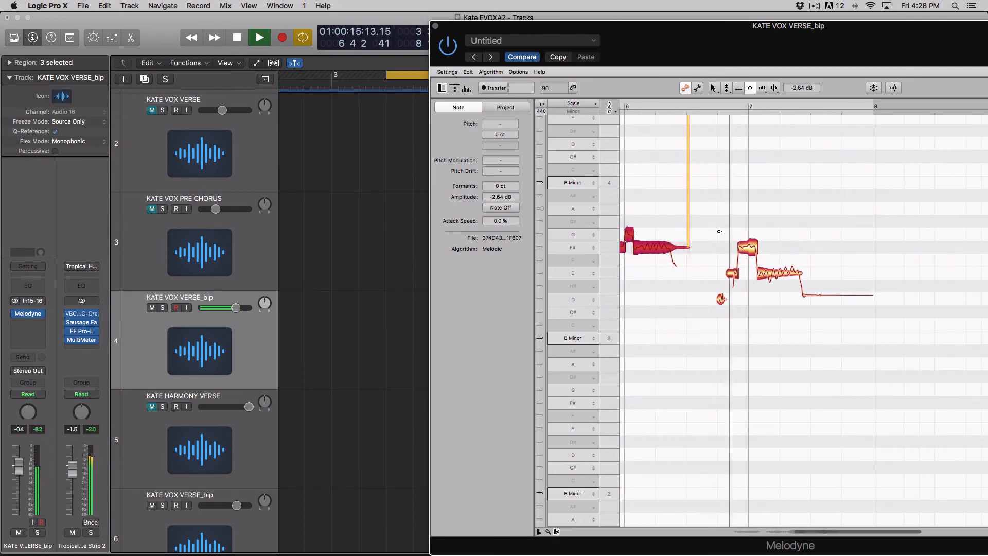
key("space")
Lower the F# 4 at bar 7 by 4.08 dB and the short D 4 before it by 0.96 dB
left_click_drag(719, 224, 752, 253)
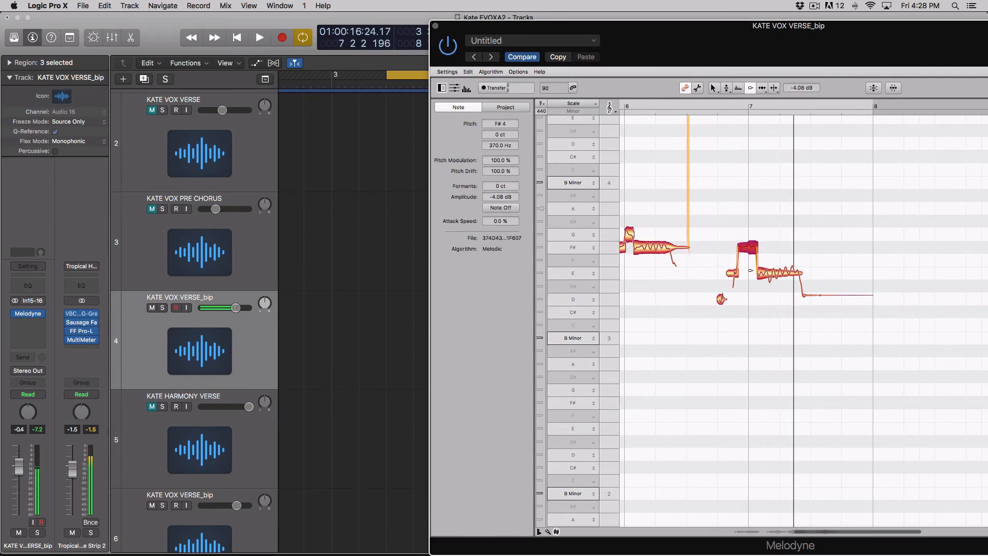
left_click(721, 299)
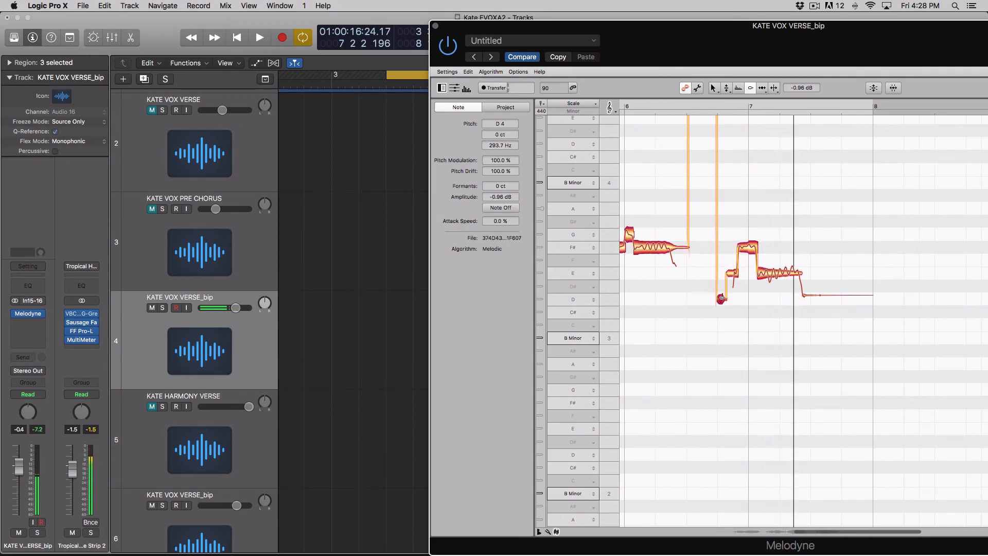
scroll(722, 297, "left", 5)
scroll(723, 297, "left", 2)
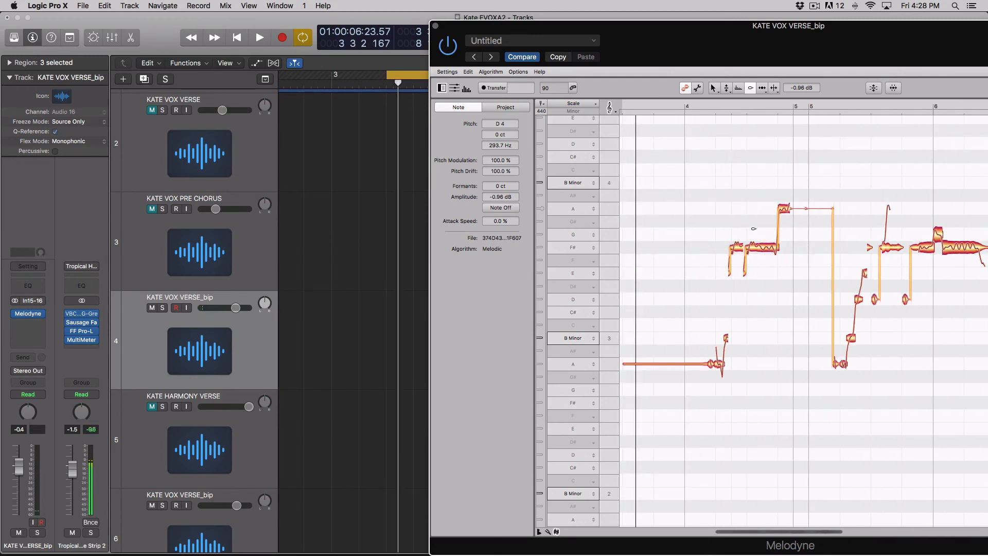
During playback, set the long F# 4 after bar 6 to -2.88 dB and the E 4 after bar 7 to -0.36 dB
key("space")
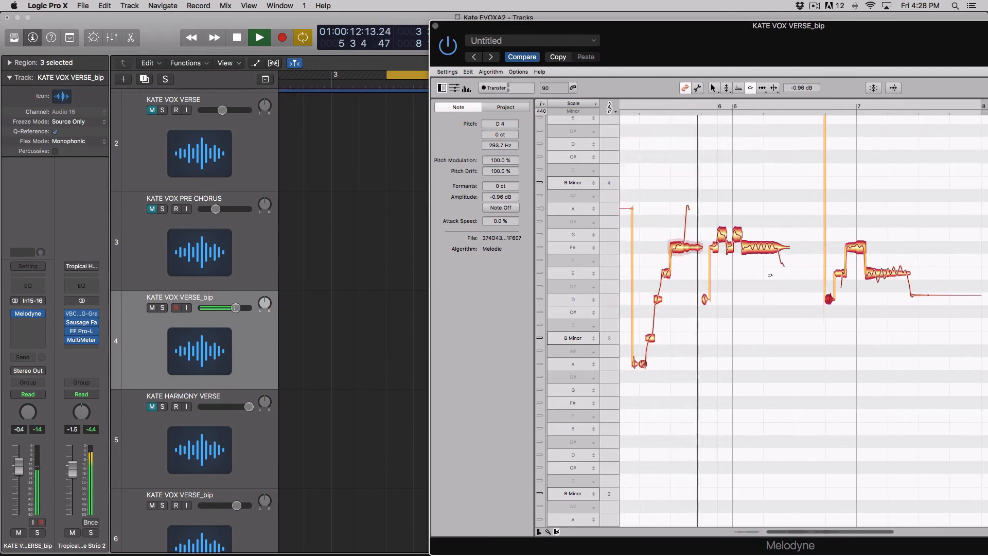
left_click(743, 246)
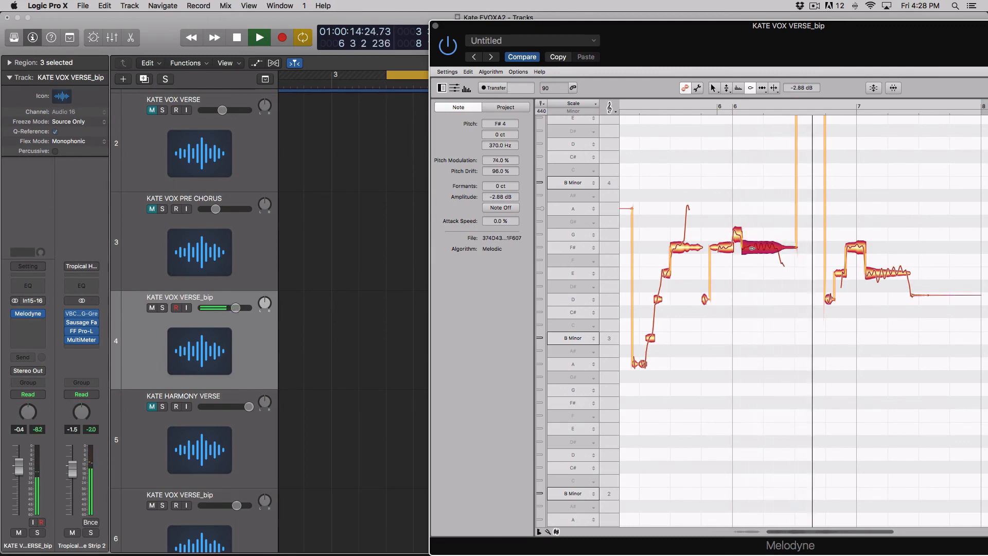
left_click(874, 270)
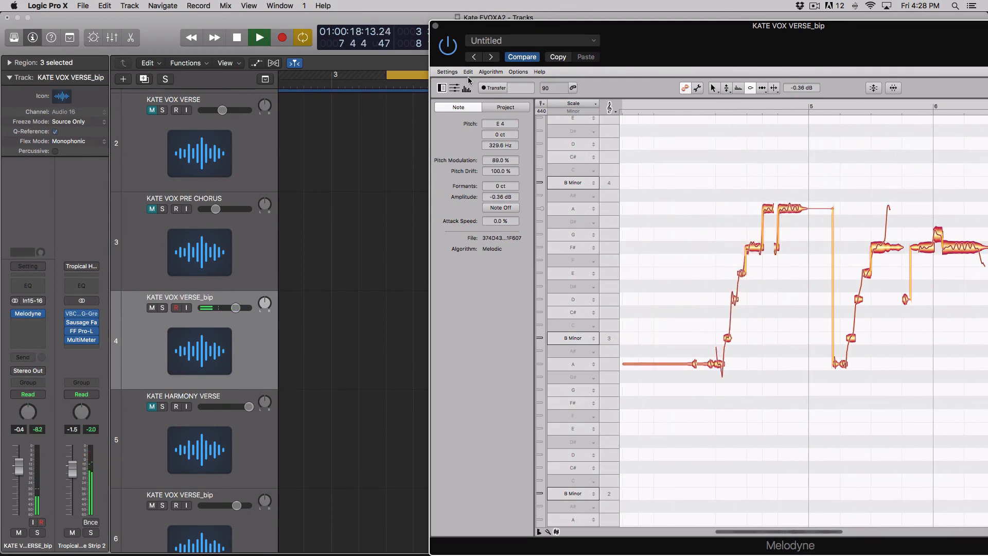
Stop playback, close Melodyne, turn off the cycle, and place the playhead at bar 4
key("space")
left_click(435, 25)
left_click_drag(461, 249, 826, 333)
left_click(524, 77)
left_click(441, 84)
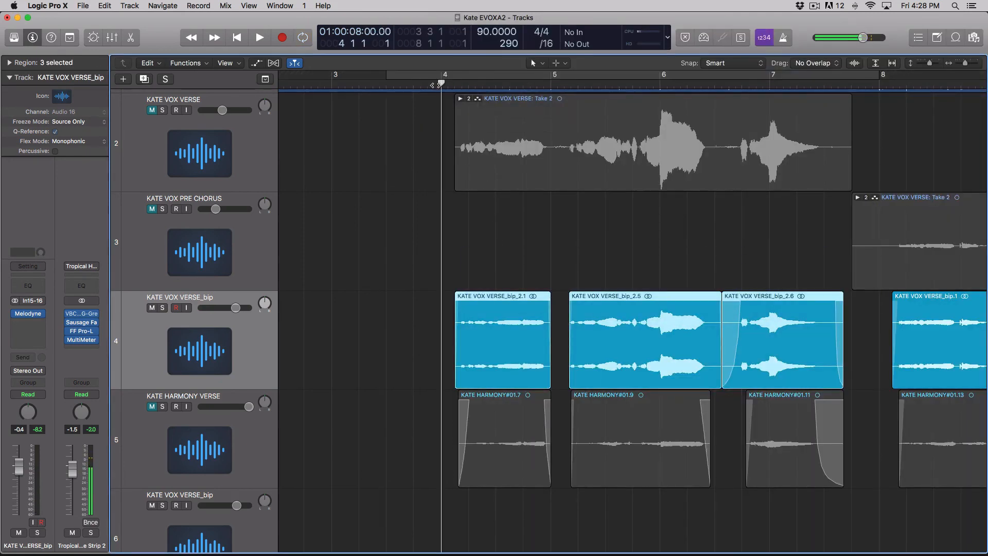
Enable Solo mode and select only the first three KATE VOX VERSE_bip regions
key("ctrl+s")
left_click(267, 327)
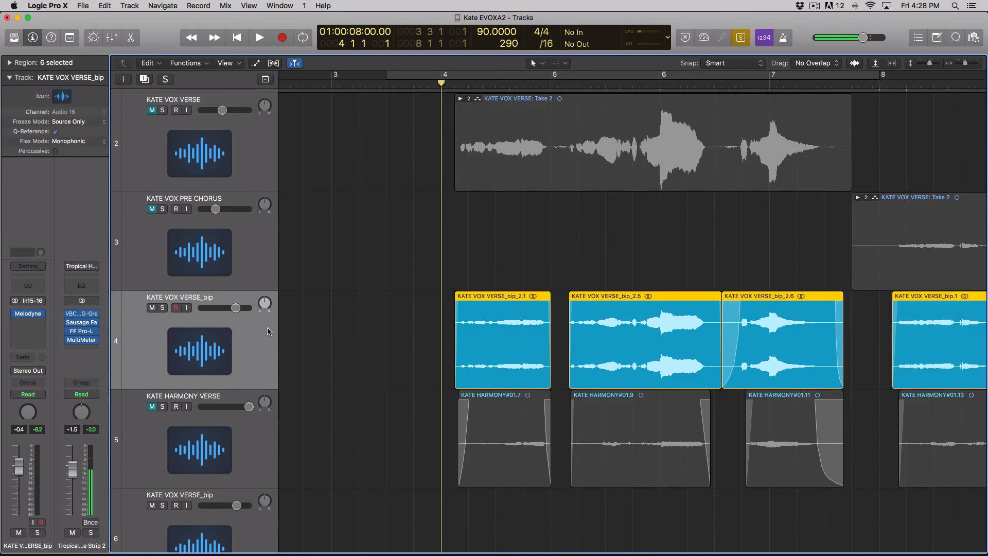
left_click_drag(298, 309, 785, 344)
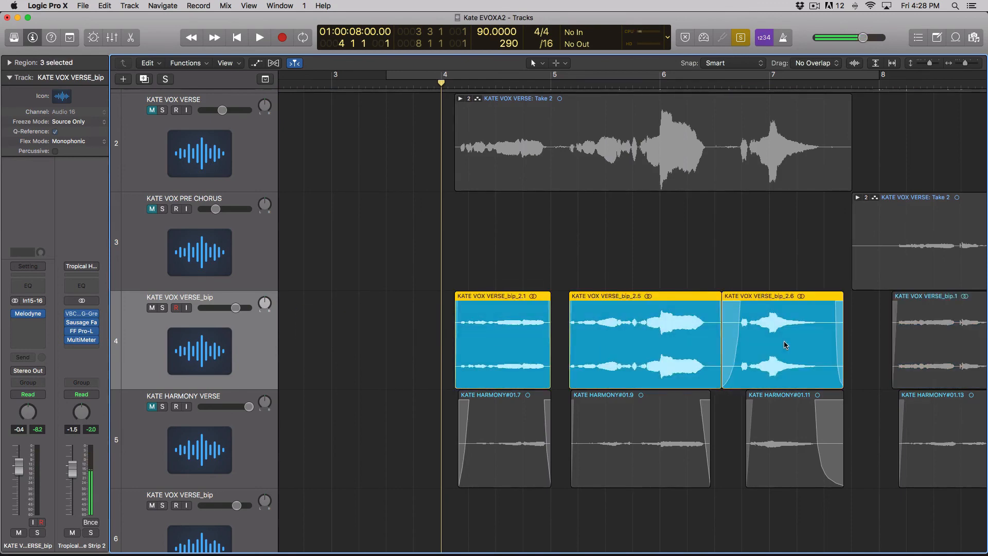
Bounce the selected regions in place to a new track named KATE VOX VERSE_PRE MIXED, leaving the source regions
key("ctrl+b")
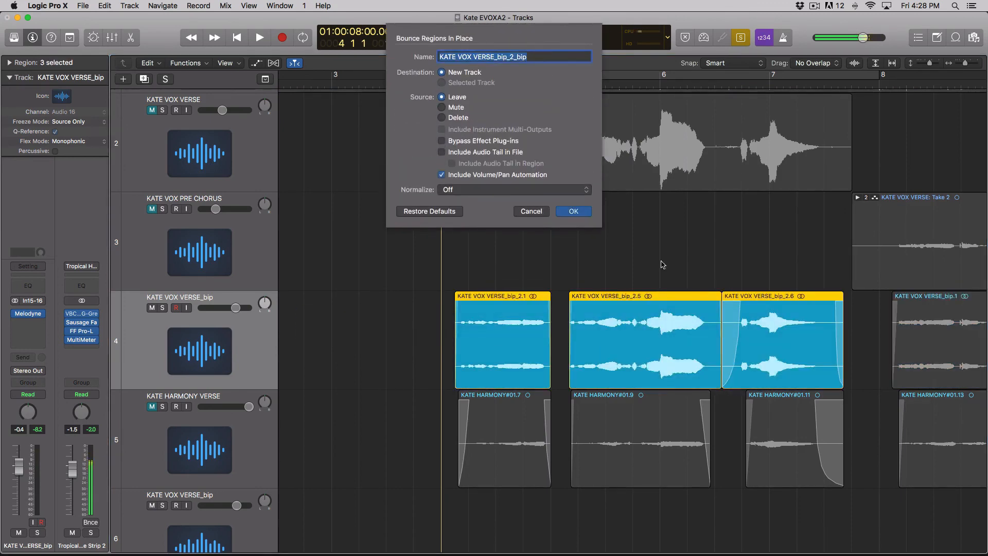
left_click(517, 56)
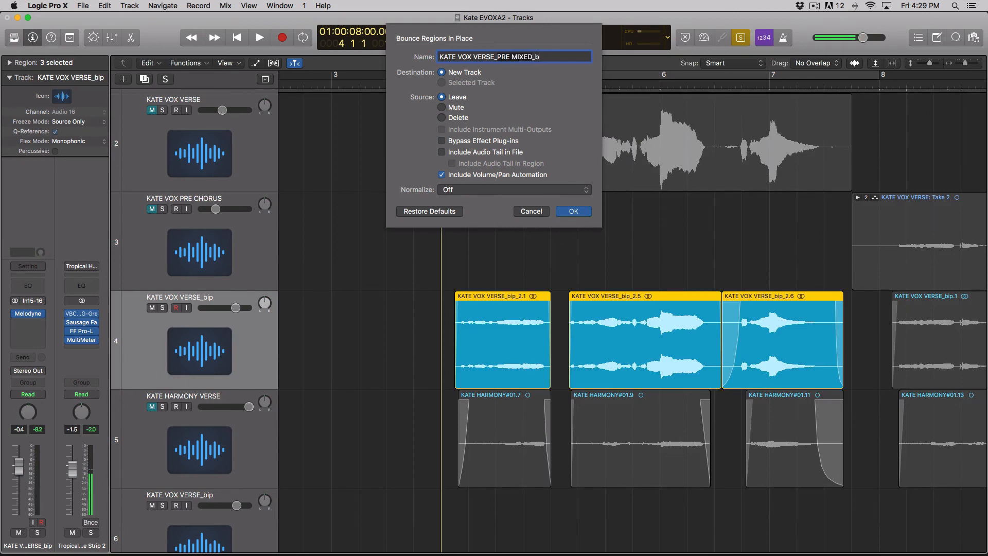
left_click(574, 212)
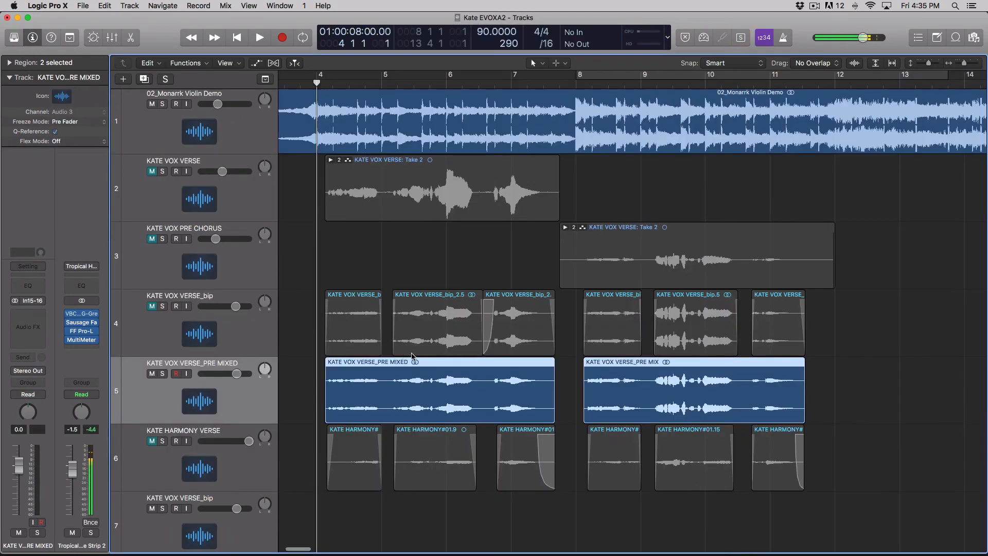
Clear the selection of both bounced regions and select only the first KATE VOX VERSE_PRE MIXED region
left_click(308, 402)
left_click(366, 400)
key("t")
left_click(659, 387)
scroll(660, 387, "down", 1)
key("super+Down")
key("super+Down")
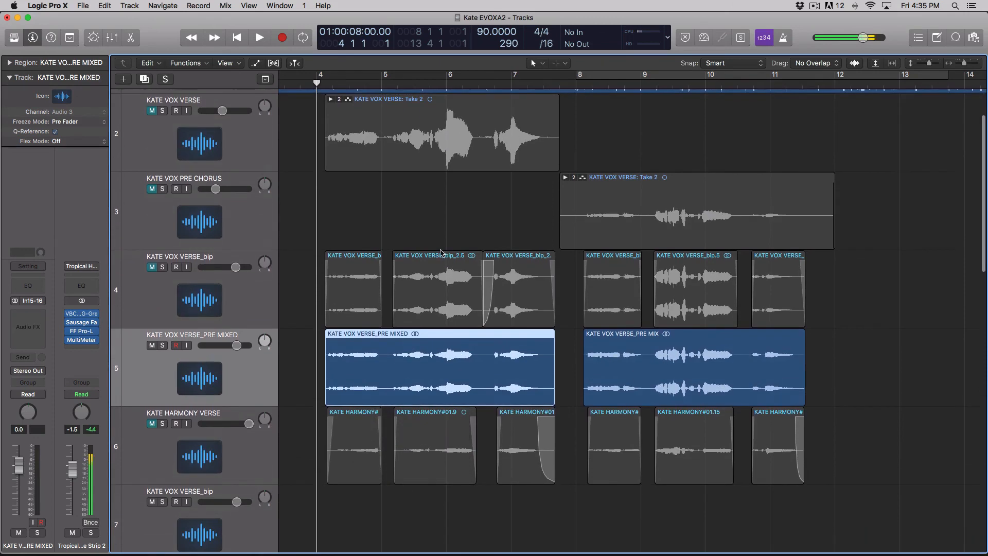
scroll(443, 247, "up", 2)
scroll(309, 114, "left", 4)
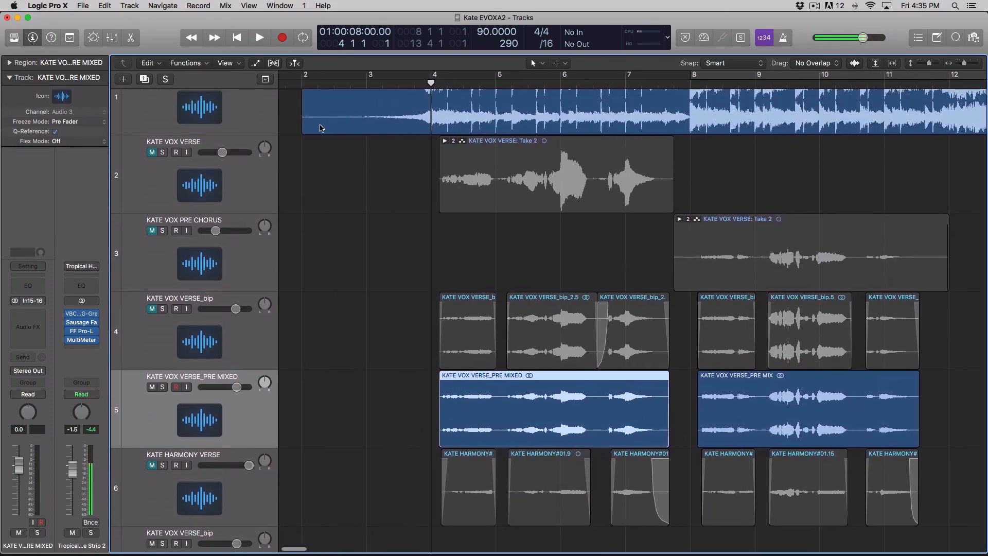
Play the bounced lead vocal with the backing track from bar 3 to about bar 12
left_click(366, 86)
key("space")
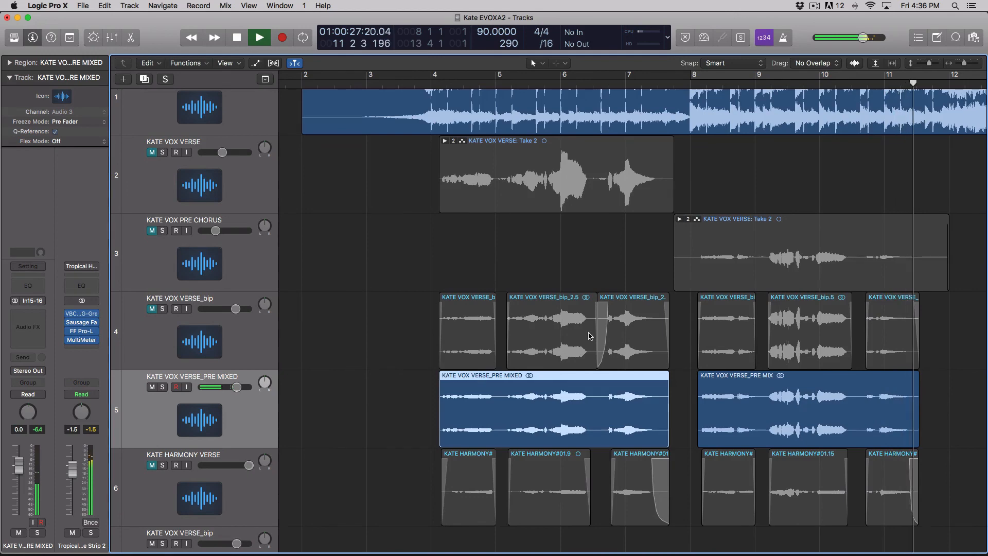
scroll(652, 349, "right", 10)
scroll(628, 334, "left", 5)
key("space")
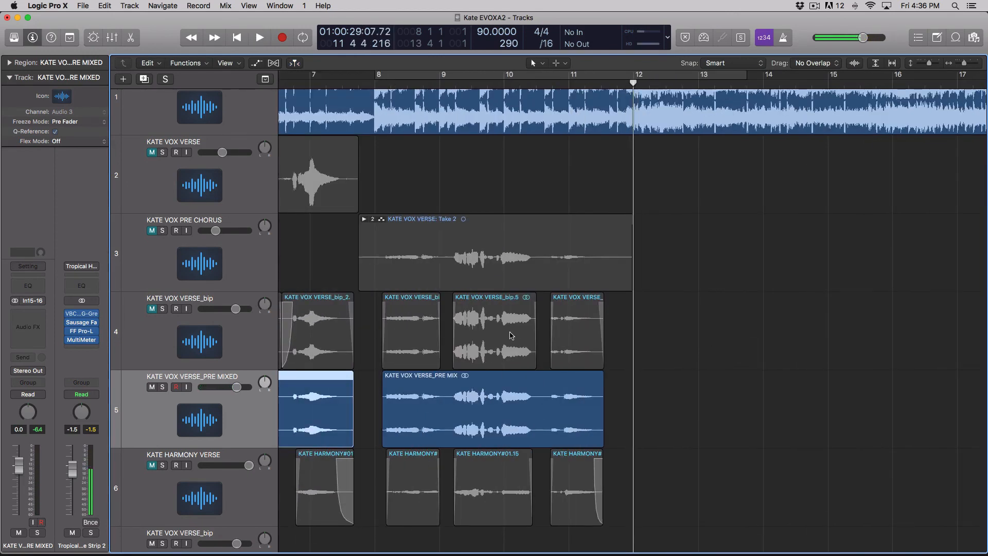
Examine the two bounced lead vocal regions against the source and harmony regions between bars 4 and 12
scroll(524, 336, "left", 2)
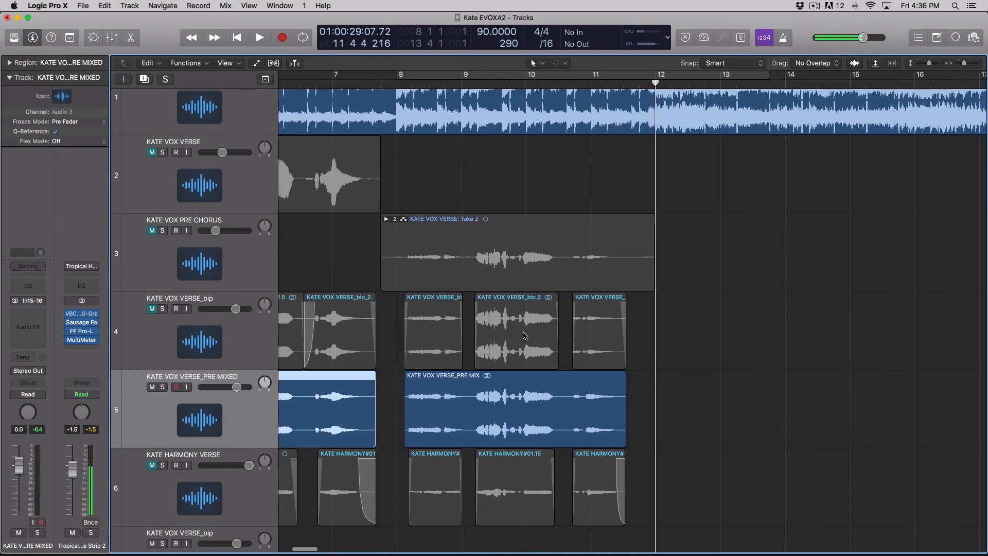
key("super+Left")
key("super+Left")
scroll(524, 336, "left", 3)
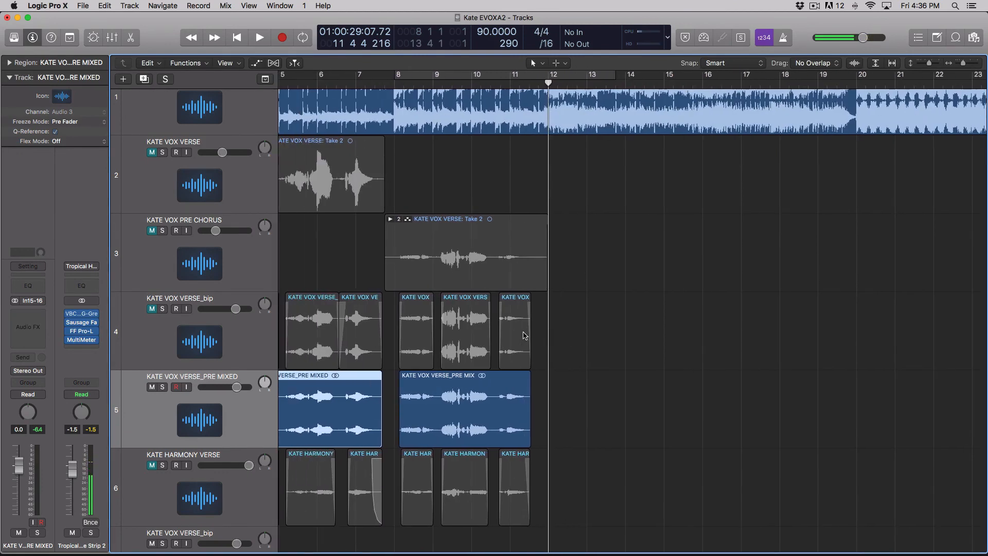
scroll(524, 336, "left", 2)
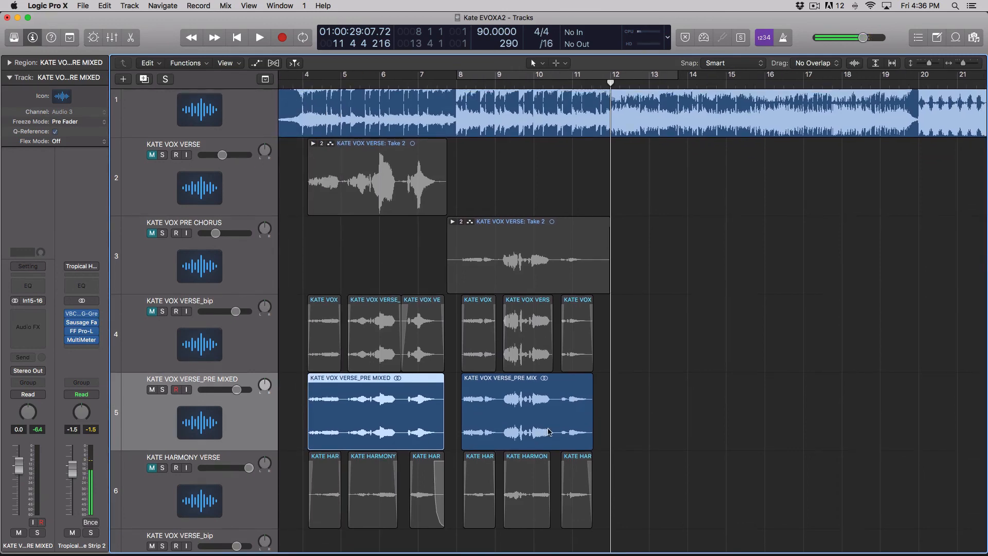
key("super+Down")
key("super+Right")
key("super+Right")
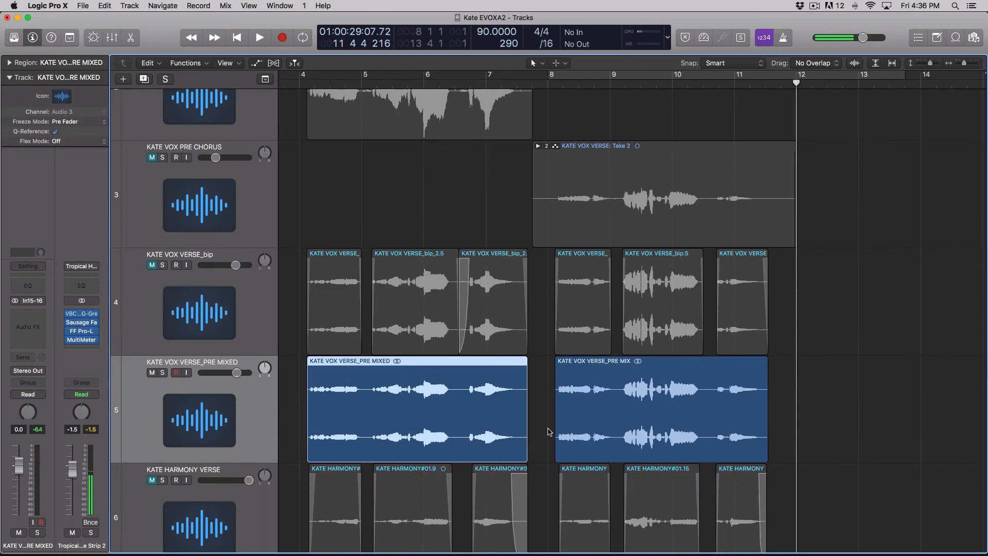